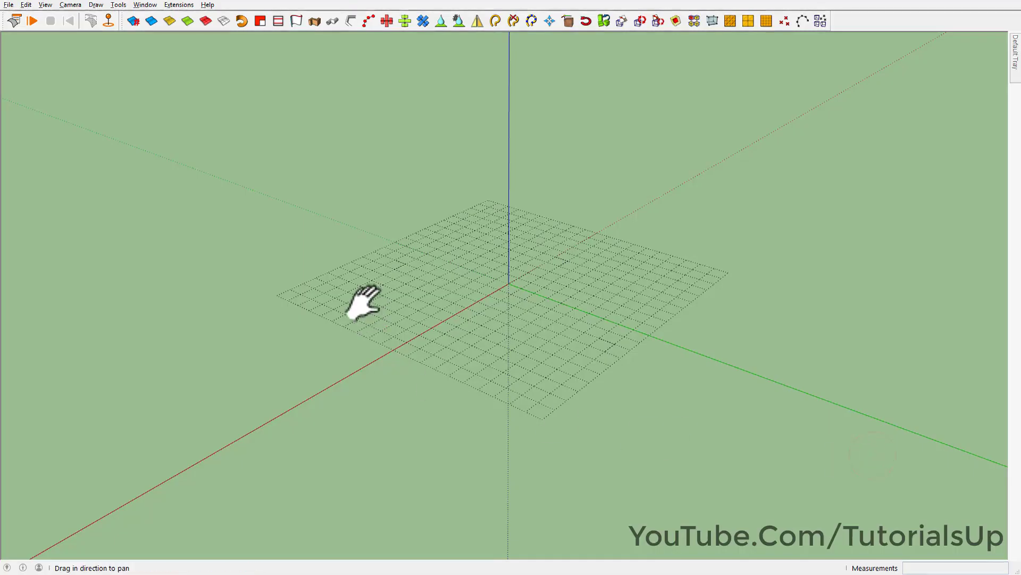
Step: Draw a 1.50' square face and delete the ground grid
{"action": "left_click_drag", "start_coordinate": [364, 304], "coordinate": [450, 333]}
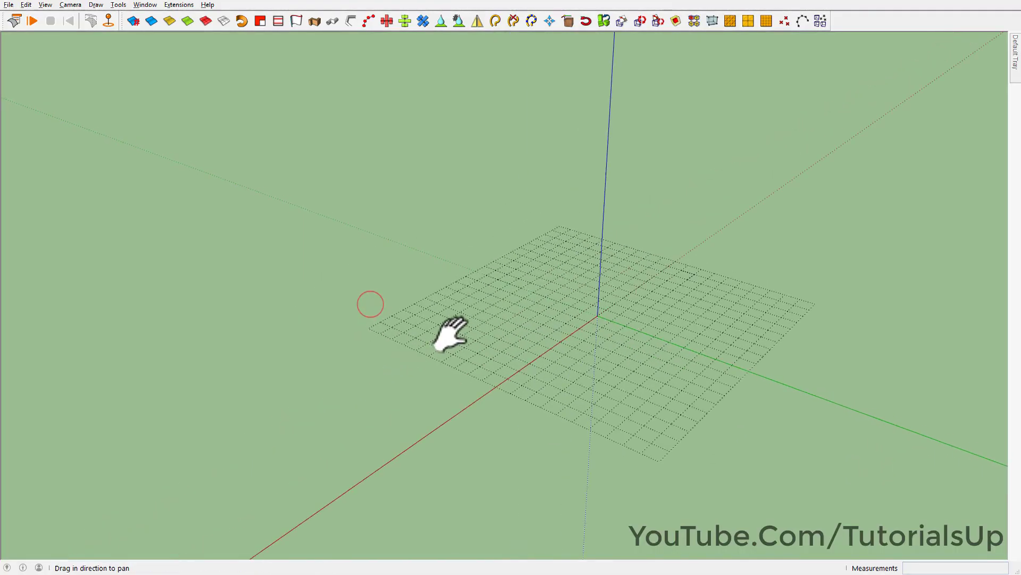
{"action": "scroll", "coordinate": [399, 335], "scroll_direction": "up", "scroll_amount": 2}
{"action": "scroll", "coordinate": [391, 328], "scroll_direction": "up", "scroll_amount": 2}
{"action": "key", "text": "r"}
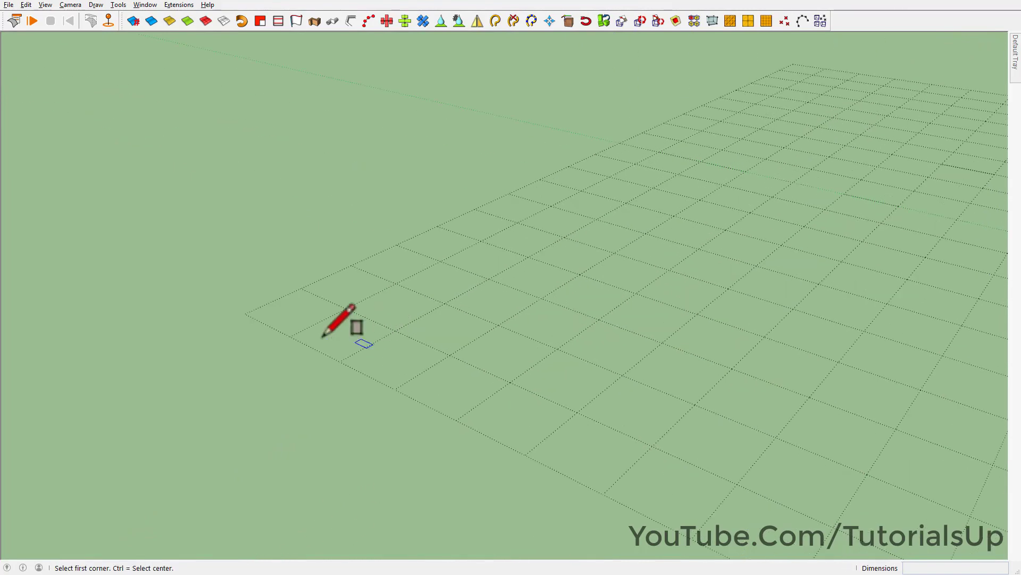
{"action": "left_click", "coordinate": [245, 313]}
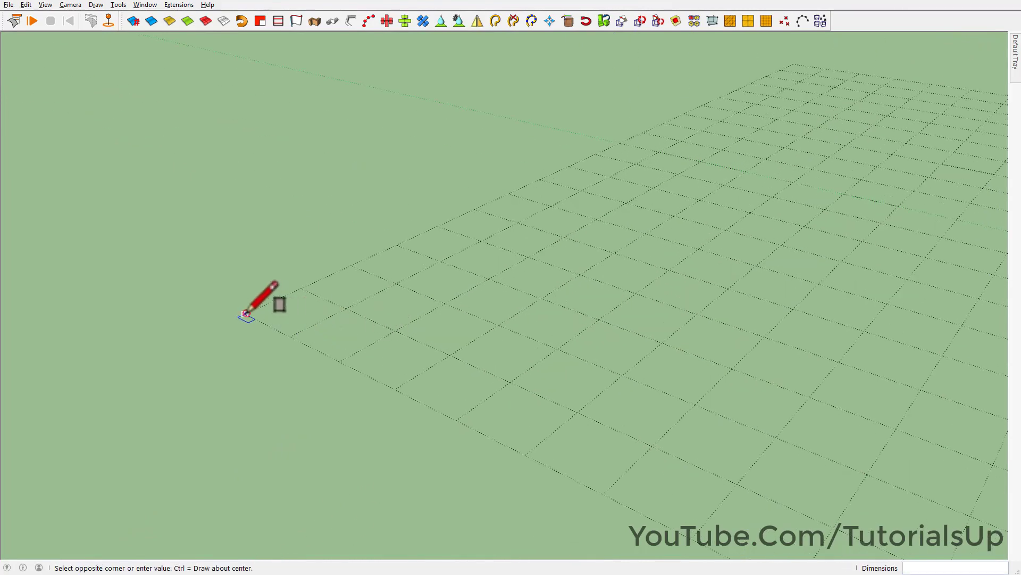
{"action": "left_click", "coordinate": [484, 301]}
{"action": "scroll", "coordinate": [482, 323], "scroll_direction": "down", "scroll_amount": 2}
{"action": "key", "text": "space"}
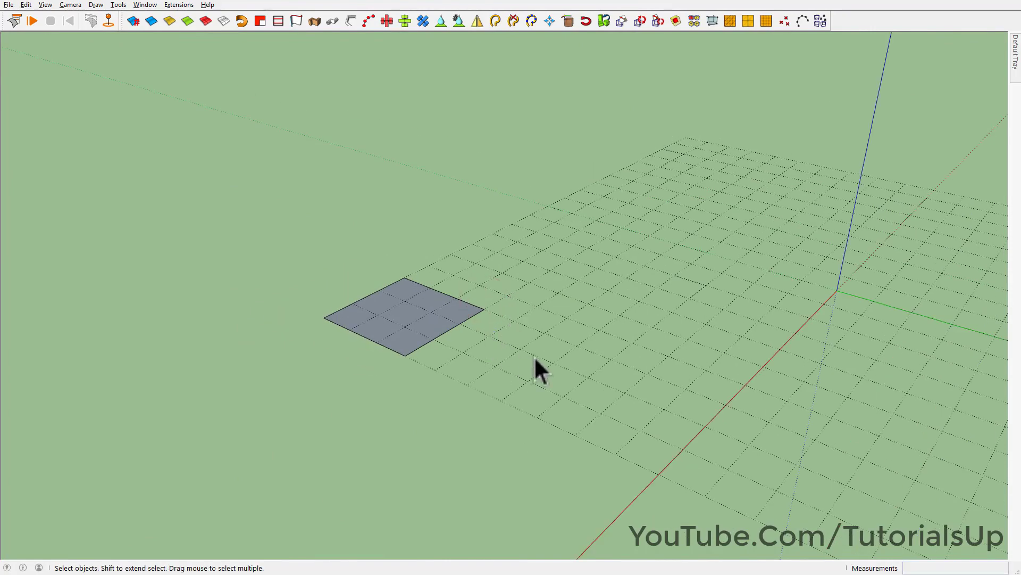
{"action": "left_click", "coordinate": [522, 335]}
{"action": "key", "text": "Delete"}
{"action": "scroll", "coordinate": [415, 336], "scroll_direction": "up", "scroll_amount": 3}
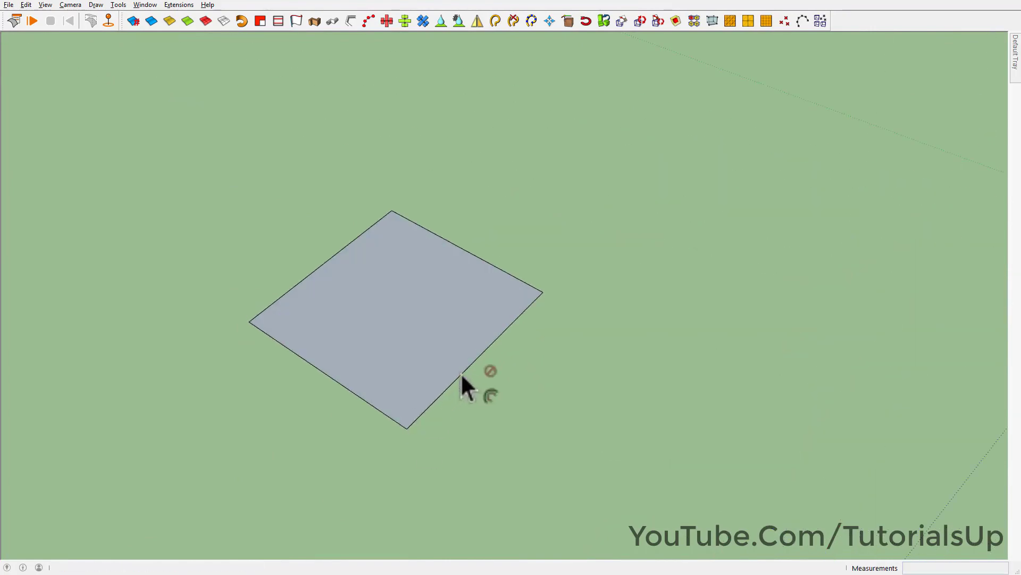
Step: Offset the square's outline slightly inward to form a thin inner border
{"action": "left_click", "coordinate": [473, 358]}
{"action": "left_click", "coordinate": [467, 354]}
{"action": "key", "text": "space"}
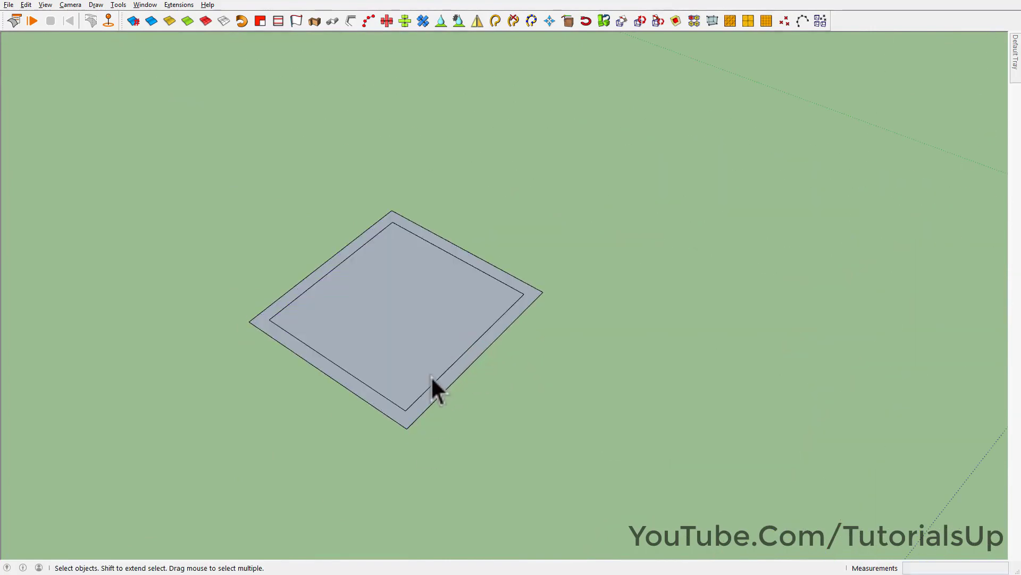
Step: Copy the bottom-right edge 0.10' inward and 1.30' across to make side strips
{"action": "left_click", "coordinate": [463, 373]}
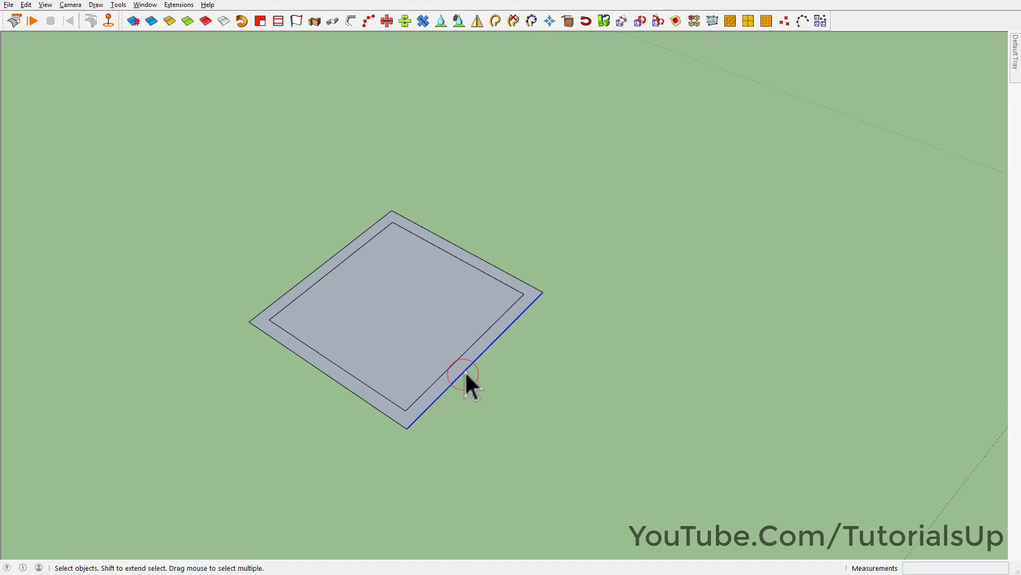
{"action": "key", "text": "m"}
{"action": "left_click", "coordinate": [541, 289]}
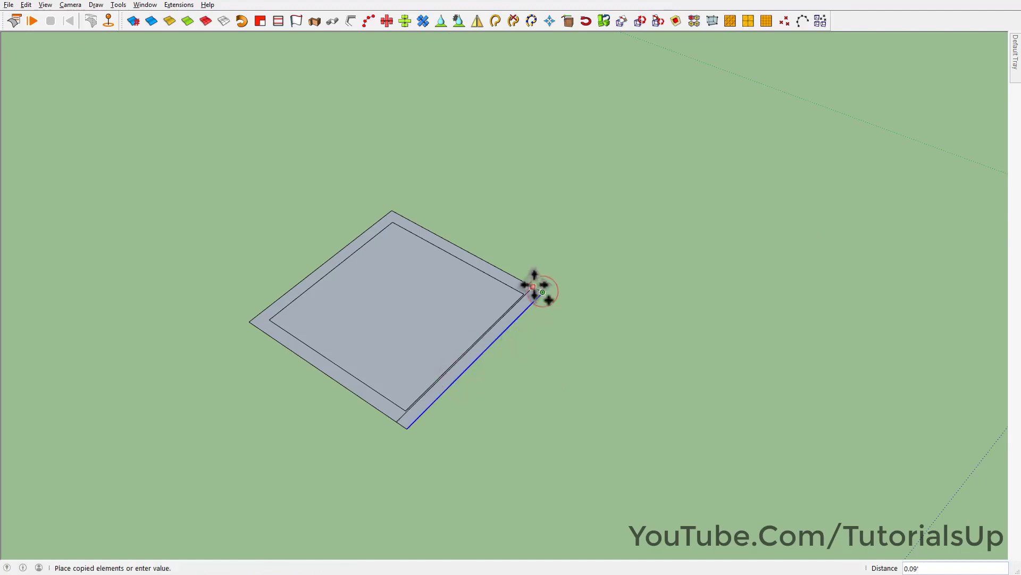
{"action": "left_click", "coordinate": [532, 286]}
{"action": "left_click", "coordinate": [532, 287]}
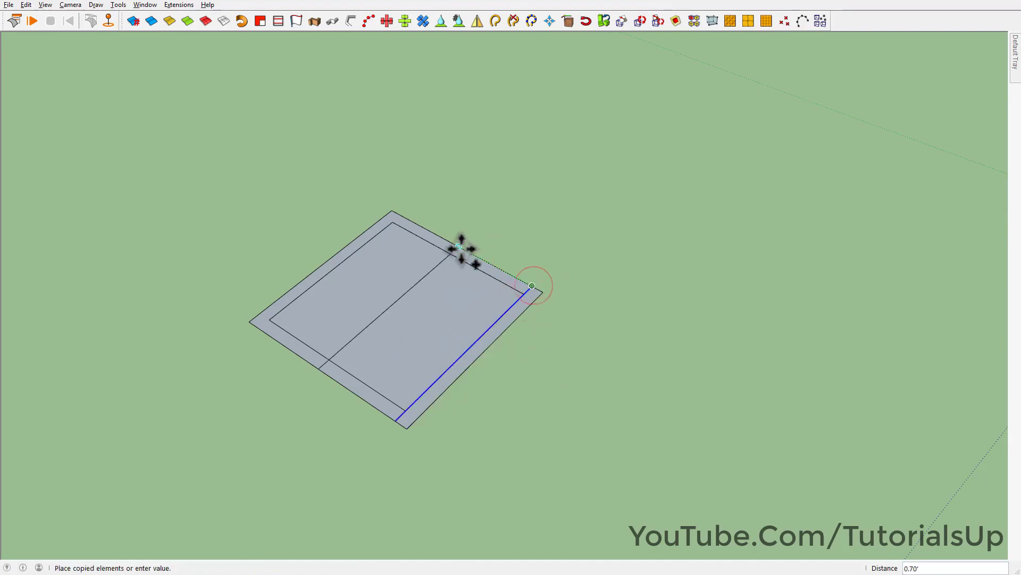
{"action": "left_click", "coordinate": [390, 225]}
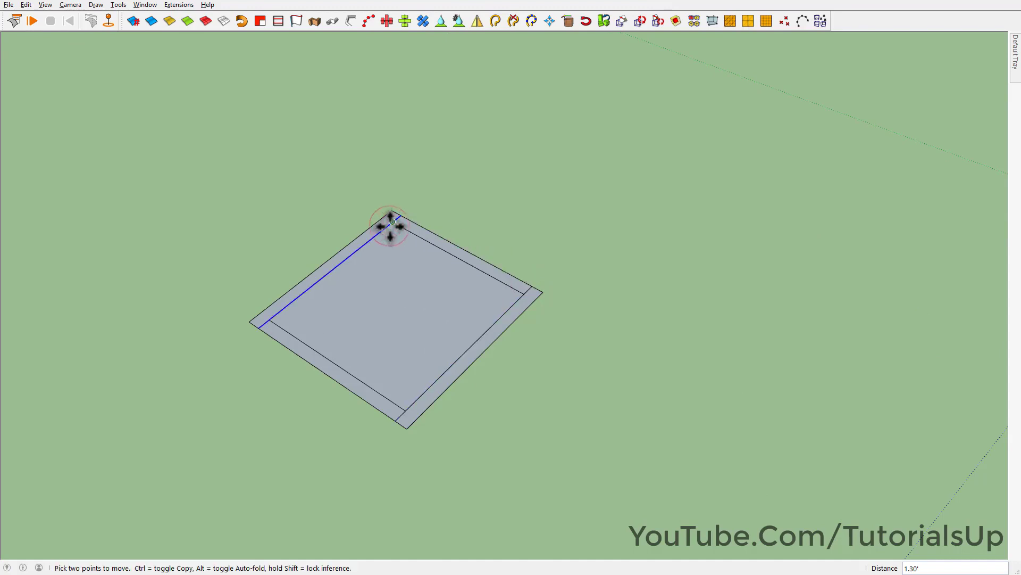
{"action": "key", "text": "space"}
Step: Draw short corner lines that close off the border's corner pieces
{"action": "key", "text": "l"}
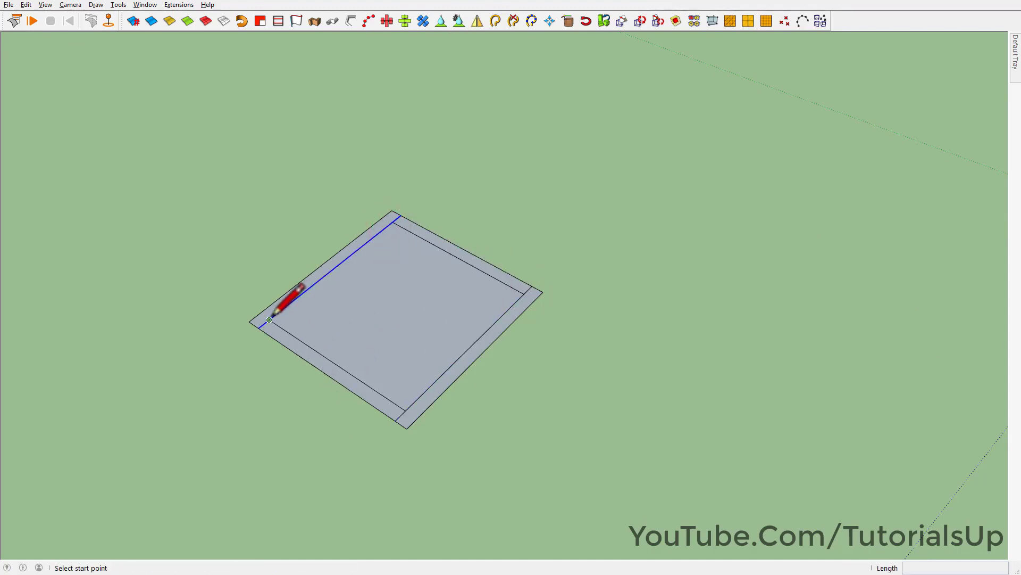
{"action": "left_click", "coordinate": [270, 320]}
{"action": "left_click", "coordinate": [260, 313]}
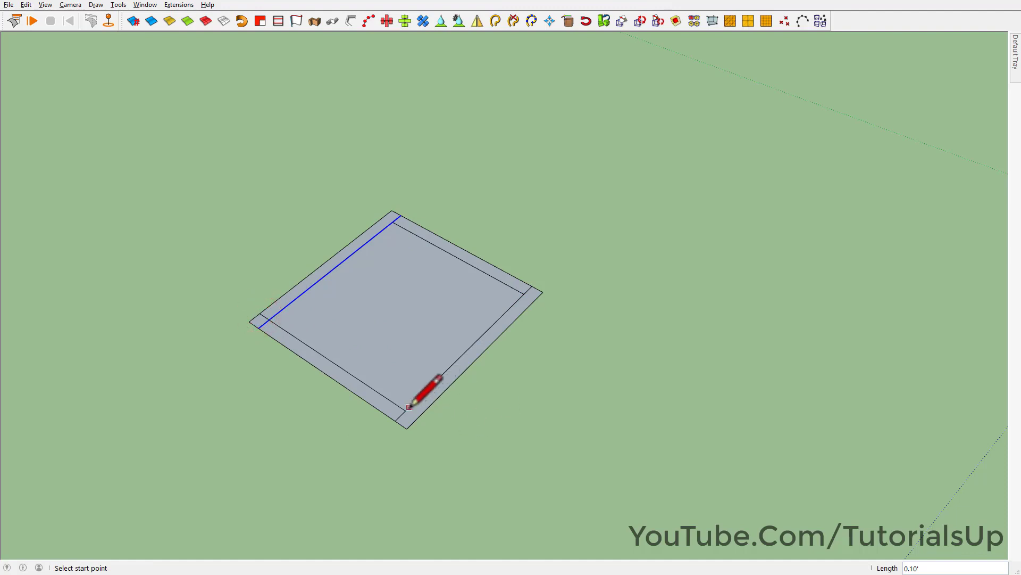
{"action": "left_click", "coordinate": [396, 215]}
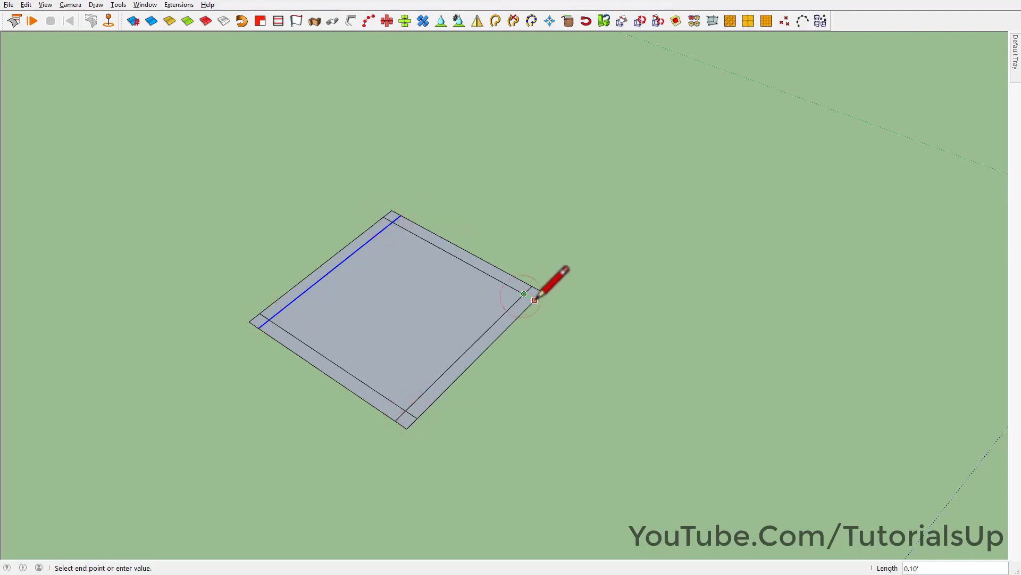
{"action": "key", "text": "space"}
{"action": "triple_click", "coordinate": [482, 322]}
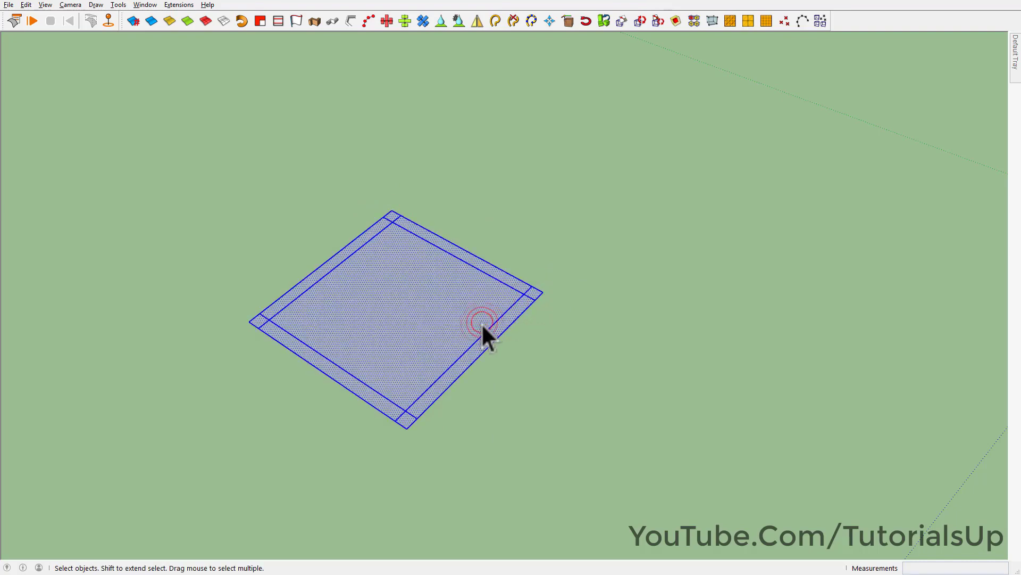
Step: From a top-down view, copy the inner bottom edge to the top with 5 equal row divisions
{"action": "middle_click_drag", "start_coordinate": [377, 398], "coordinate": [368, 404]}
{"action": "key", "text": "l"}
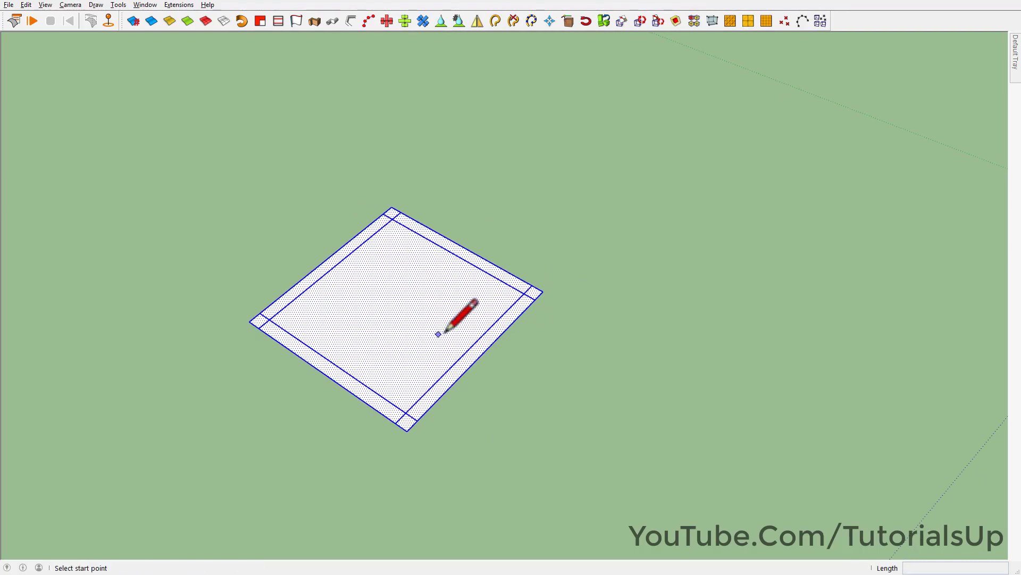
{"action": "mouse_move", "coordinate": [355, 310]}
{"action": "middle_mouse_down"}
{"action": "mouse_move", "coordinate": [558, 454]}
{"action": "mouse_move", "coordinate": [293, 443]}
{"action": "middle_mouse_up"}
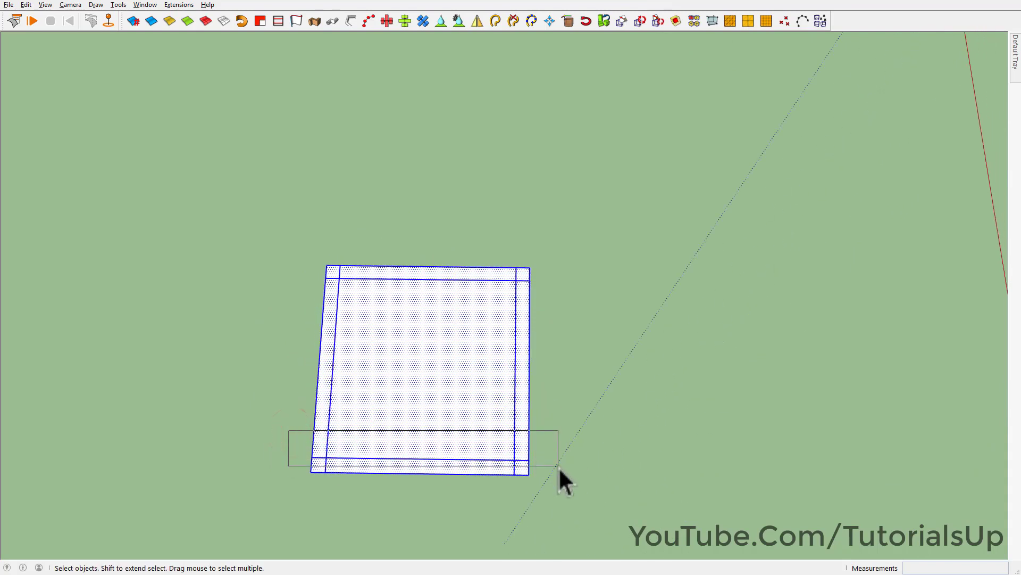
{"action": "left_click_drag", "start_coordinate": [559, 467], "coordinate": [558, 467]}
{"action": "key", "text": "m"}
{"action": "key", "text": "ctrl"}
{"action": "left_click", "coordinate": [529, 459]}
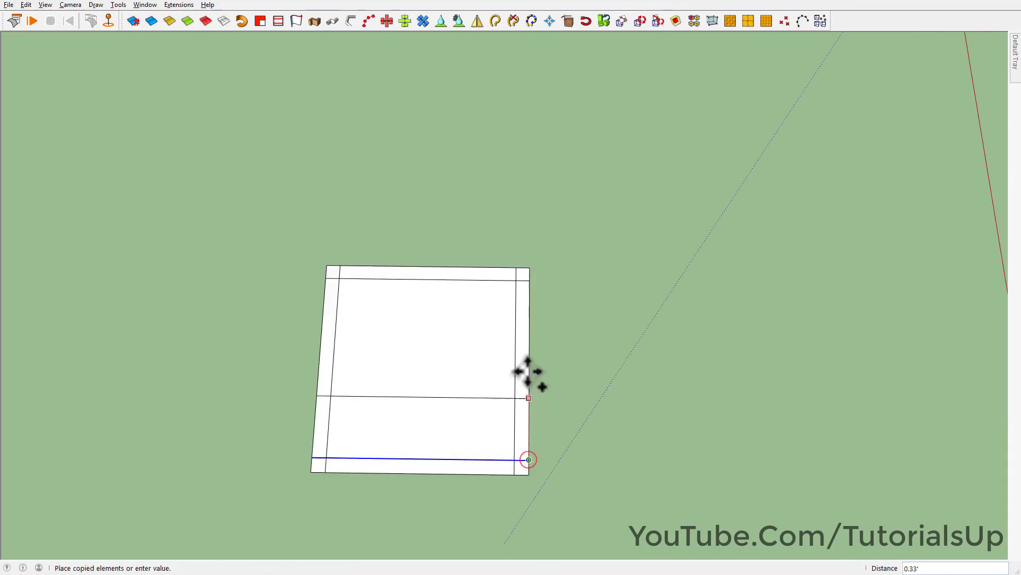
{"action": "left_click", "coordinate": [529, 285]}
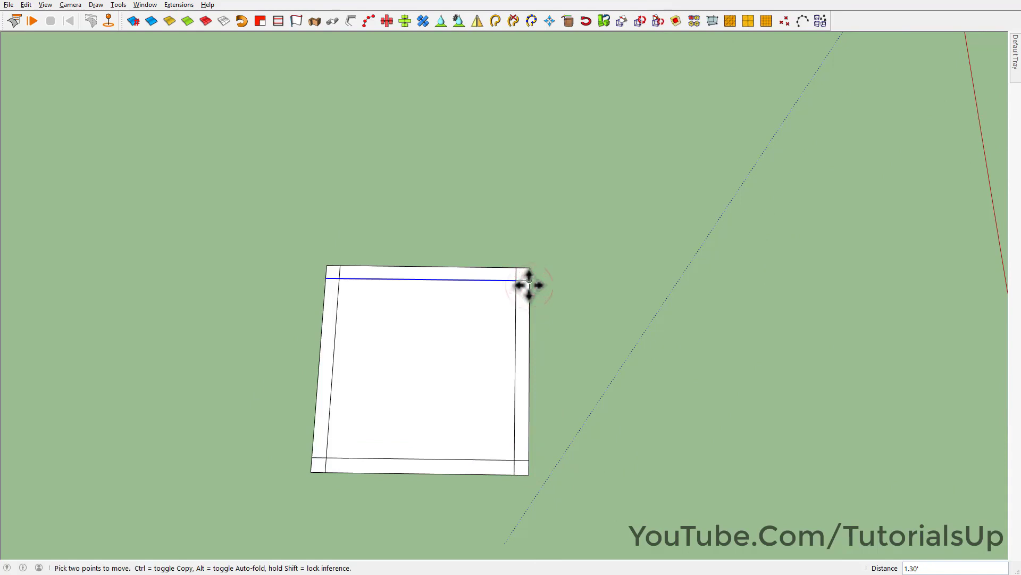
{"action": "key", "text": "Return"}
{"action": "key", "text": "space"}
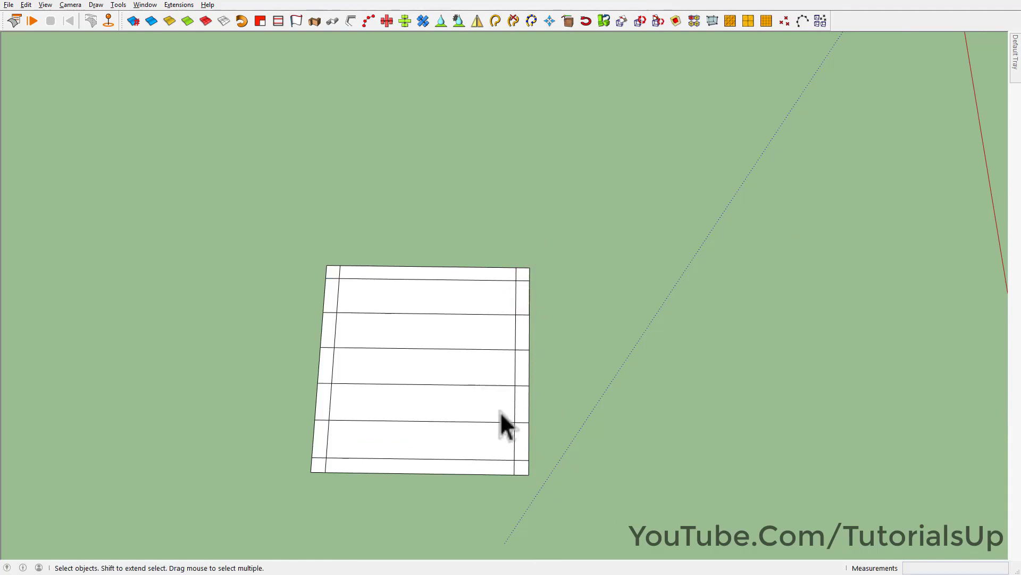
Step: Copy the inner left edge across into 5 evenly spaced column divisions
{"action": "mouse_move", "coordinate": [333, 260]}
{"action": "middle_mouse_down"}
{"action": "mouse_move", "coordinate": [349, 335]}
{"action": "mouse_move", "coordinate": [335, 276]}
{"action": "middle_mouse_up"}
{"action": "left_click_drag", "start_coordinate": [333, 262], "coordinate": [396, 516]}
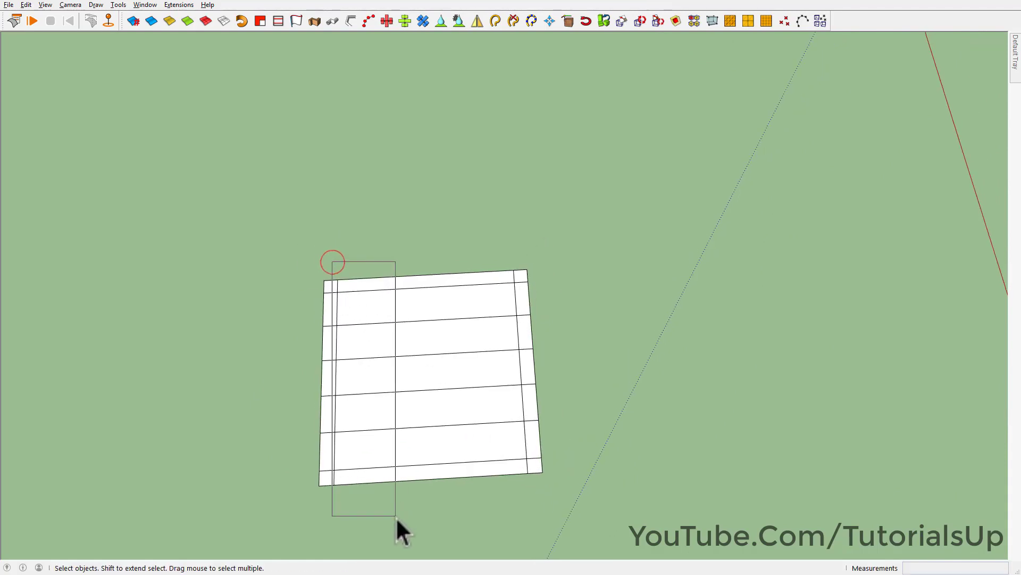
{"action": "key", "text": "m"}
{"action": "left_click", "coordinate": [334, 484]}
{"action": "key", "text": "ctrl"}
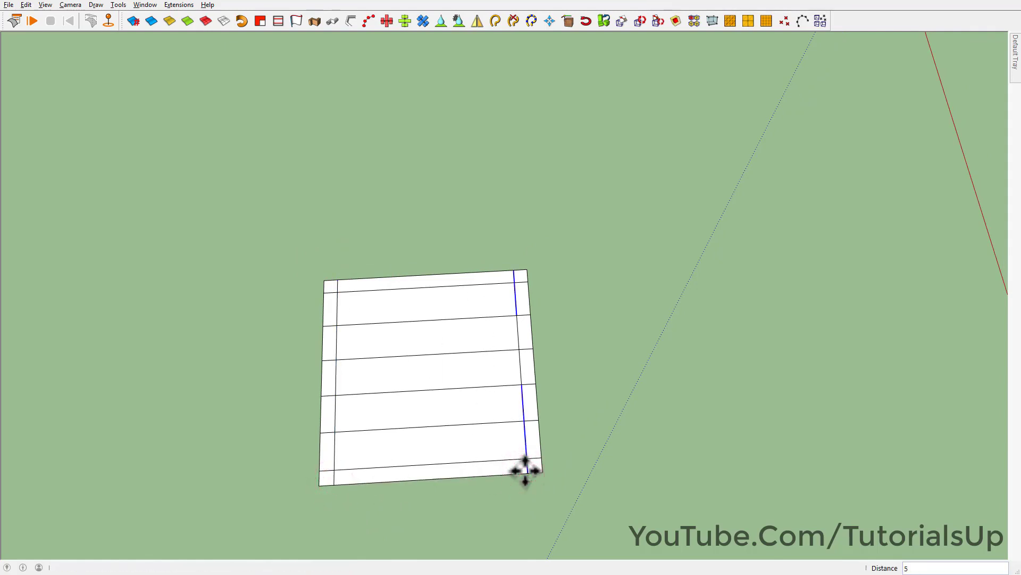
{"action": "type", "text": "/"}
{"action": "key", "text": "Return"}
{"action": "key", "text": "space"}
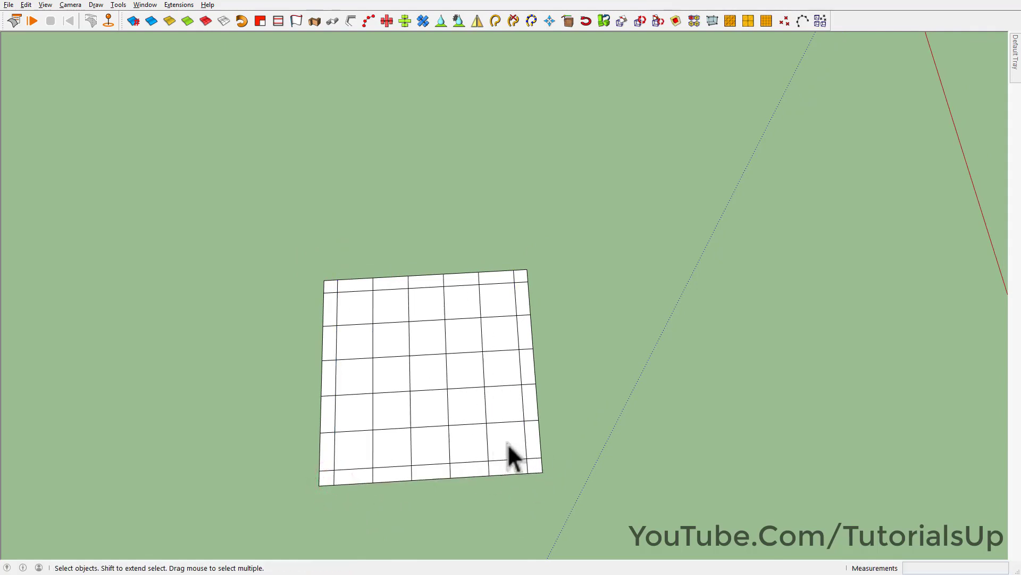
Step: Delete the inner cells, then copy the hollow frame 1.50' sideways into a repeated row
{"action": "left_click_drag", "start_coordinate": [367, 317], "coordinate": [359, 305]}
{"action": "key", "text": "Delete"}
{"action": "left_click_drag", "start_coordinate": [224, 196], "coordinate": [642, 527]}
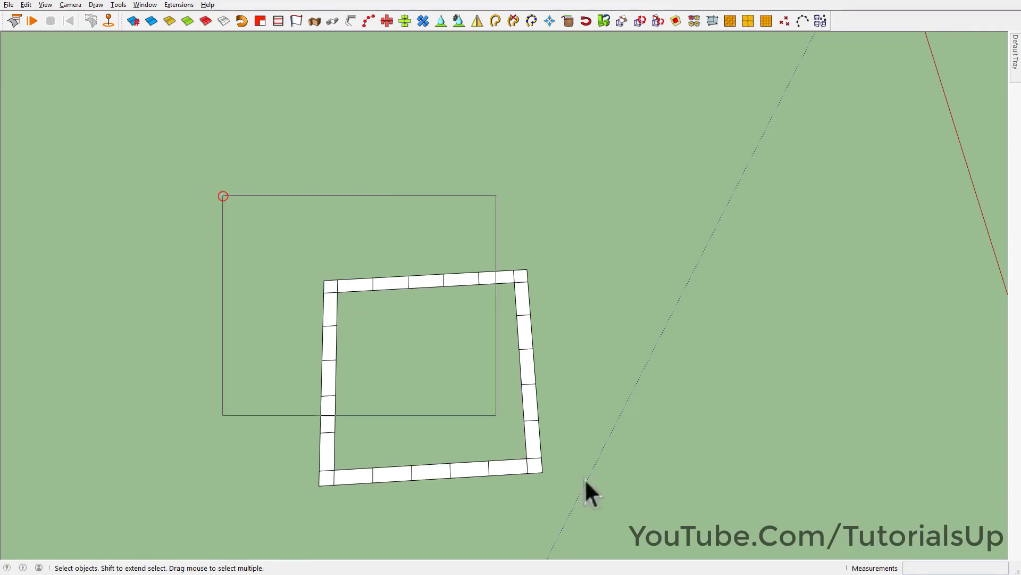
{"action": "mouse_move", "coordinate": [641, 522]}
{"action": "middle_mouse_down"}
{"action": "mouse_move", "coordinate": [194, 388]}
{"action": "mouse_move", "coordinate": [184, 420]}
{"action": "middle_mouse_up"}
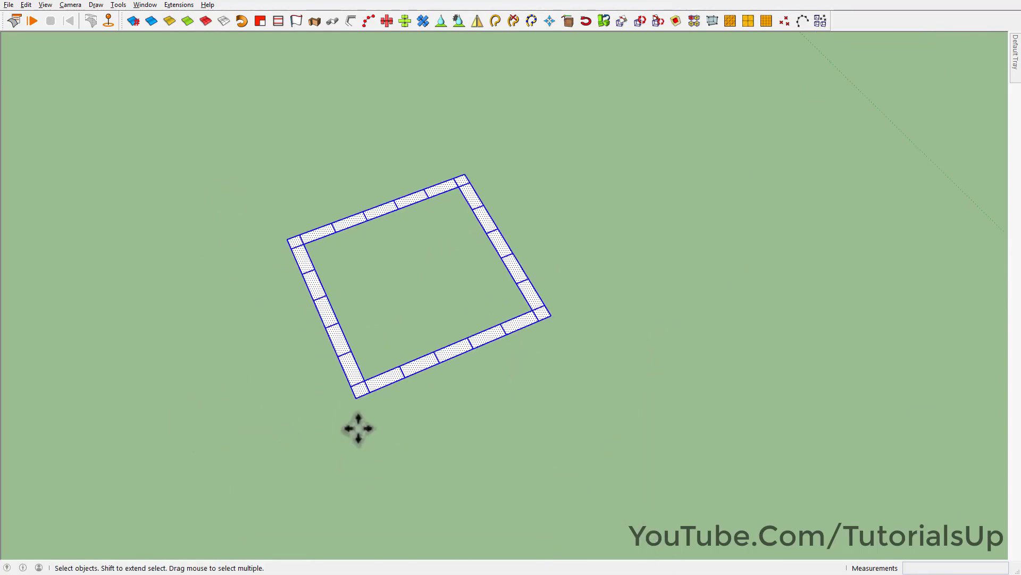
{"action": "key", "text": "m"}
{"action": "left_click", "coordinate": [356, 398]}
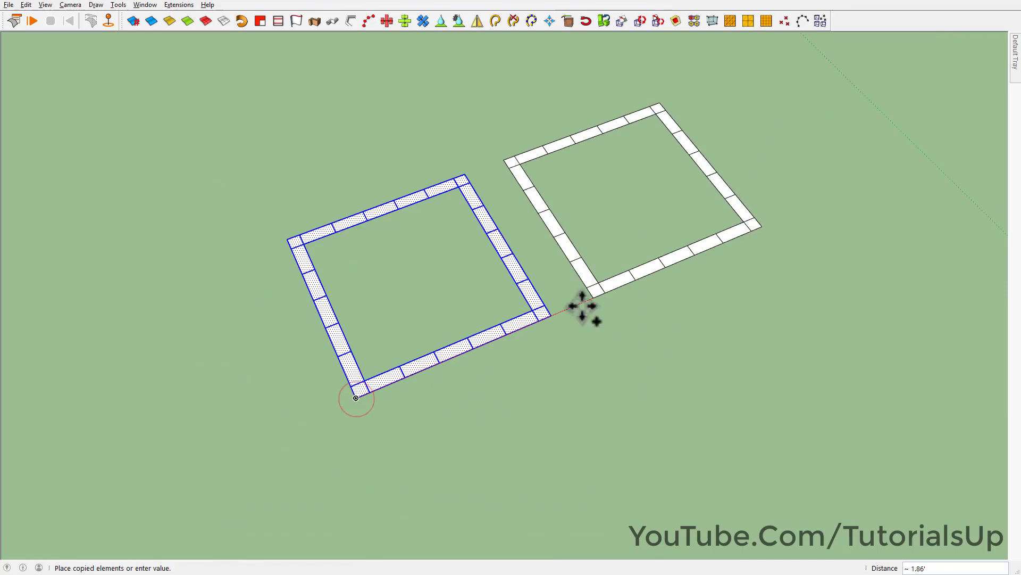
{"action": "left_click", "coordinate": [533, 309]}
{"action": "type", "text": "x"}
{"action": "key", "text": "Return"}
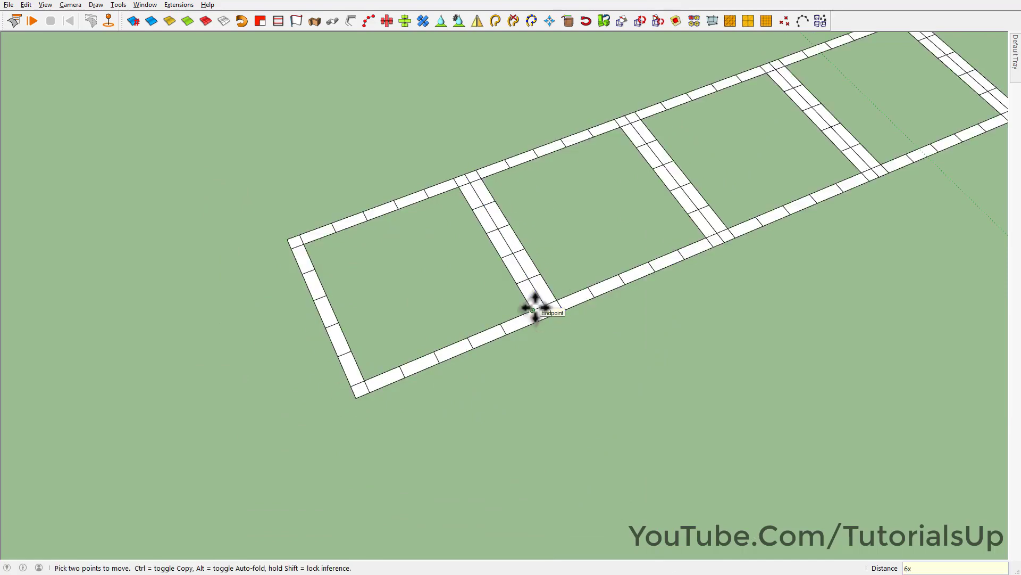
Step: Copy the whole row 1.50' beside itself with a 7x array to form the full grid
{"action": "scroll", "coordinate": [535, 303], "scroll_direction": "down", "scroll_amount": 3}
{"action": "scroll", "coordinate": [467, 355], "scroll_direction": "down", "scroll_amount": 3}
{"action": "mouse_move", "coordinate": [258, 267]}
{"action": "middle_mouse_down"}
{"action": "mouse_move", "coordinate": [637, 223]}
{"action": "mouse_move", "coordinate": [474, 213]}
{"action": "mouse_move", "coordinate": [342, 117]}
{"action": "middle_mouse_up"}
{"action": "left_click_drag", "start_coordinate": [337, 110], "coordinate": [730, 452]}
{"action": "scroll", "coordinate": [462, 351], "scroll_direction": "up", "scroll_amount": 1}
{"action": "middle_click_drag", "start_coordinate": [462, 352], "coordinate": [400, 400], "text": "shift"}
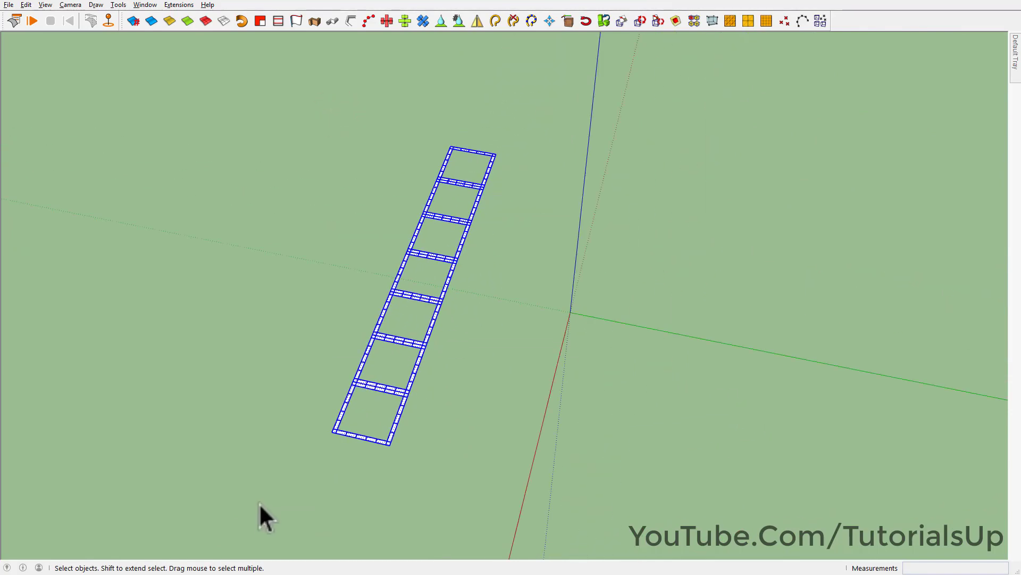
{"action": "scroll", "coordinate": [334, 438], "scroll_direction": "up", "scroll_amount": 1}
{"action": "key", "text": "m"}
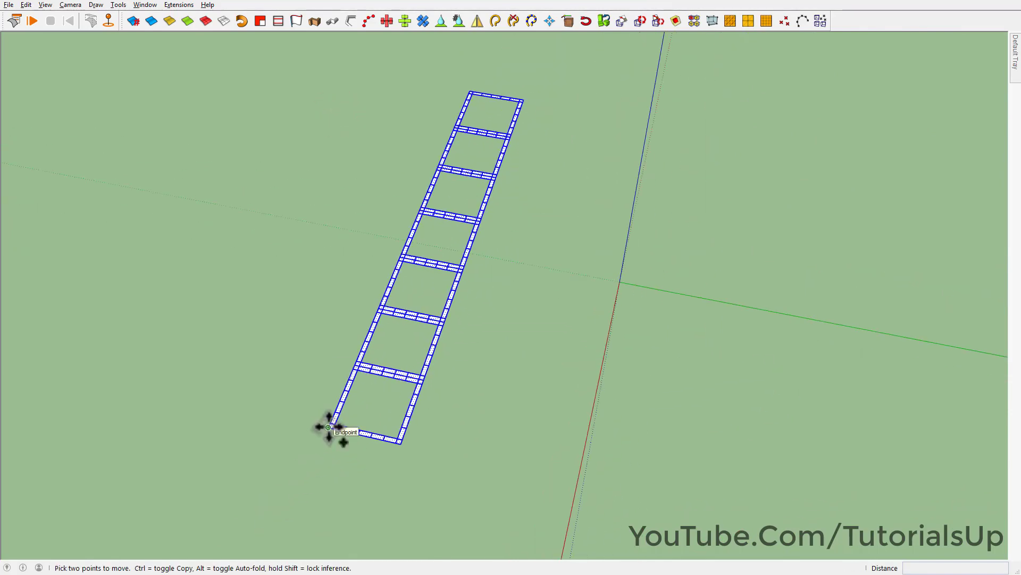
{"action": "left_click", "coordinate": [328, 426]}
{"action": "left_click", "coordinate": [398, 441]}
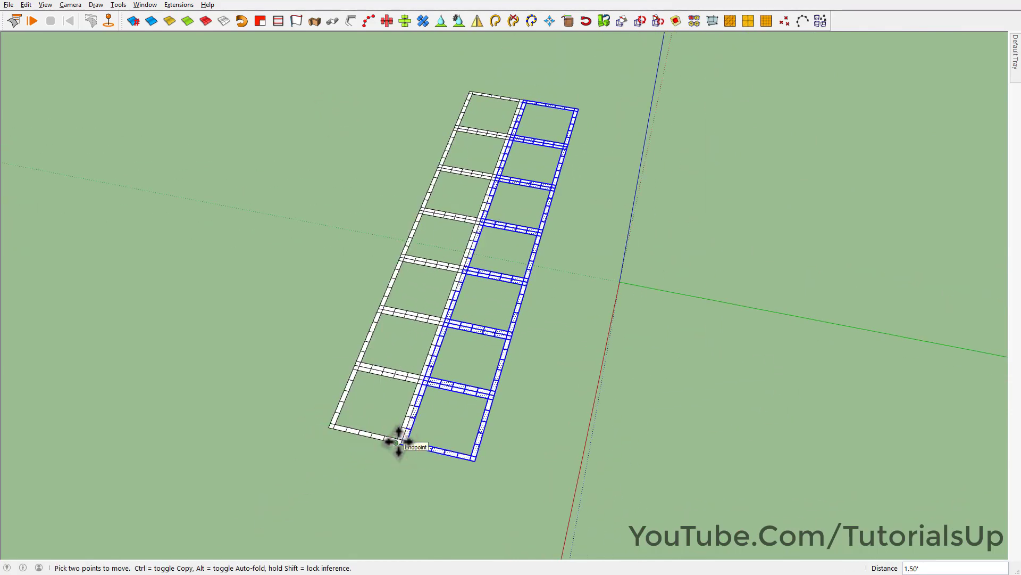
{"action": "type", "text": "7x"}
{"action": "key", "text": "Return"}
{"action": "key", "text": "space"}
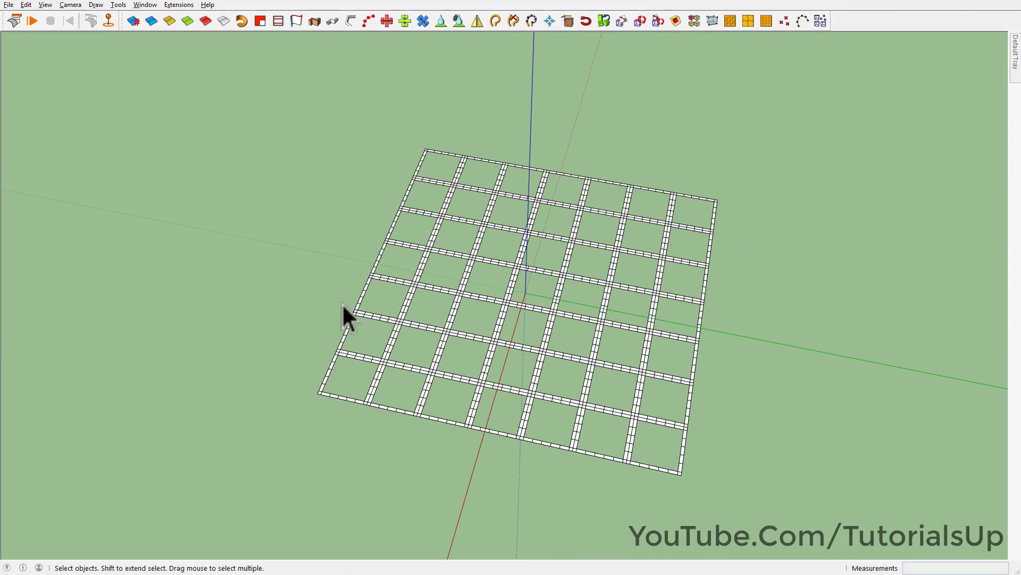
{"action": "middle_click_drag", "start_coordinate": [343, 316], "coordinate": [399, 360]}
Step: In Top view, extrude the net's left and top edge lines into border strips with JHS Extrude Lines
{"action": "key", "text": "F2"}
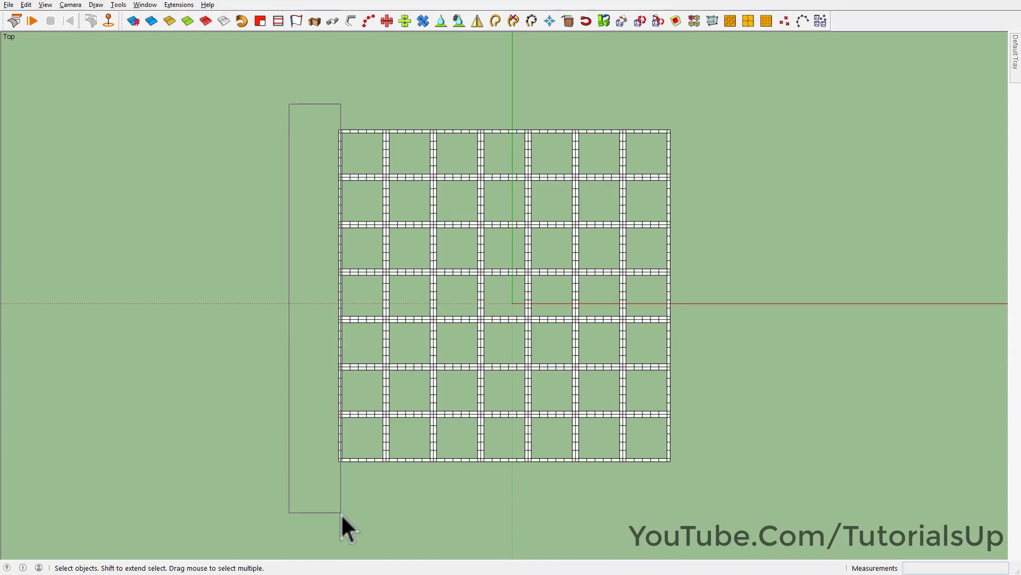
{"action": "left_click_drag", "start_coordinate": [346, 514], "coordinate": [341, 512]}
{"action": "left_click", "coordinate": [296, 19]}
{"action": "scroll", "coordinate": [351, 137], "scroll_direction": "up", "scroll_amount": 3}
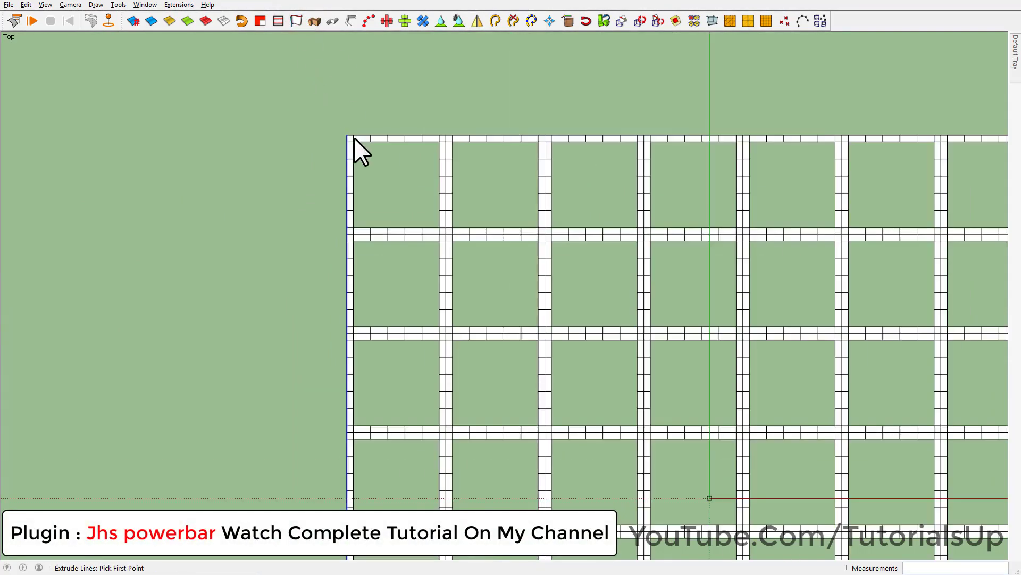
{"action": "scroll", "coordinate": [351, 144], "scroll_direction": "up", "scroll_amount": 3}
{"action": "left_click", "coordinate": [340, 142]}
{"action": "scroll", "coordinate": [319, 170], "scroll_direction": "down", "scroll_amount": 3}
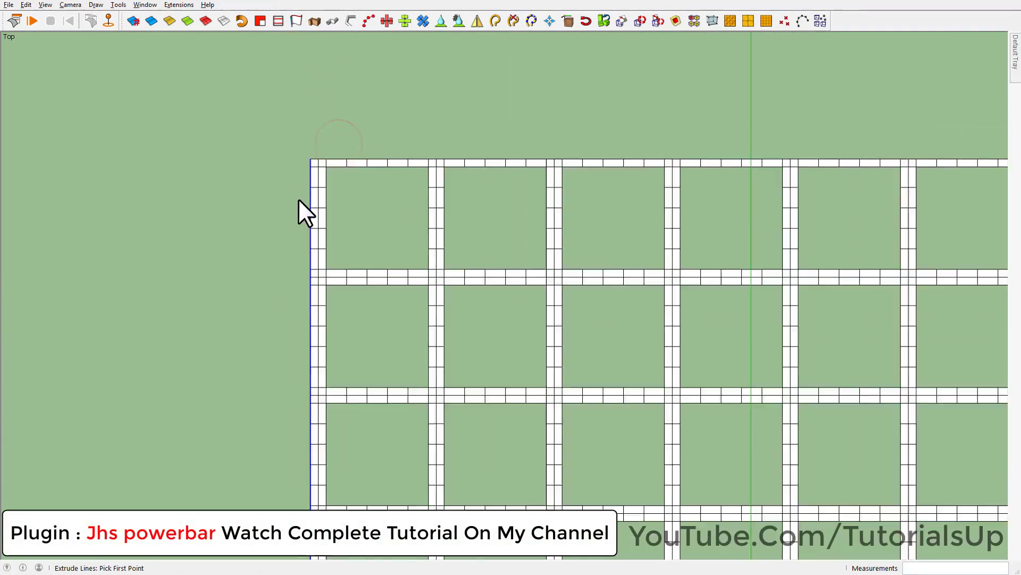
{"action": "scroll", "coordinate": [319, 197], "scroll_direction": "down", "scroll_amount": 3}
{"action": "left_click_drag", "start_coordinate": [268, 123], "coordinate": [878, 180]}
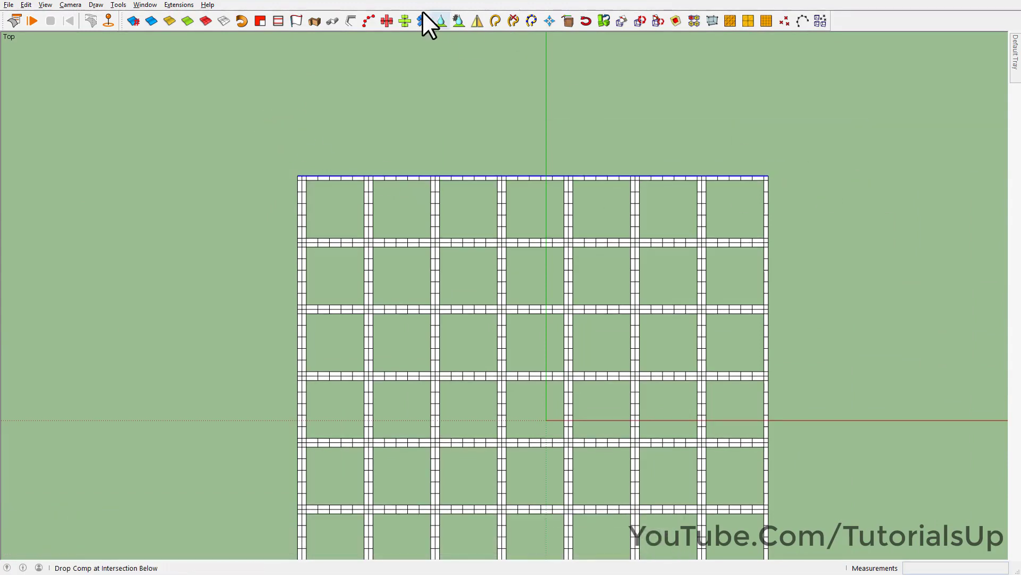
{"action": "left_click", "coordinate": [296, 21]}
{"action": "scroll", "coordinate": [309, 168], "scroll_direction": "up", "scroll_amount": 3}
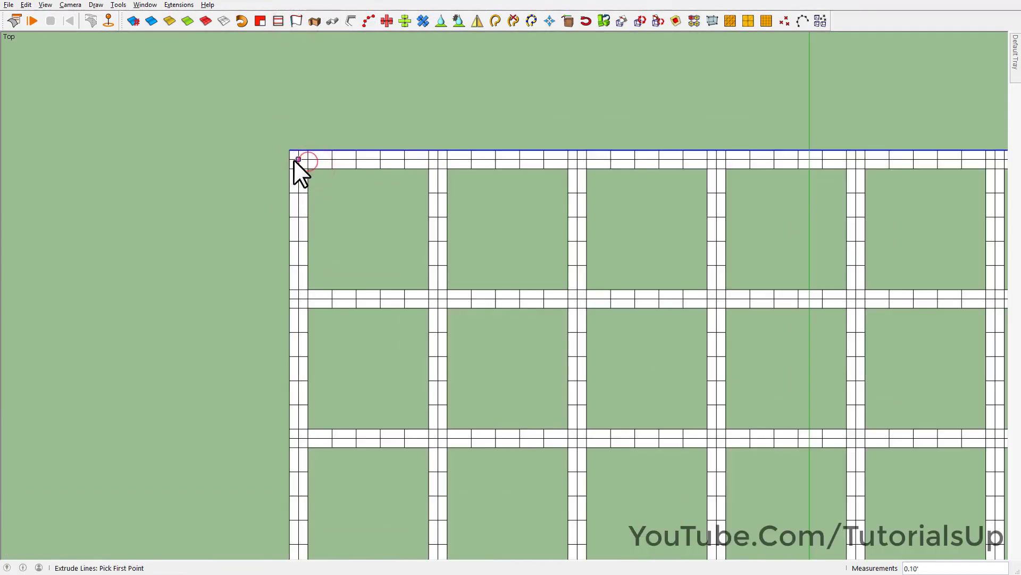
{"action": "scroll", "coordinate": [301, 167], "scroll_direction": "down", "scroll_amount": 3}
{"action": "middle_click_drag", "start_coordinate": [502, 212], "coordinate": [474, 201], "text": "shift"}
{"action": "key", "text": "space"}
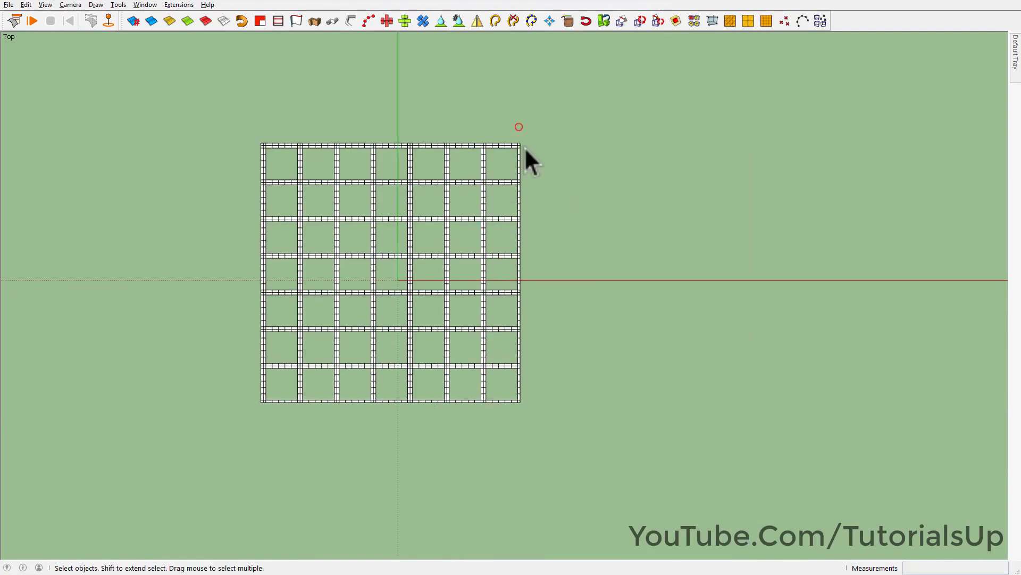
Step: Extrude the net's right and bottom edge lines into border strips
{"action": "left_click_drag", "start_coordinate": [519, 127], "coordinate": [620, 401]}
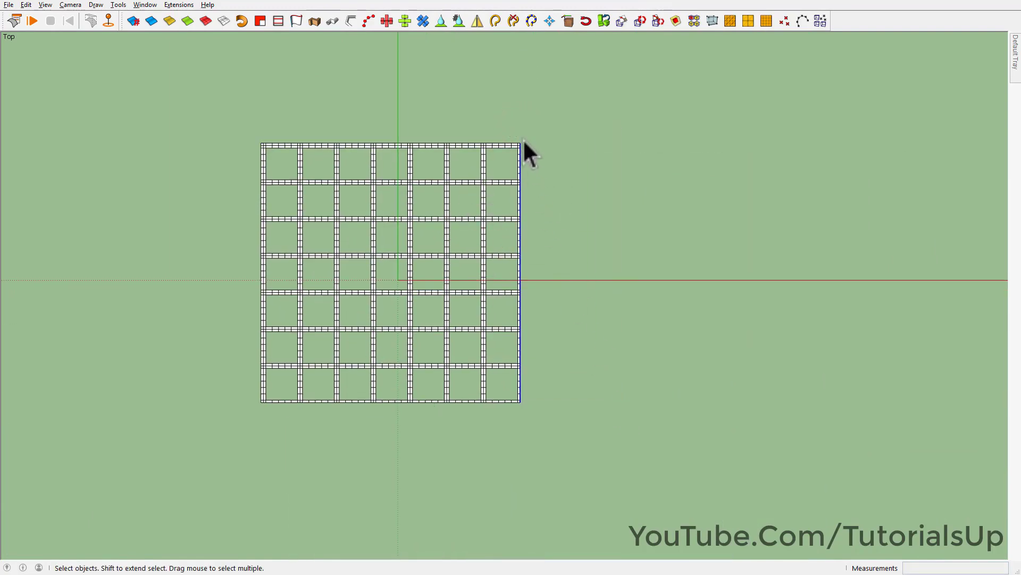
{"action": "left_click_drag", "start_coordinate": [521, 132], "coordinate": [631, 424]}
{"action": "scroll", "coordinate": [545, 264], "scroll_direction": "up", "scroll_amount": 2}
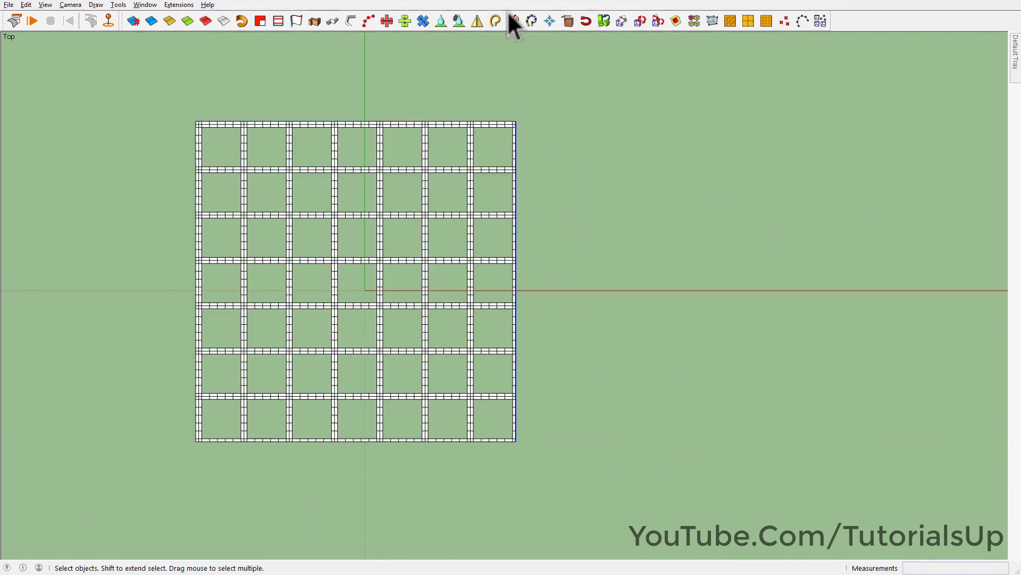
{"action": "left_click", "coordinate": [302, 20]}
{"action": "scroll", "coordinate": [565, 158], "scroll_direction": "up", "scroll_amount": 2}
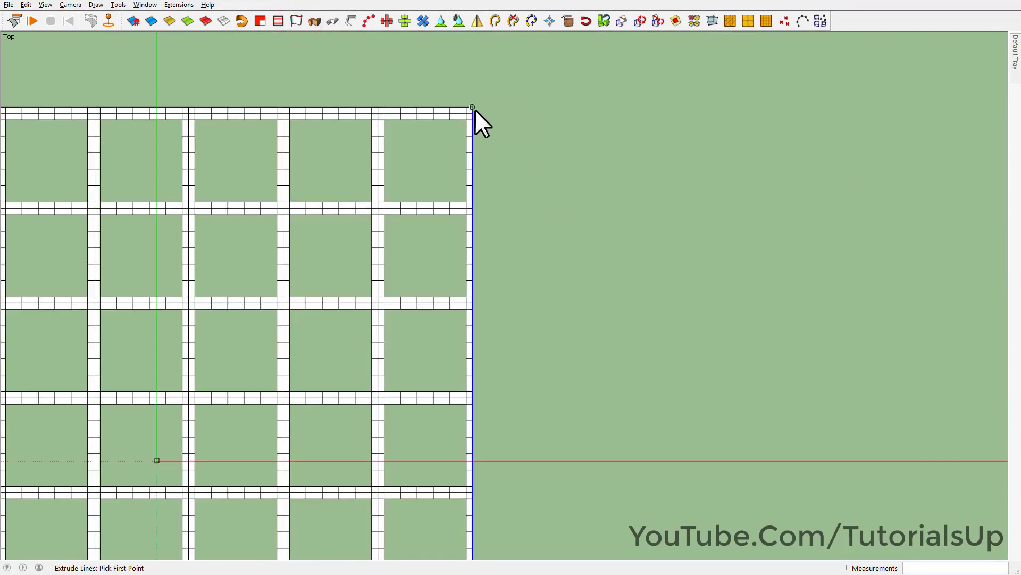
{"action": "scroll", "coordinate": [468, 112], "scroll_direction": "up", "scroll_amount": 2}
{"action": "left_click", "coordinate": [471, 114]}
{"action": "scroll", "coordinate": [691, 159], "scroll_direction": "down", "scroll_amount": 3}
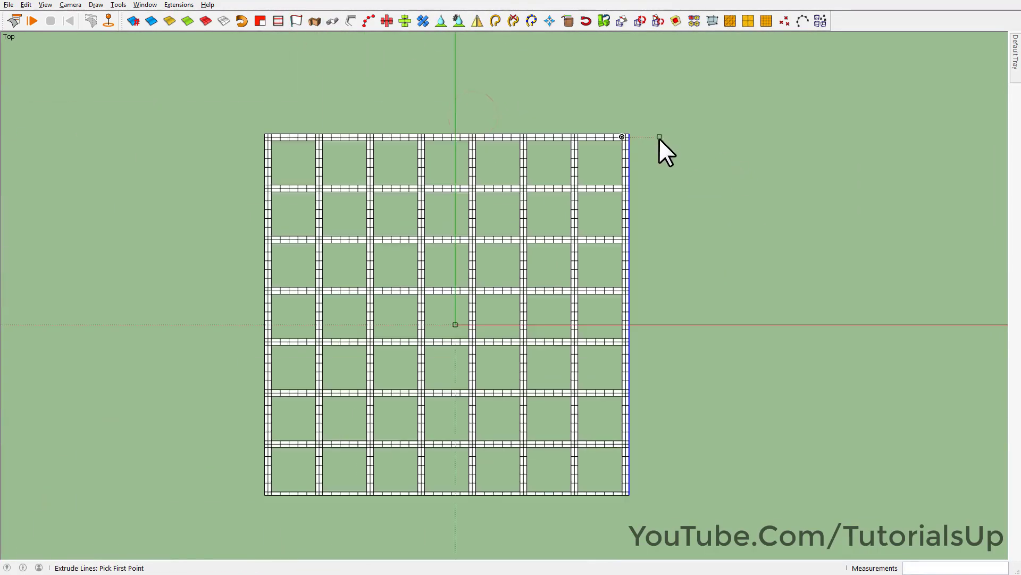
{"action": "key", "text": "space"}
{"action": "scroll", "coordinate": [532, 319], "scroll_direction": "down", "scroll_amount": 1}
{"action": "scroll", "coordinate": [358, 427], "scroll_direction": "up", "scroll_amount": 2}
{"action": "left_click_drag", "start_coordinate": [209, 416], "coordinate": [637, 474]}
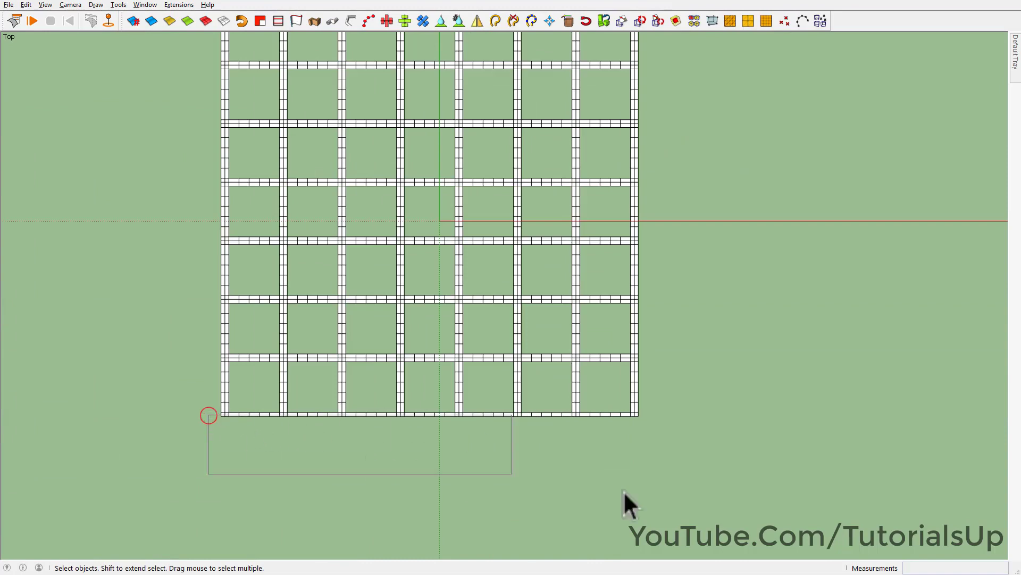
{"action": "scroll", "coordinate": [637, 421], "scroll_direction": "up", "scroll_amount": 2}
{"action": "scroll", "coordinate": [553, 383], "scroll_direction": "up", "scroll_amount": 2}
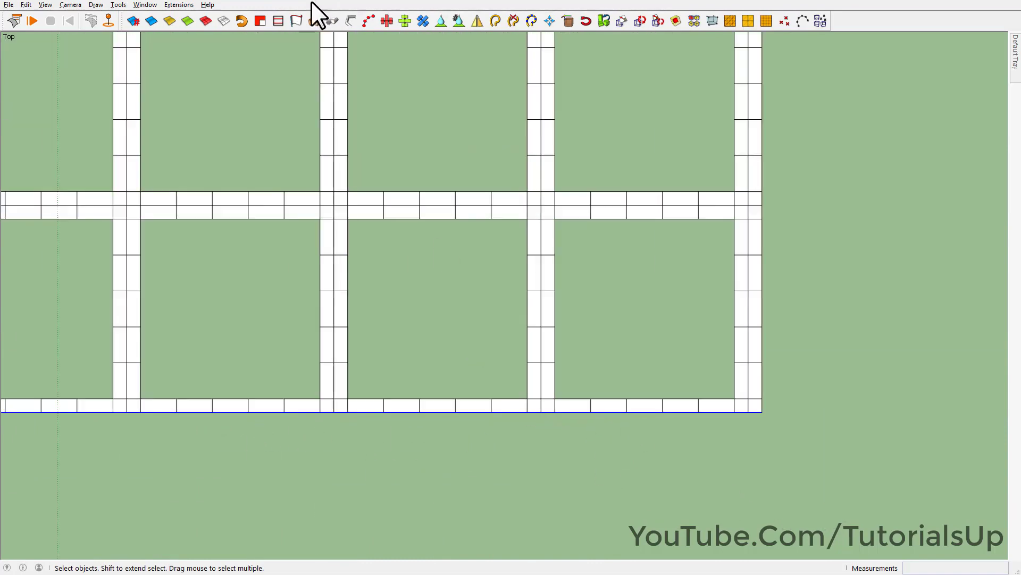
{"action": "left_click", "coordinate": [315, 21]}
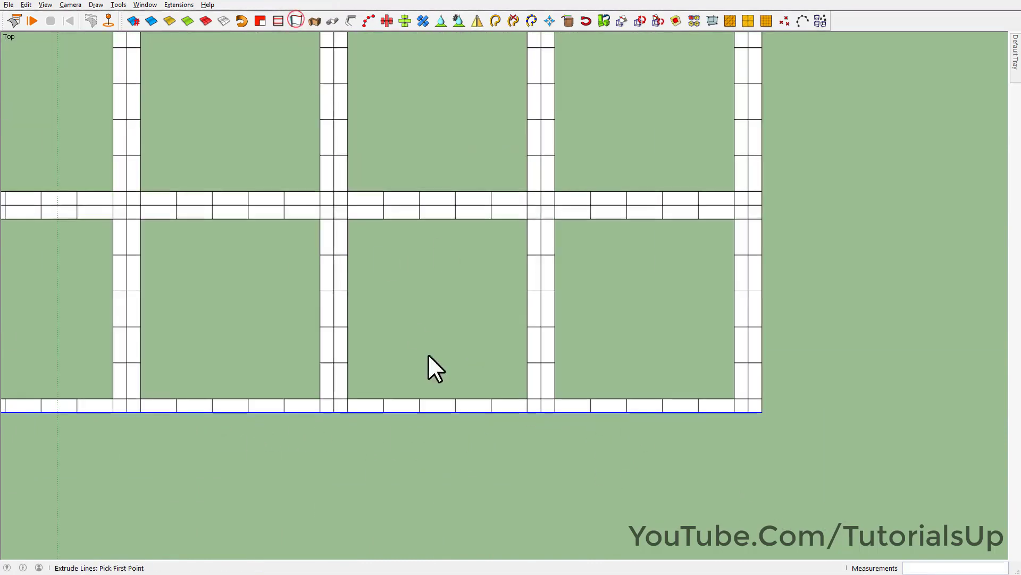
{"action": "left_click", "coordinate": [527, 410]}
{"action": "scroll", "coordinate": [550, 422], "scroll_direction": "down", "scroll_amount": 4}
{"action": "key", "text": "space"}
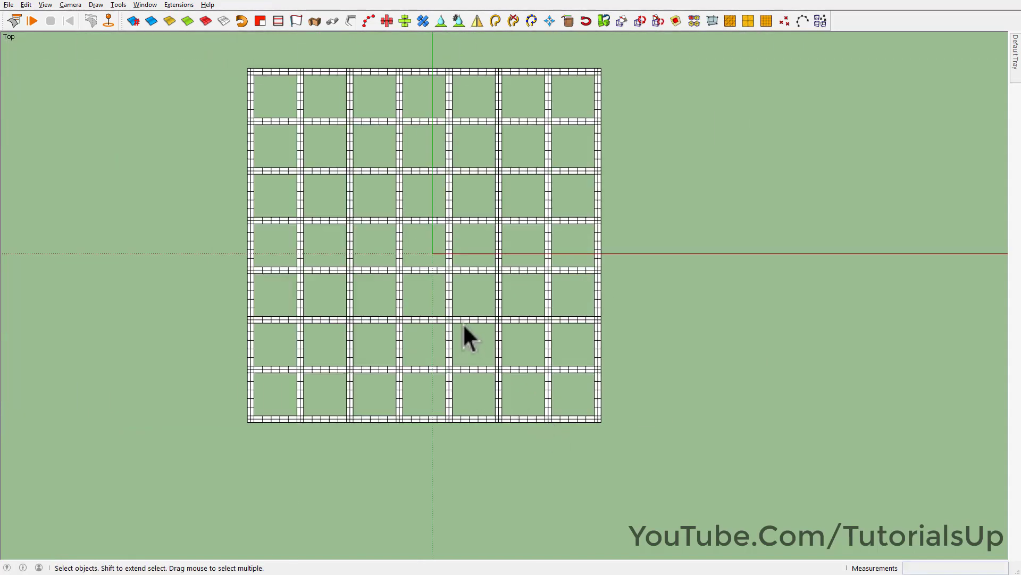
Step: Smooth the whole net's edges with AMS smooth and make it one group
{"action": "left_click", "coordinate": [447, 272]}
{"action": "scroll", "coordinate": [306, 75], "scroll_direction": "up", "scroll_amount": 2}
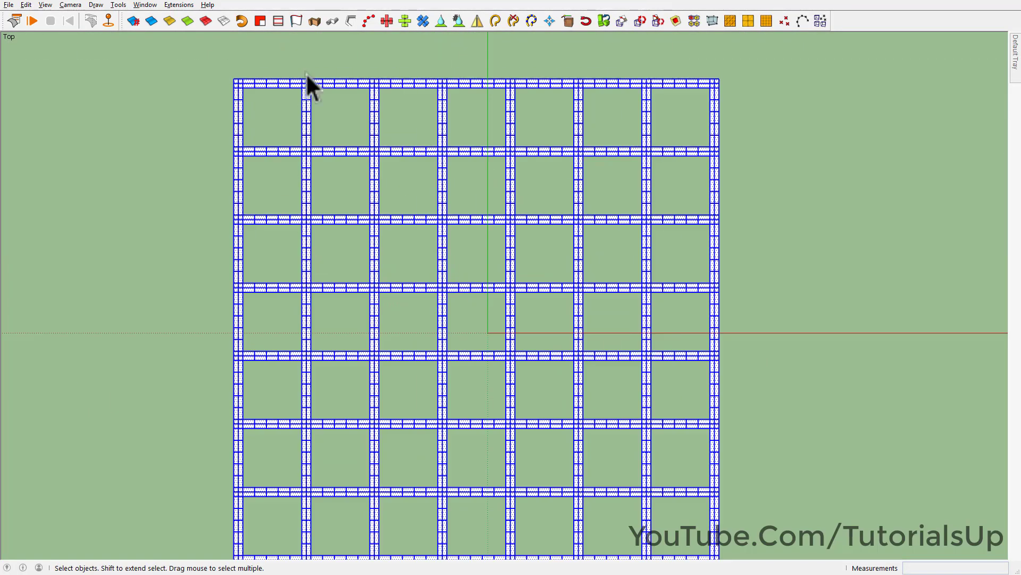
{"action": "scroll", "coordinate": [379, 97], "scroll_direction": "down", "scroll_amount": 1}
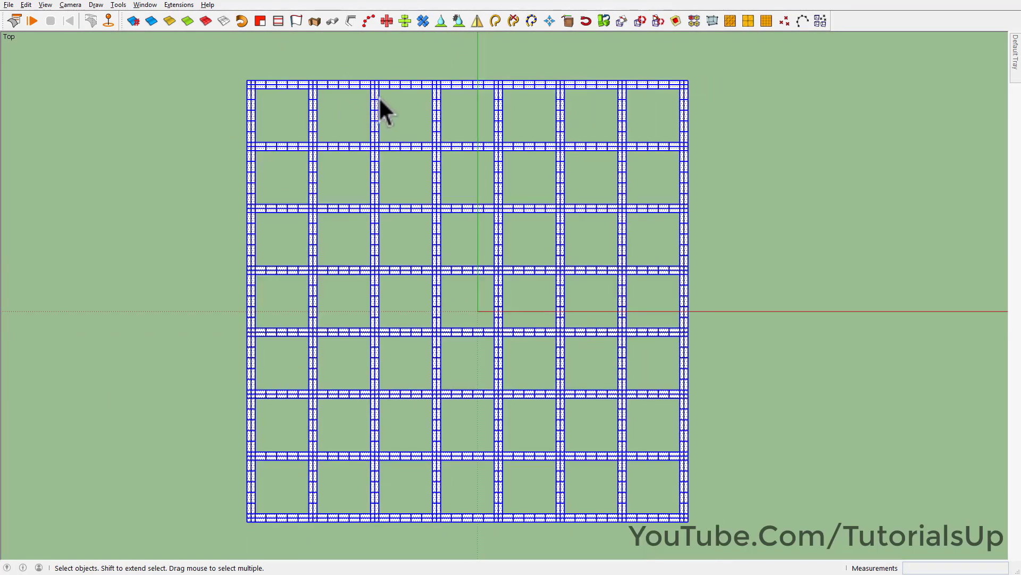
{"action": "left_click", "coordinate": [151, 22]}
{"action": "right_click", "coordinate": [435, 245]}
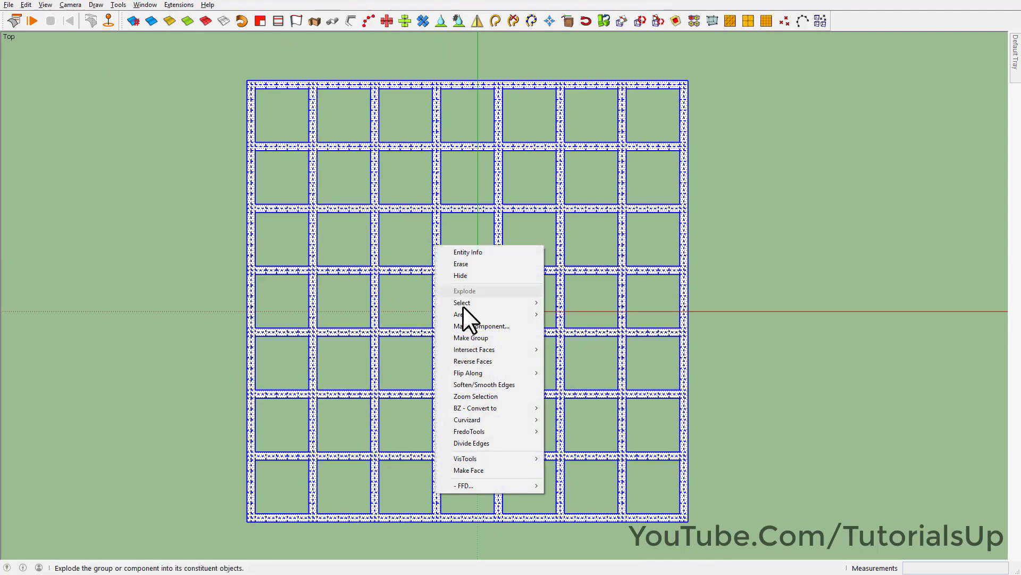
{"action": "left_click", "coordinate": [480, 337]}
{"action": "mouse_move", "coordinate": [513, 376]}
{"action": "middle_mouse_down"}
{"action": "mouse_move", "coordinate": [210, 164]}
{"action": "mouse_move", "coordinate": [493, 359]}
{"action": "mouse_move", "coordinate": [489, 422]}
{"action": "mouse_move", "coordinate": [493, 379]}
{"action": "middle_mouse_up"}
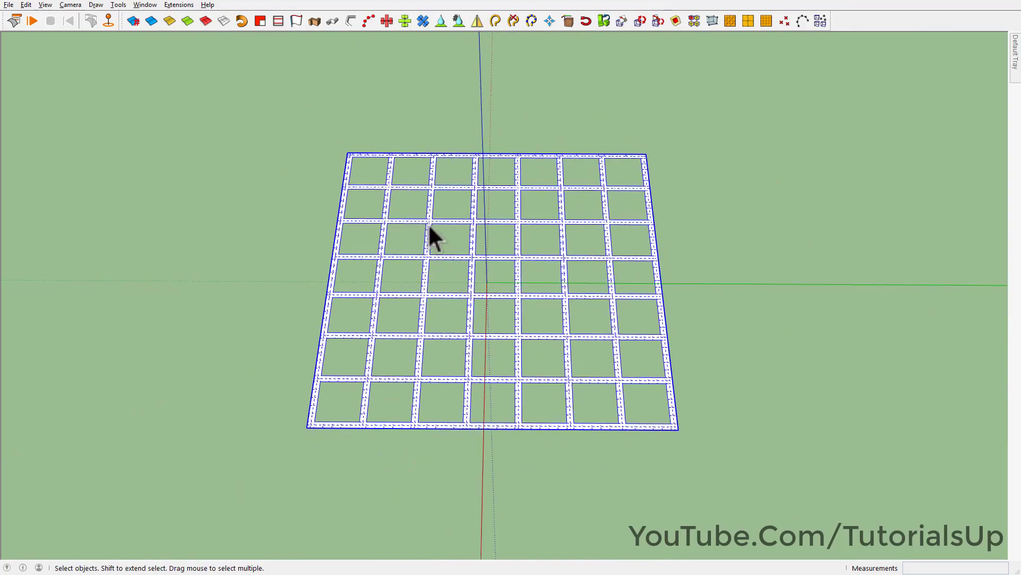
Step: Draw a circle of about 1.86' radius on the net and set it to 50 segments
{"action": "key", "text": "c"}
{"action": "scroll", "coordinate": [453, 199], "scroll_direction": "up", "scroll_amount": 3}
{"action": "left_click", "coordinate": [463, 229]}
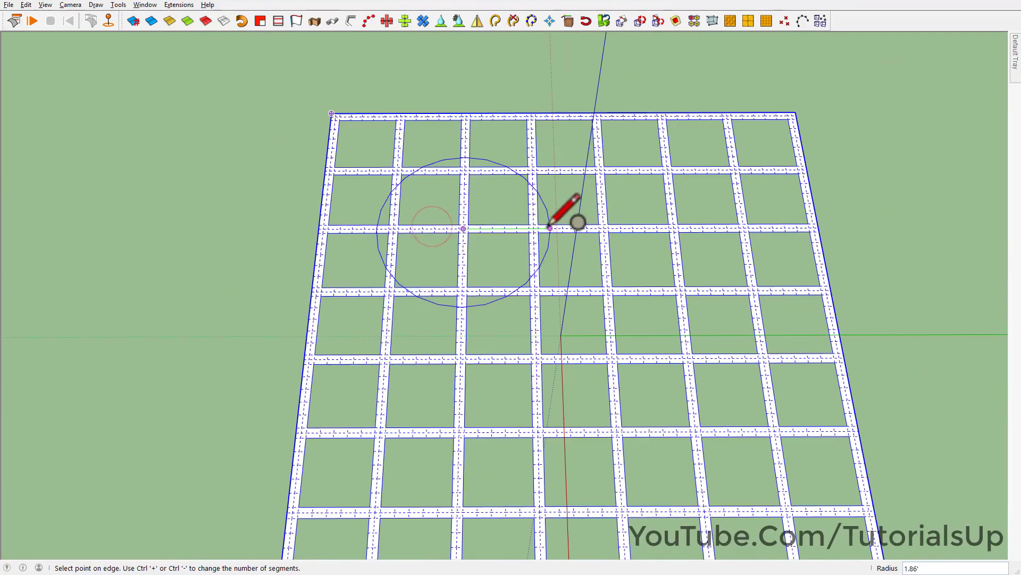
{"action": "scroll", "coordinate": [550, 227], "scroll_direction": "up", "scroll_amount": 3}
{"action": "scroll", "coordinate": [549, 228], "scroll_direction": "down", "scroll_amount": 2}
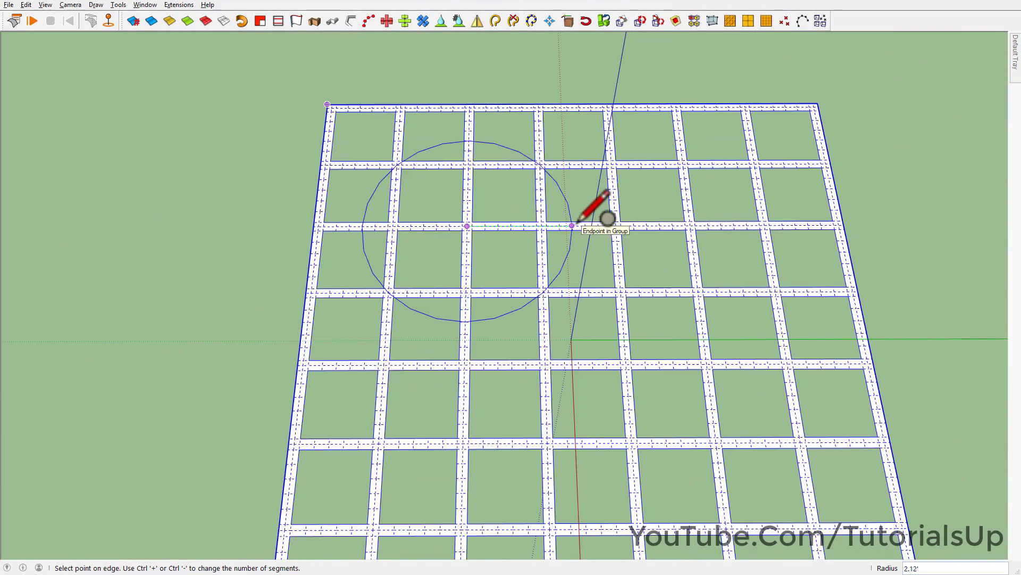
{"action": "left_click", "coordinate": [584, 225]}
{"action": "middle_click_drag", "start_coordinate": [546, 258], "coordinate": [589, 200]}
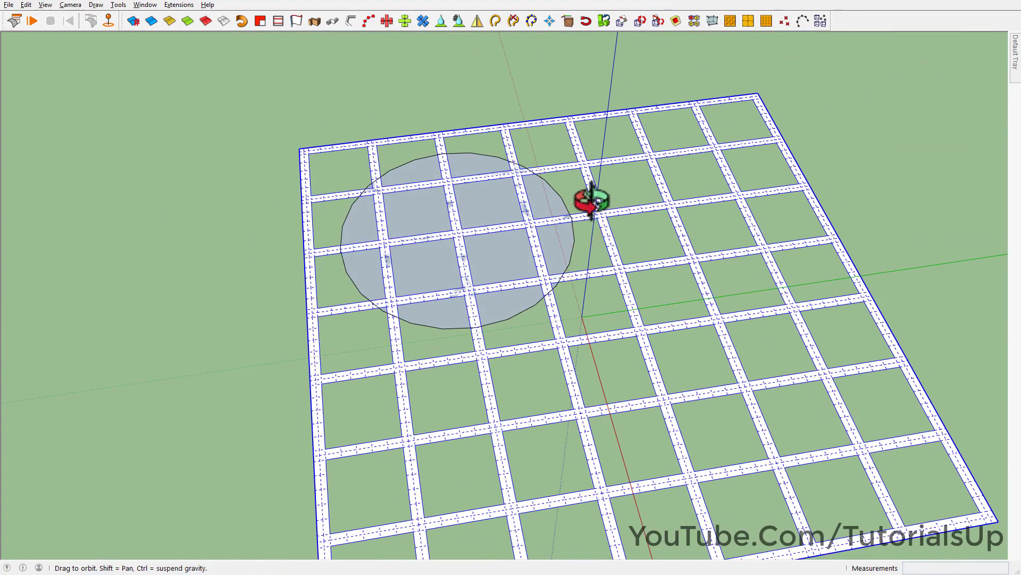
{"action": "key", "text": "space"}
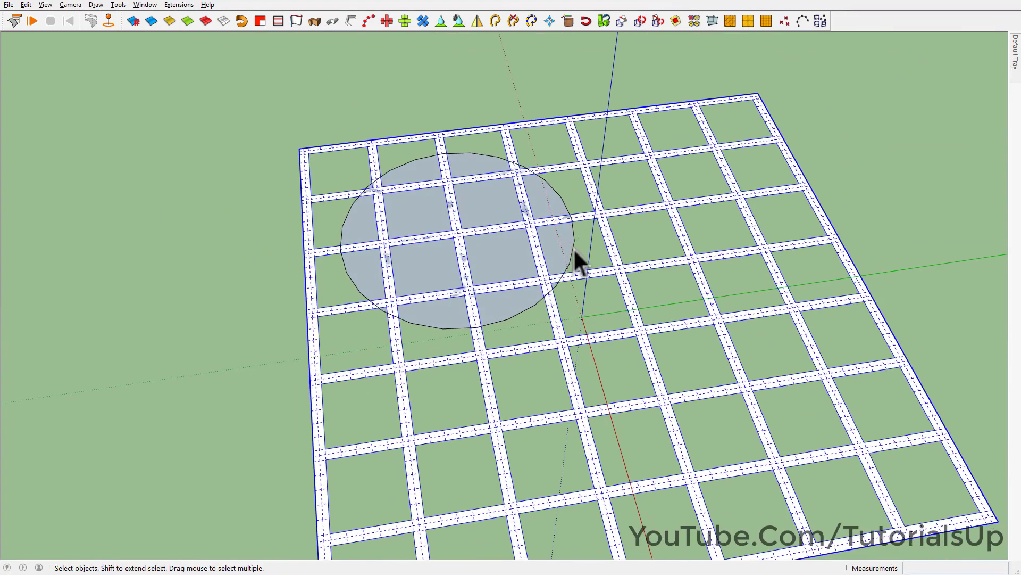
{"action": "left_click", "coordinate": [572, 248]}
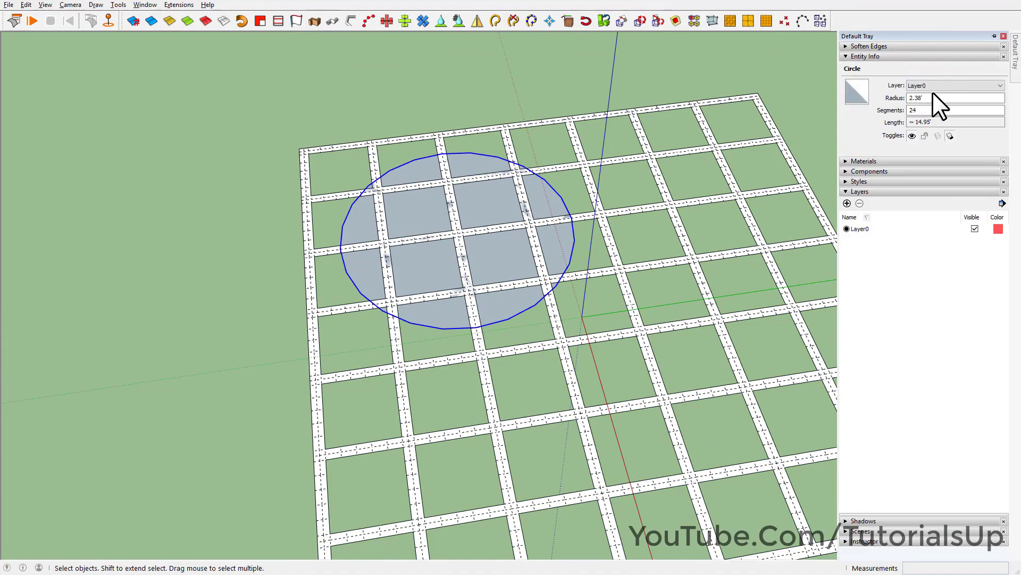
{"action": "double_click", "coordinate": [931, 110]}
{"action": "type", "text": "50"}
{"action": "key", "text": "Return"}
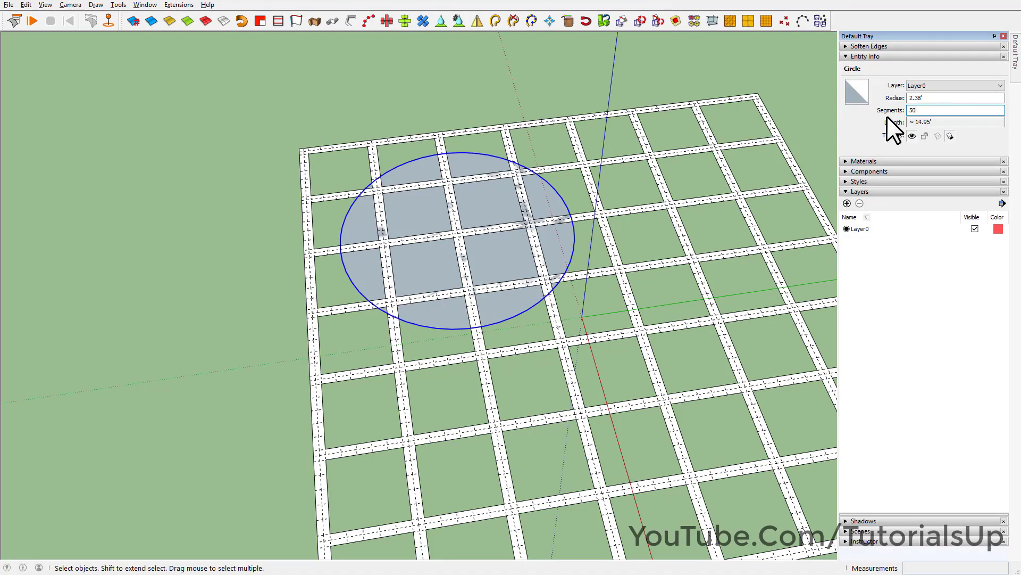
{"action": "middle_click_drag", "start_coordinate": [456, 262], "coordinate": [505, 269]}
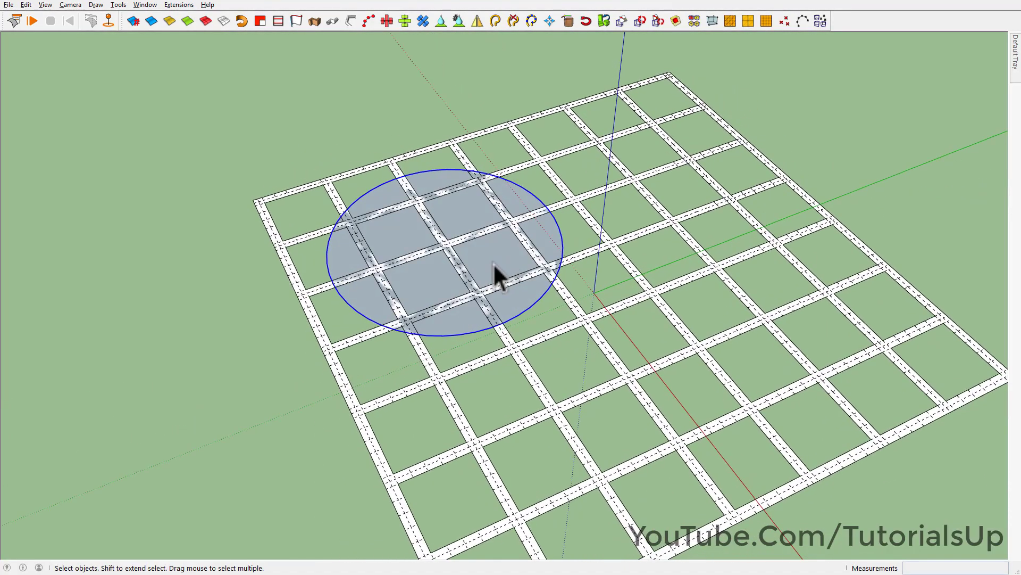
Step: Draw an upright circle and sweep it around the ground circle into a sphere
{"action": "key", "text": "c"}
{"action": "left_click", "coordinate": [444, 244]}
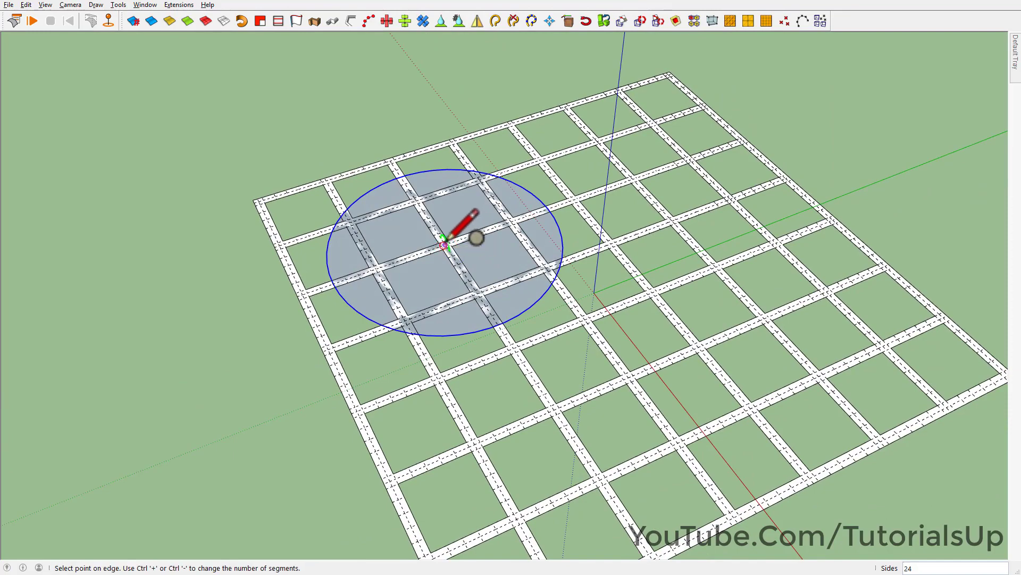
{"action": "scroll", "coordinate": [510, 301], "scroll_direction": "up", "scroll_amount": 3}
{"action": "scroll", "coordinate": [513, 326], "scroll_direction": "up", "scroll_amount": 3}
{"action": "left_click", "coordinate": [503, 346]}
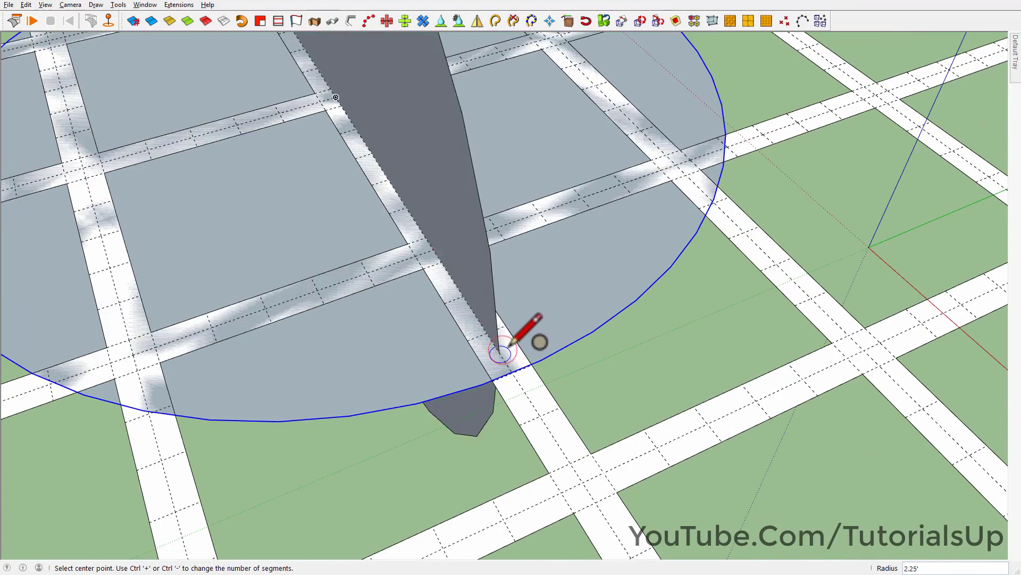
{"action": "scroll", "coordinate": [509, 345], "scroll_direction": "down", "scroll_amount": 2}
{"action": "key", "text": "space"}
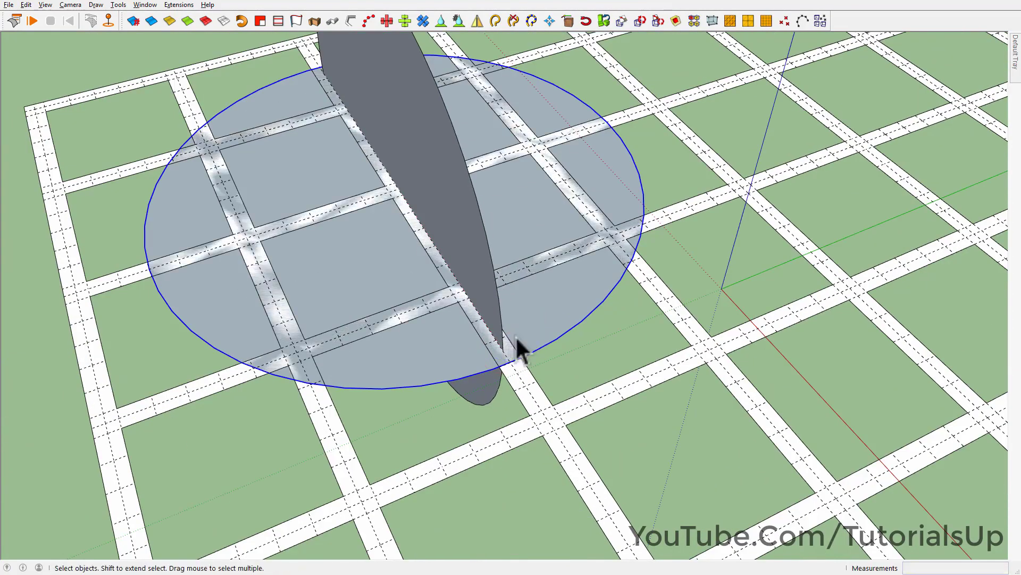
{"action": "middle_click_drag", "start_coordinate": [515, 336], "coordinate": [516, 320]}
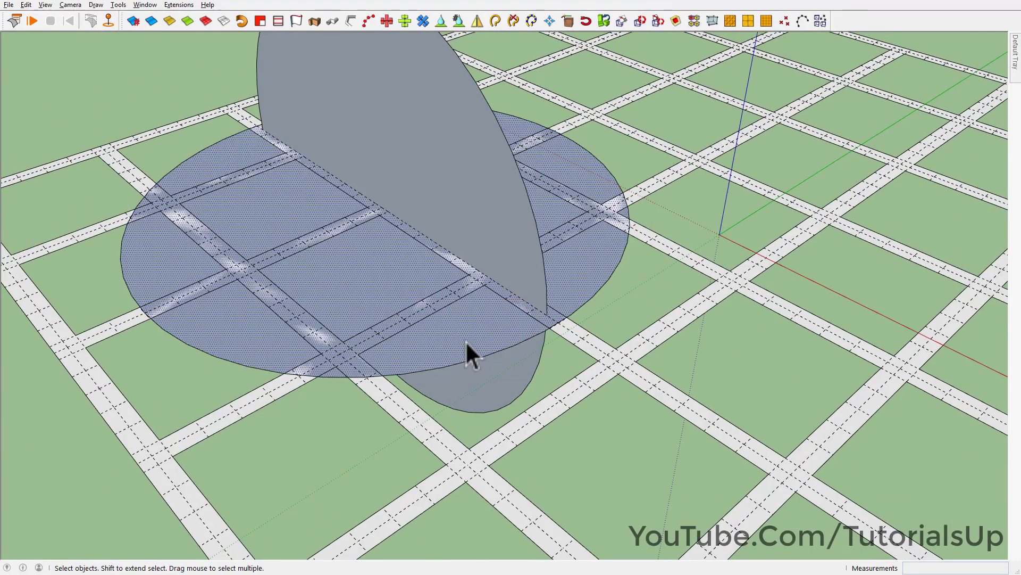
{"action": "key", "text": "p"}
{"action": "left_click", "coordinate": [528, 258]}
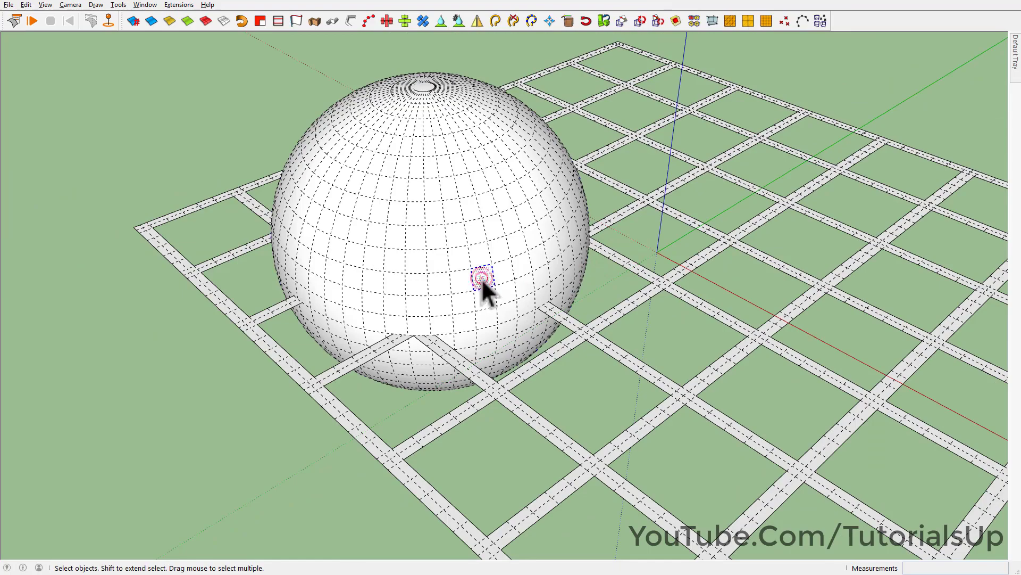
Step: Make the sphere a component and move it below the grid net
{"action": "triple_click", "coordinate": [480, 278]}
{"action": "right_click", "coordinate": [481, 277]}
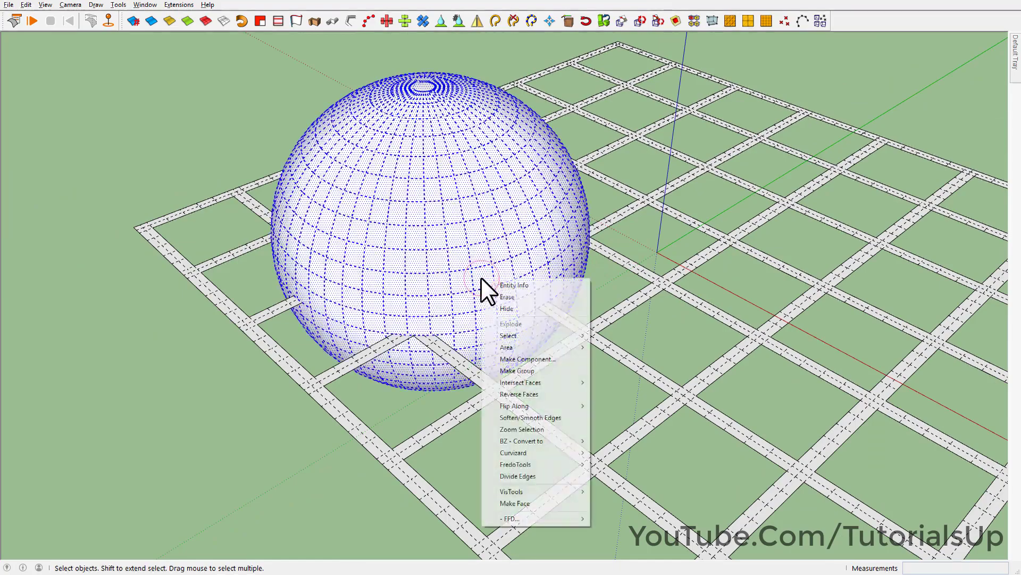
{"action": "left_click", "coordinate": [542, 360]}
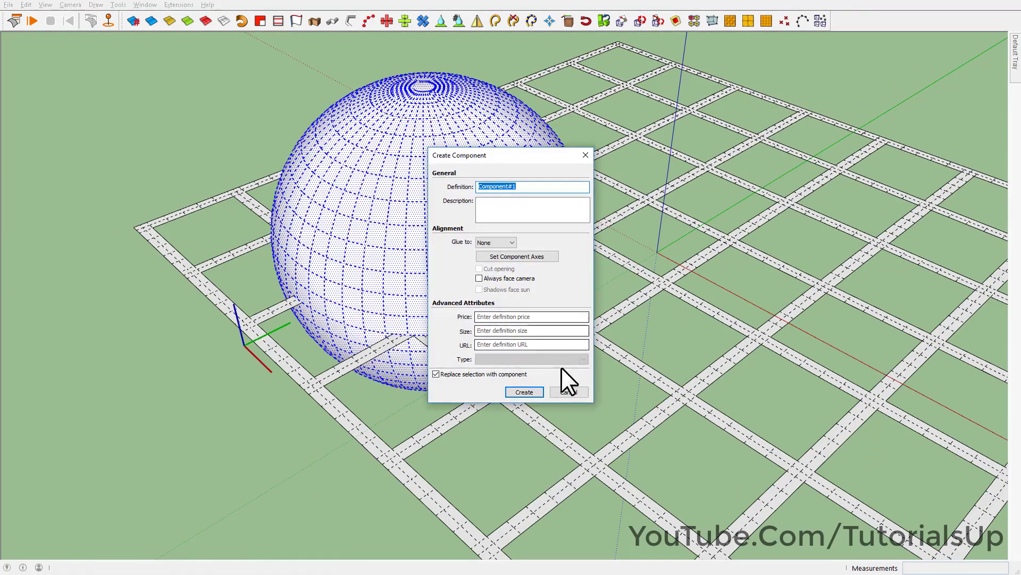
{"action": "left_click", "coordinate": [535, 391]}
{"action": "mouse_move", "coordinate": [467, 364]}
{"action": "middle_mouse_down"}
{"action": "mouse_move", "coordinate": [497, 239]}
{"action": "mouse_move", "coordinate": [435, 260]}
{"action": "middle_mouse_up"}
{"action": "key", "text": "m"}
{"action": "left_click", "coordinate": [406, 324]}
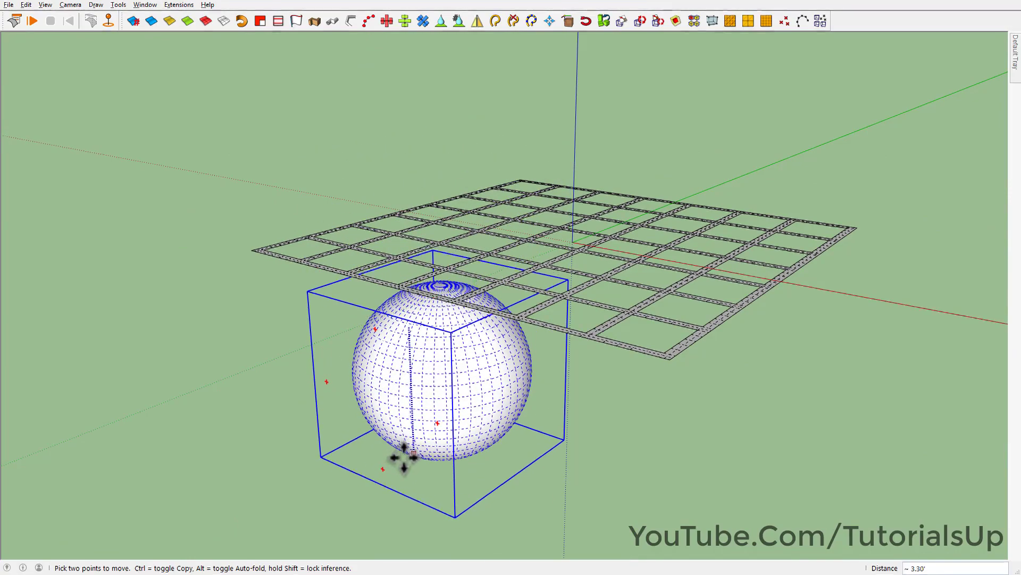
{"action": "left_click", "coordinate": [403, 441]}
Step: From a top-down view, copy the sphere beside the original
{"action": "mouse_move", "coordinate": [399, 356]}
{"action": "middle_mouse_down"}
{"action": "mouse_move", "coordinate": [342, 513]}
{"action": "mouse_move", "coordinate": [234, 445]}
{"action": "middle_mouse_up"}
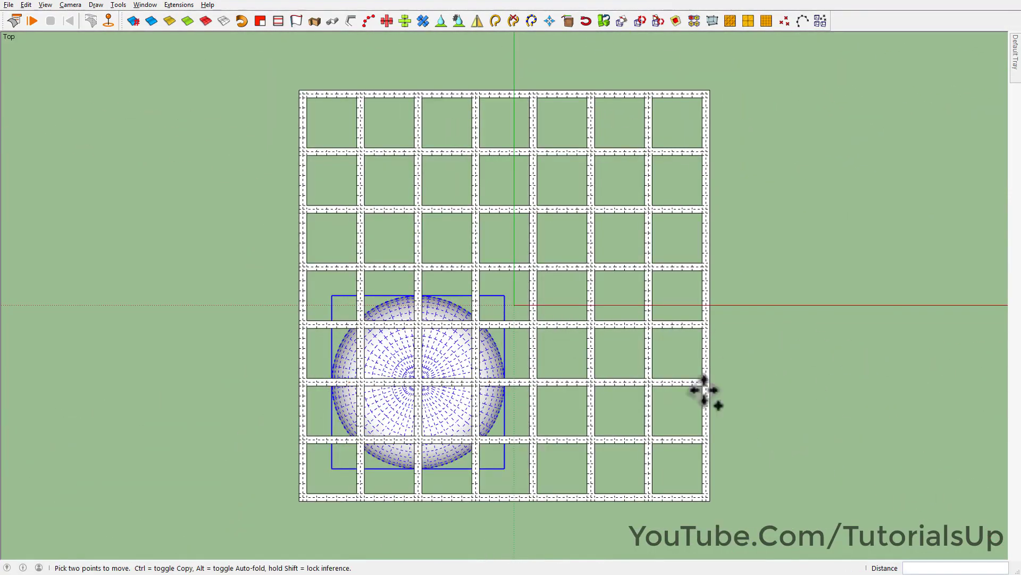
{"action": "scroll", "coordinate": [417, 384], "scroll_direction": "up", "scroll_amount": 1}
{"action": "scroll", "coordinate": [416, 378], "scroll_direction": "up", "scroll_amount": 3}
{"action": "left_click", "coordinate": [418, 371]}
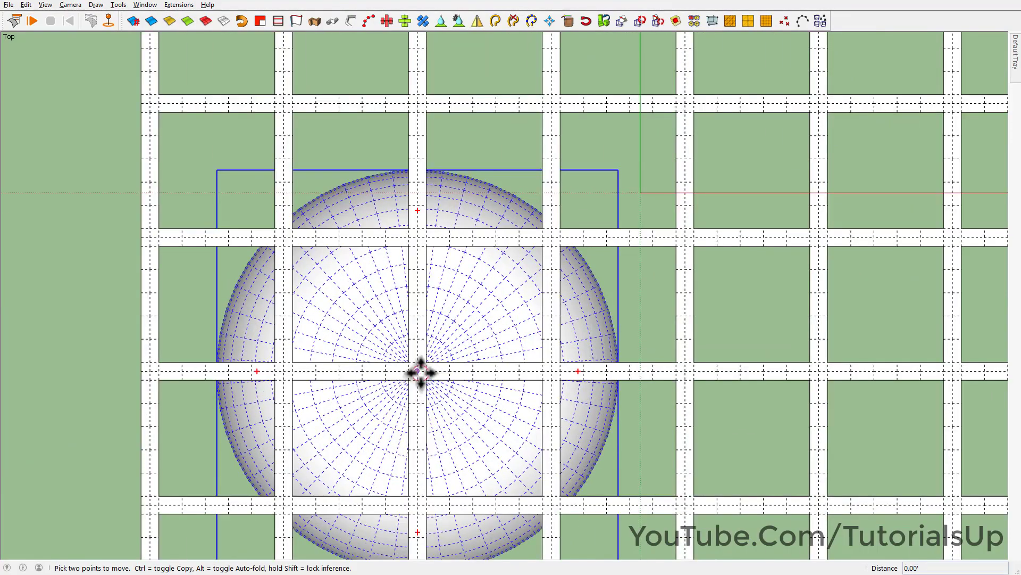
{"action": "scroll", "coordinate": [417, 371], "scroll_direction": "down", "scroll_amount": 6}
{"action": "scroll", "coordinate": [413, 342], "scroll_direction": "up", "scroll_amount": 4}
{"action": "scroll", "coordinate": [404, 263], "scroll_direction": "down", "scroll_amount": 2}
{"action": "key", "text": "ctrl"}
{"action": "scroll", "coordinate": [410, 238], "scroll_direction": "down", "scroll_amount": 2}
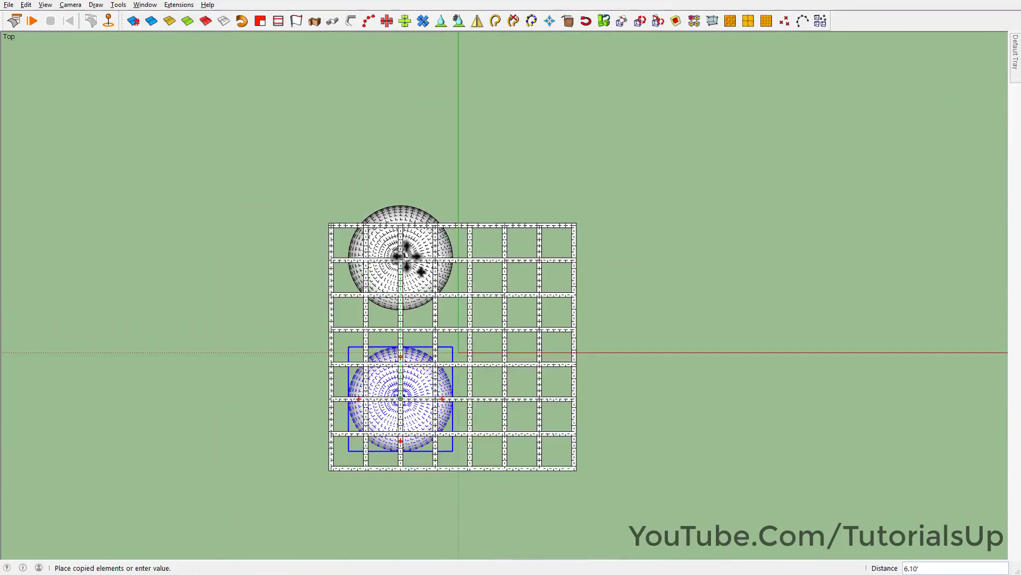
{"action": "scroll", "coordinate": [406, 269], "scroll_direction": "up", "scroll_amount": 4}
{"action": "left_click", "coordinate": [396, 326]}
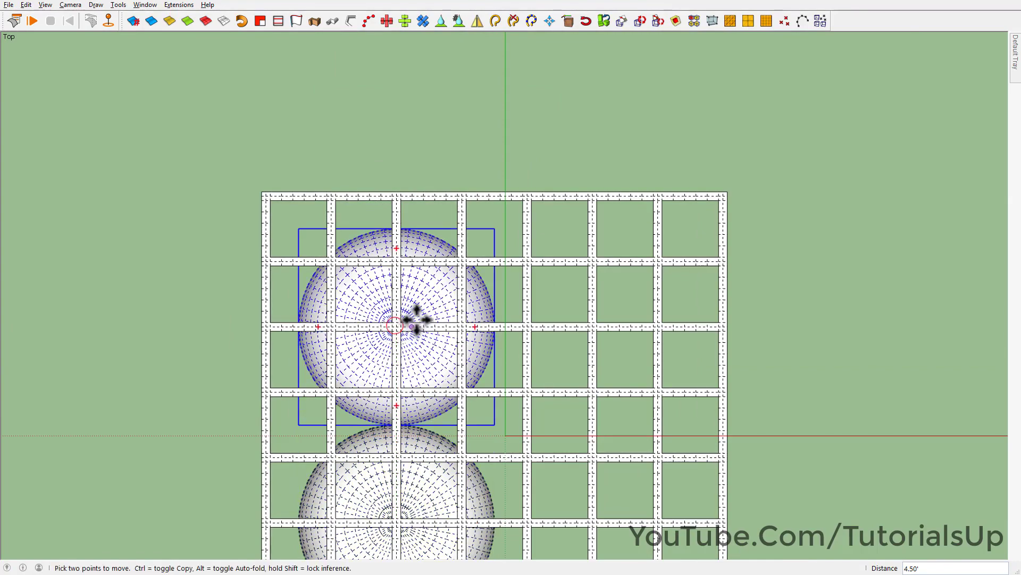
Step: Copy both spheres to the right to form a 2-by-2 square
{"action": "key", "text": "space"}
{"action": "left_click", "coordinate": [432, 443], "text": "shift"}
{"action": "key", "text": "m"}
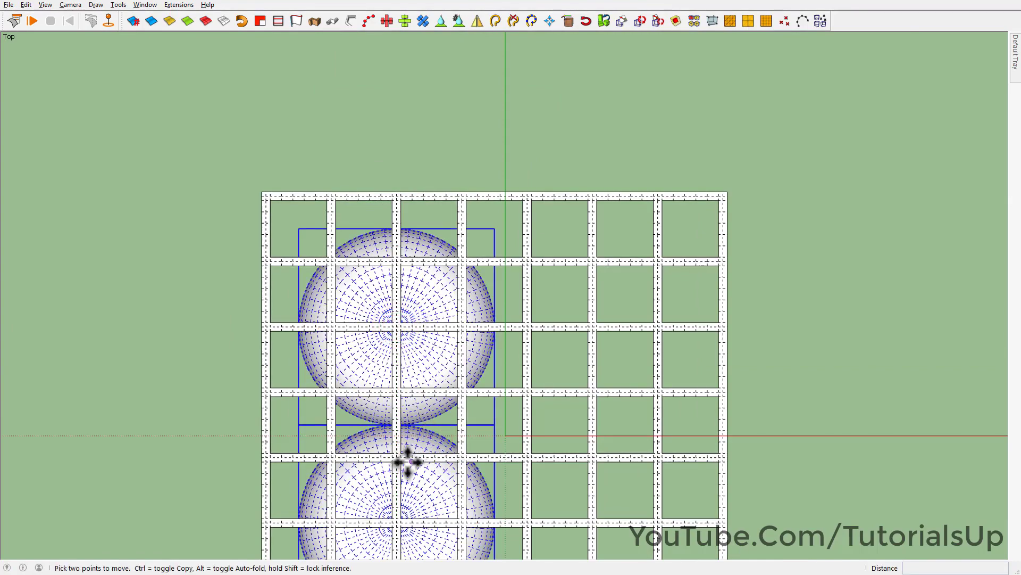
{"action": "scroll", "coordinate": [400, 392], "scroll_direction": "up", "scroll_amount": 2}
{"action": "scroll", "coordinate": [401, 440], "scroll_direction": "up", "scroll_amount": 1}
{"action": "left_click", "coordinate": [396, 446]}
{"action": "key", "text": "ctrl"}
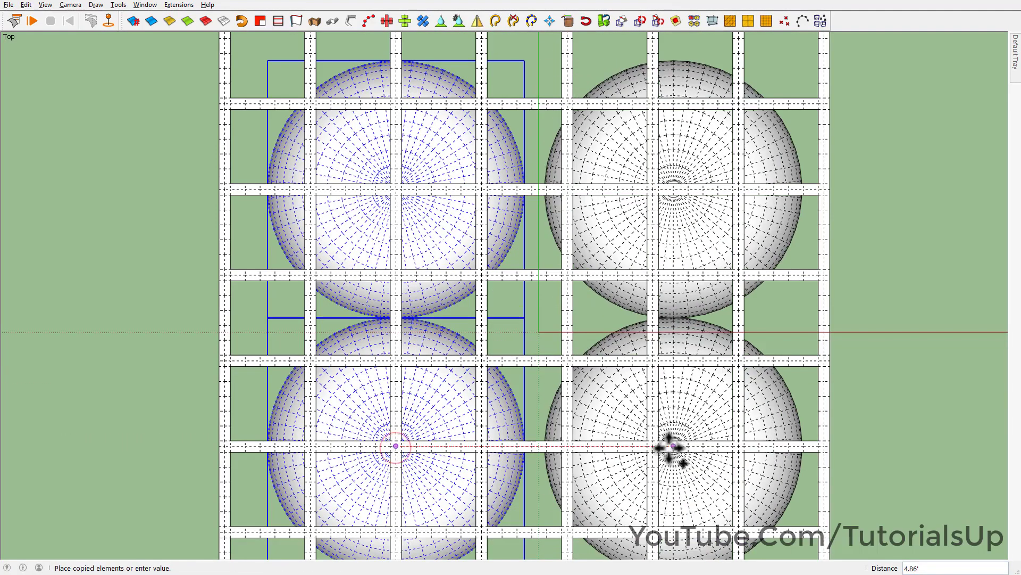
{"action": "left_click", "coordinate": [654, 445]}
{"action": "scroll", "coordinate": [529, 324], "scroll_direction": "down", "scroll_amount": 3}
{"action": "mouse_move", "coordinate": [530, 324]}
{"action": "middle_mouse_down"}
{"action": "mouse_move", "coordinate": [456, 218]}
{"action": "mouse_move", "coordinate": [629, 178]}
{"action": "mouse_move", "coordinate": [714, 267]}
{"action": "middle_mouse_up"}
{"action": "key", "text": "space"}
Step: Shrink the front sphere to 0.55 scale and scale the left sphere down
{"action": "left_click", "coordinate": [497, 346]}
{"action": "middle_click_drag", "start_coordinate": [497, 346], "coordinate": [604, 267]}
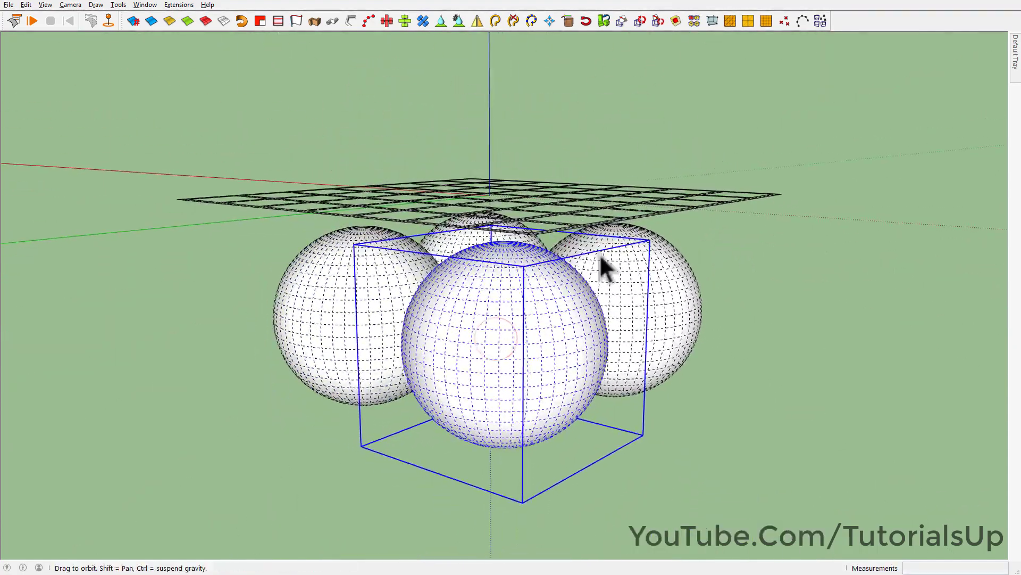
{"action": "key", "text": "s"}
{"action": "left_click_drag", "start_coordinate": [644, 435], "coordinate": [588, 397]}
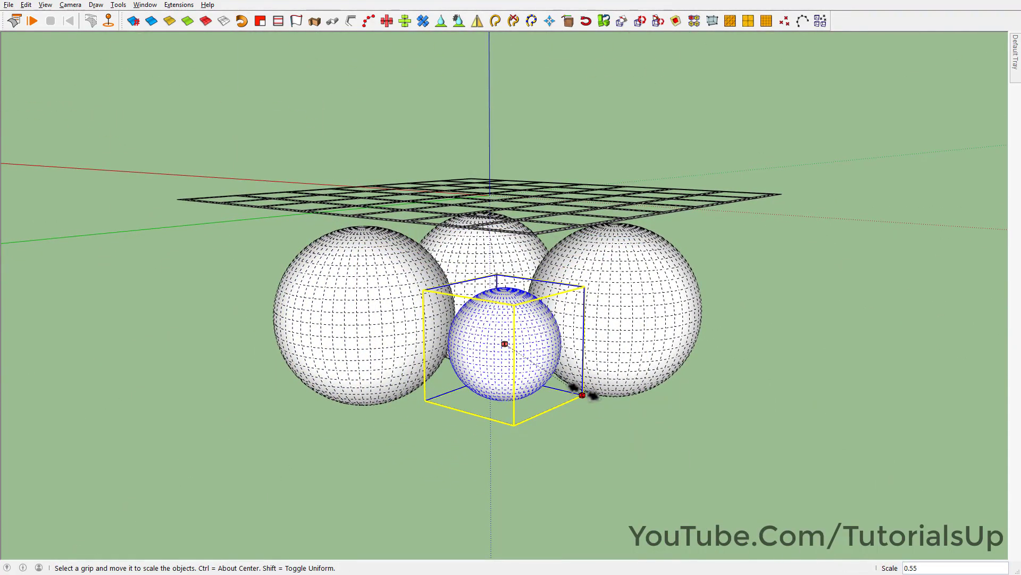
{"action": "key", "text": "space"}
{"action": "left_click", "coordinate": [359, 356]}
{"action": "key", "text": "s"}
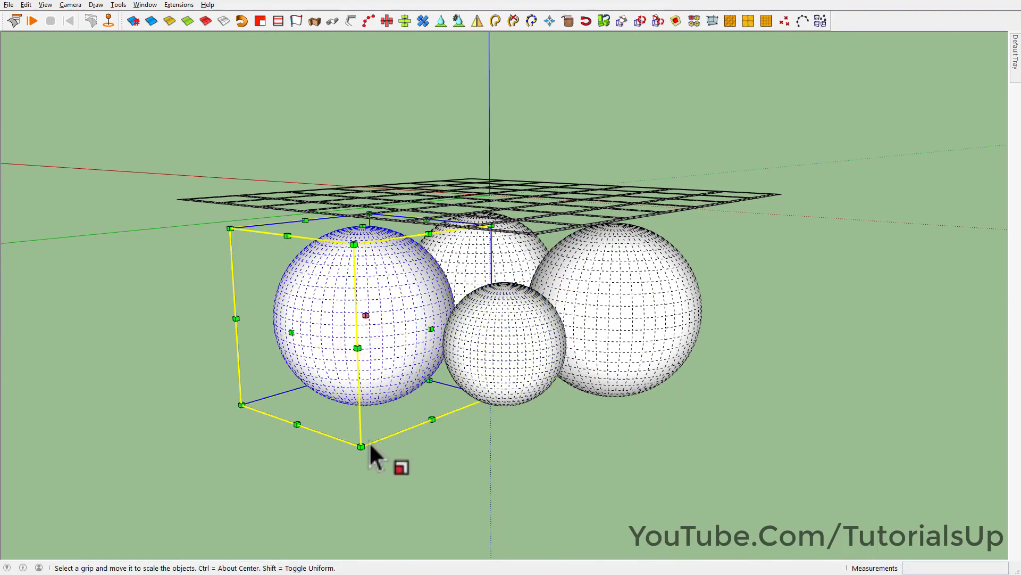
{"action": "left_click_drag", "start_coordinate": [361, 446], "coordinate": [365, 417]}
{"action": "mouse_move", "coordinate": [365, 418]}
{"action": "middle_mouse_down"}
{"action": "mouse_move", "coordinate": [122, 318]}
{"action": "mouse_move", "coordinate": [554, 341]}
{"action": "middle_mouse_up"}
Step: Rescale the front sphere again, then clear the selection
{"action": "left_click", "coordinate": [553, 341]}
{"action": "key", "text": "s"}
{"action": "left_click_drag", "start_coordinate": [732, 462], "coordinate": [693, 424]}
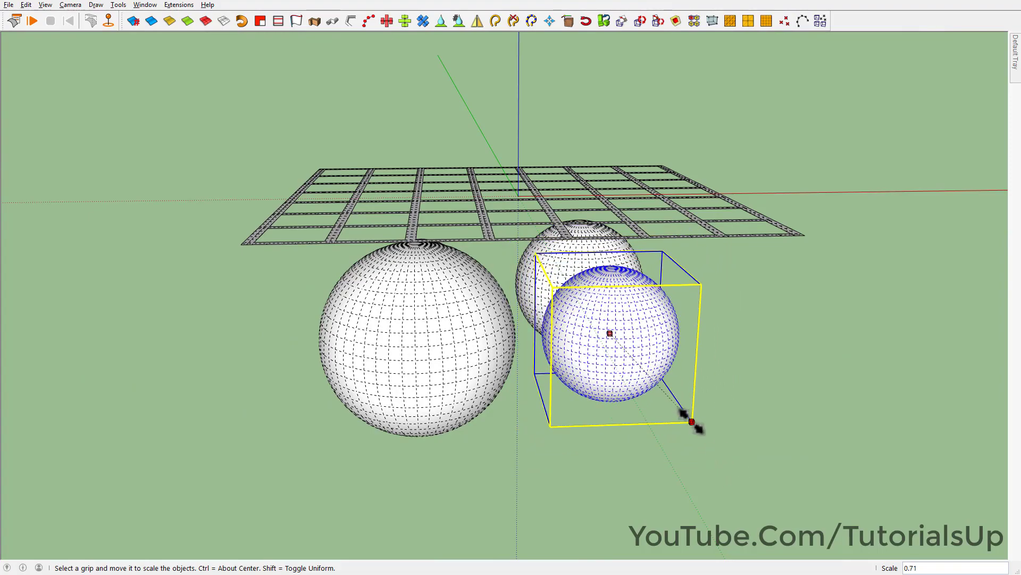
{"action": "mouse_move", "coordinate": [693, 424]}
{"action": "middle_mouse_down"}
{"action": "mouse_move", "coordinate": [736, 346]}
{"action": "mouse_move", "coordinate": [365, 438]}
{"action": "mouse_move", "coordinate": [765, 425]}
{"action": "mouse_move", "coordinate": [613, 305]}
{"action": "mouse_move", "coordinate": [597, 334]}
{"action": "mouse_move", "coordinate": [634, 173]}
{"action": "middle_mouse_up"}
{"action": "key", "text": "space"}
{"action": "left_click", "coordinate": [765, 424]}
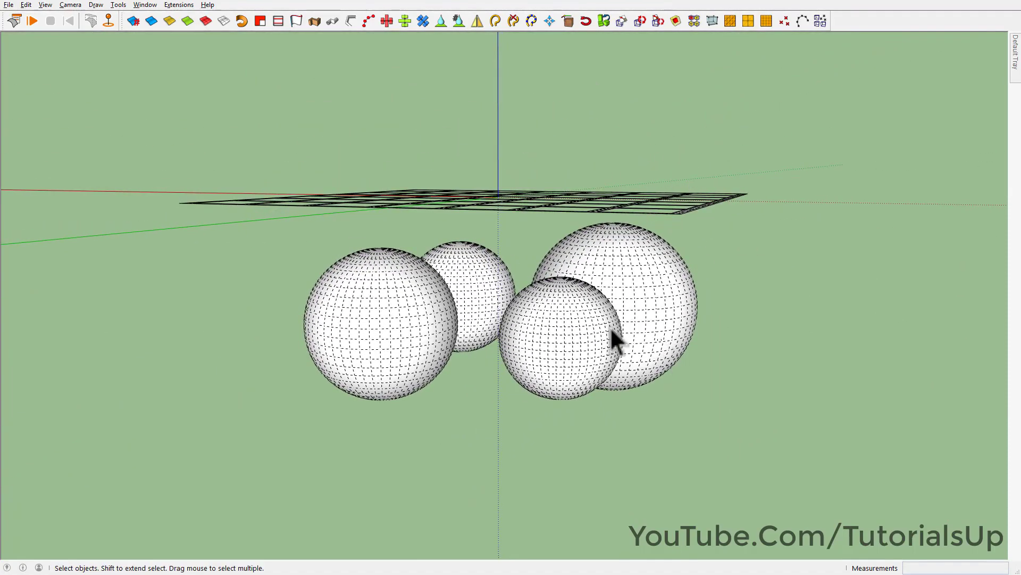
Step: Group all four spheres and make the group a ClothWorks collider
{"action": "key", "text": "ctrl+a"}
{"action": "right_click", "coordinate": [399, 292]}
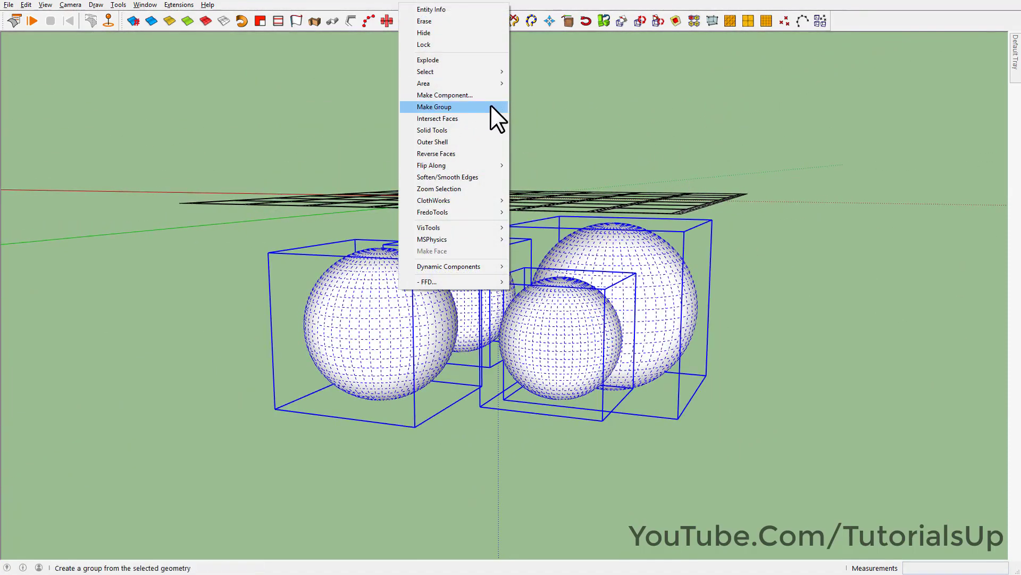
{"action": "left_click", "coordinate": [490, 106]}
{"action": "right_click", "coordinate": [401, 293]}
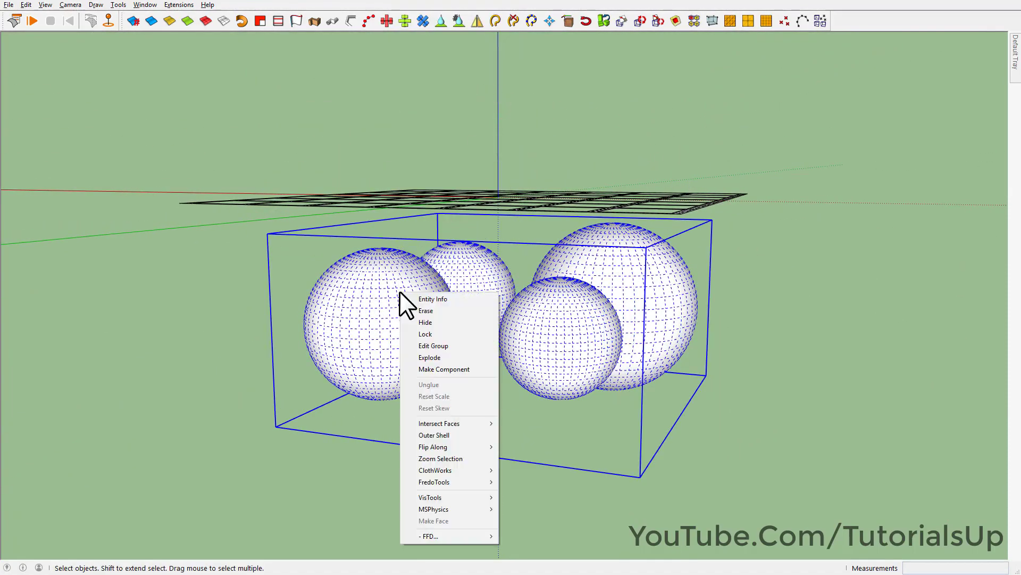
{"action": "mouse_move", "coordinate": [435, 470]}
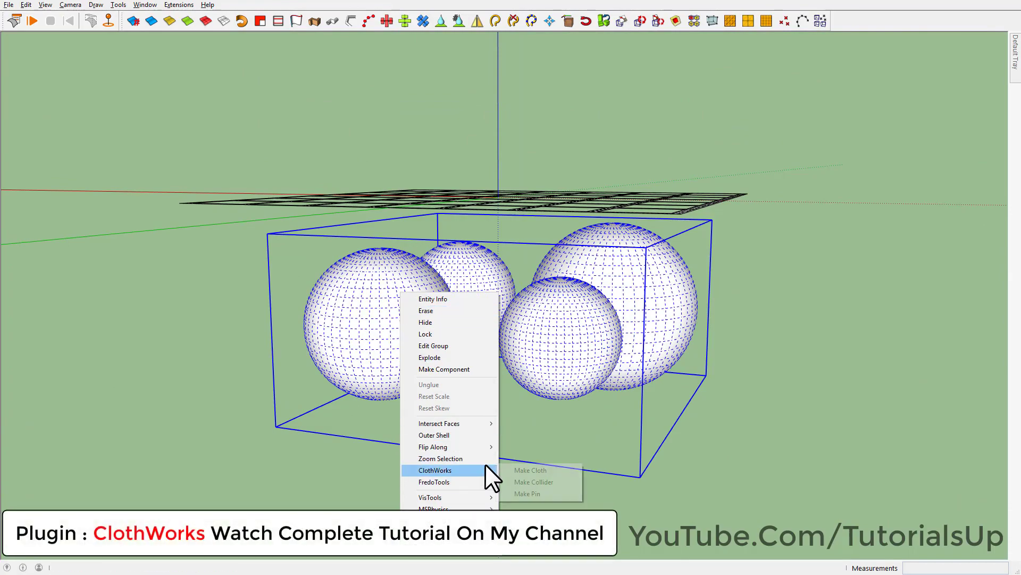
{"action": "left_click", "coordinate": [548, 481]}
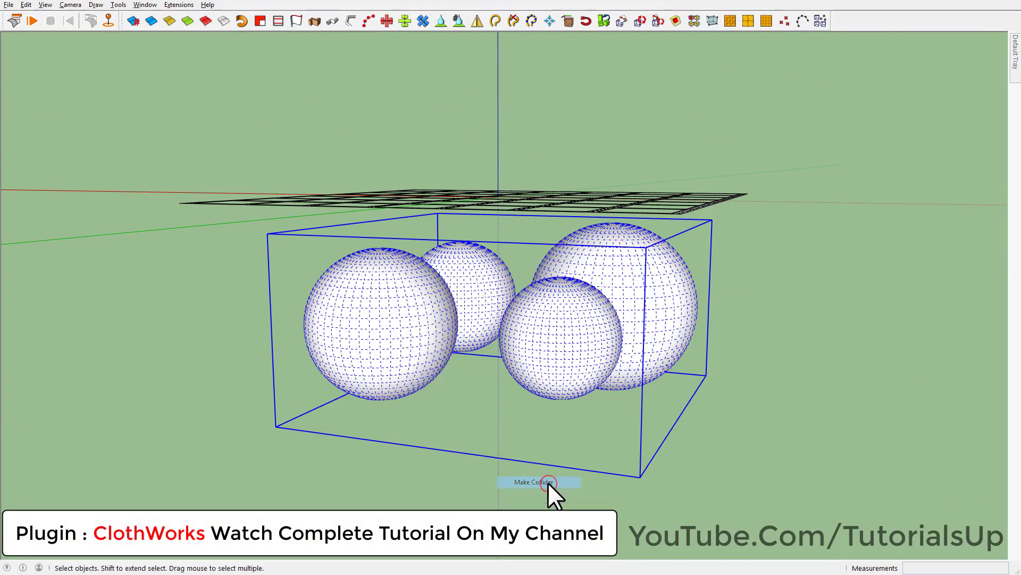
Step: Make the grid net a ClothWorks cloth and run the simulation to drape it
{"action": "left_click", "coordinate": [333, 219]}
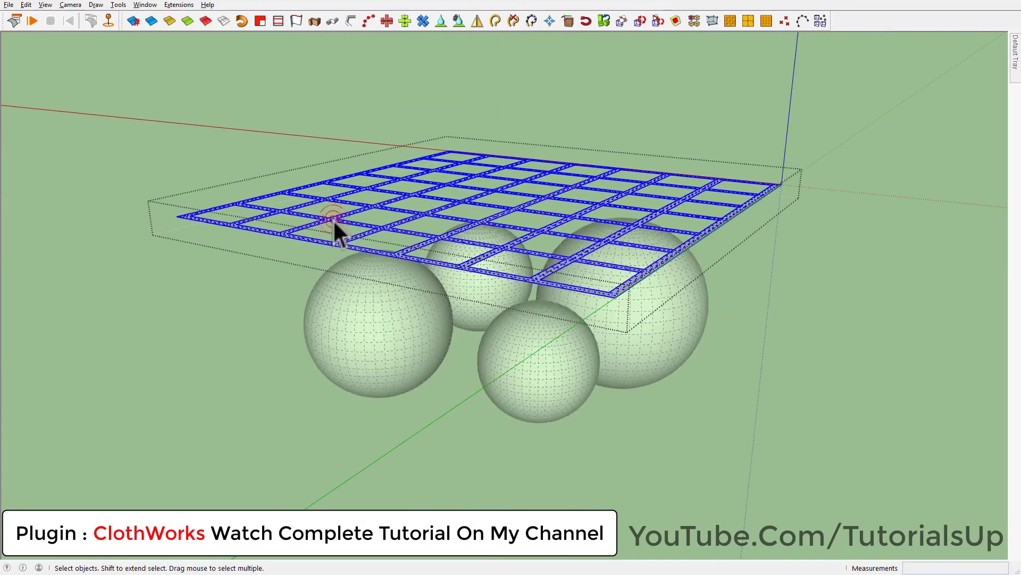
{"action": "right_click", "coordinate": [334, 221]}
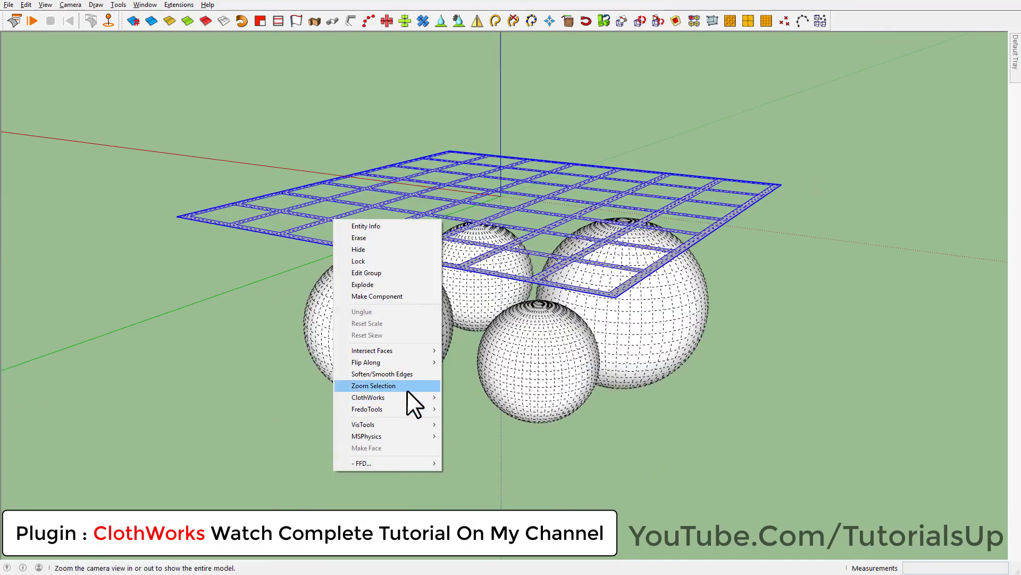
{"action": "mouse_move", "coordinate": [375, 397]}
{"action": "left_click", "coordinate": [510, 399]}
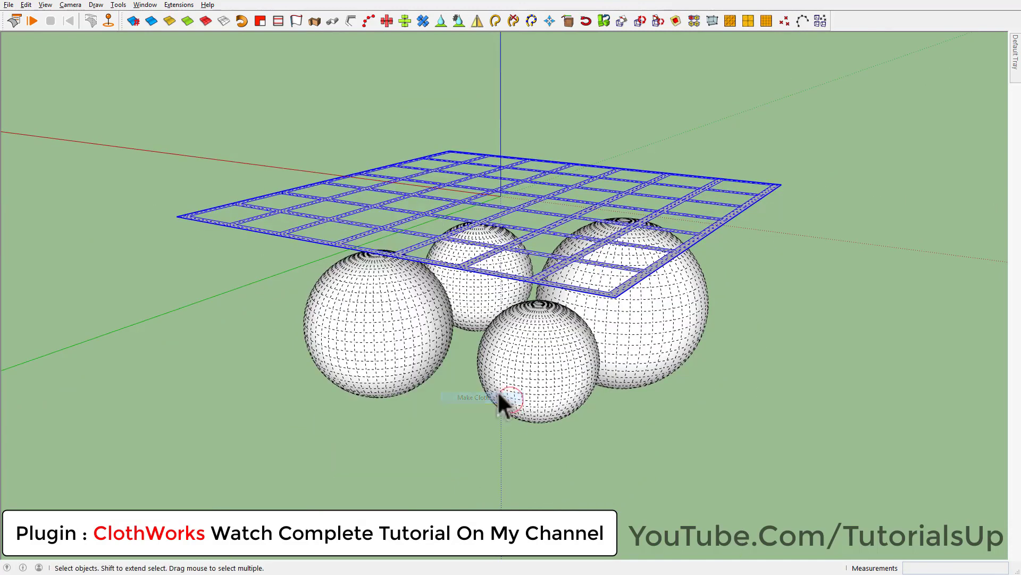
{"action": "left_click", "coordinate": [32, 21]}
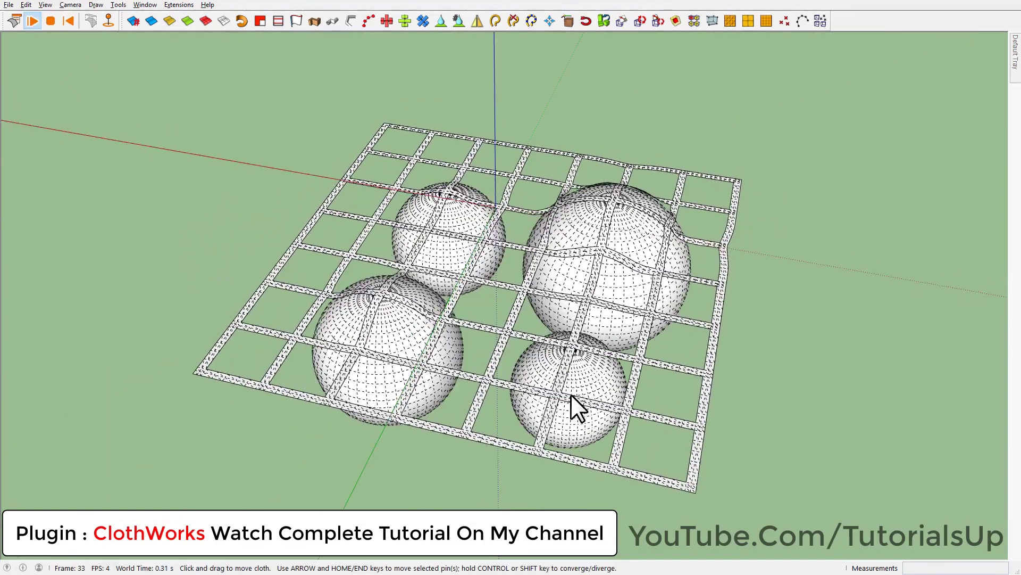
{"action": "mouse_move", "coordinate": [570, 394]}
{"action": "middle_mouse_down"}
{"action": "mouse_move", "coordinate": [554, 342]}
{"action": "mouse_move", "coordinate": [734, 286]}
{"action": "middle_mouse_up"}
{"action": "left_click_drag", "start_coordinate": [600, 414], "coordinate": [417, 303]}
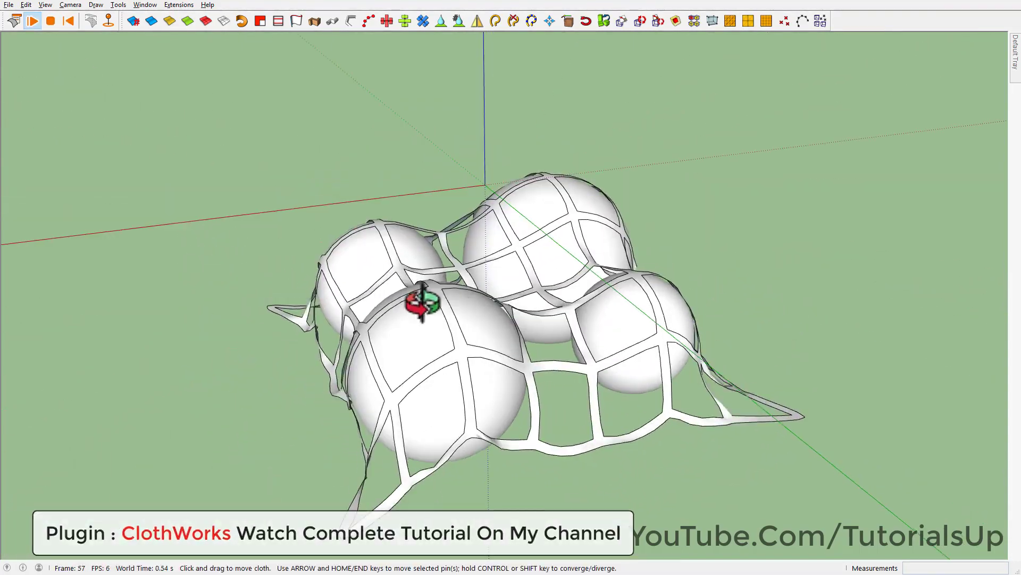
Step: Reset the cloth flat and show the grid's ClothWorks Cloth object settings
{"action": "left_click", "coordinate": [66, 20]}
{"action": "left_click", "coordinate": [289, 245]}
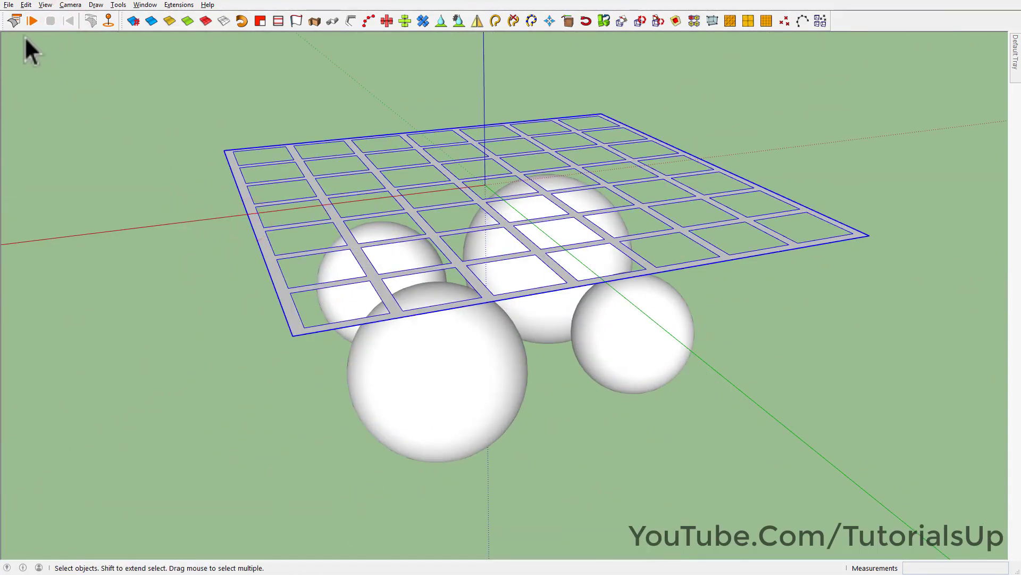
{"action": "left_click", "coordinate": [15, 21]}
{"action": "mouse_move", "coordinate": [142, 307]}
{"action": "middle_mouse_down"}
{"action": "mouse_move", "coordinate": [381, 342]}
{"action": "mouse_move", "coordinate": [563, 290]}
{"action": "middle_mouse_up"}
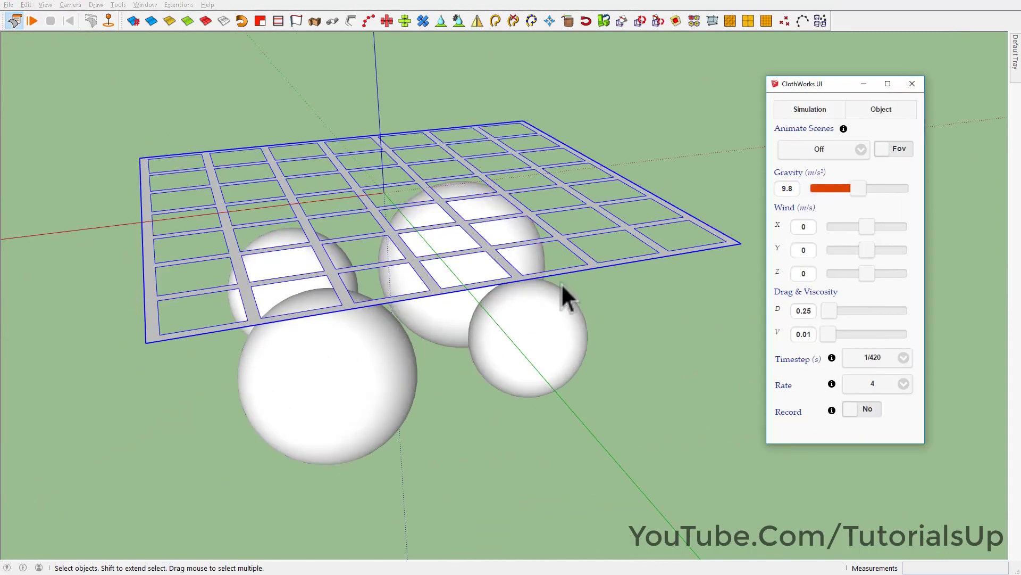
{"action": "middle_click_drag", "start_coordinate": [453, 280], "coordinate": [752, 155]}
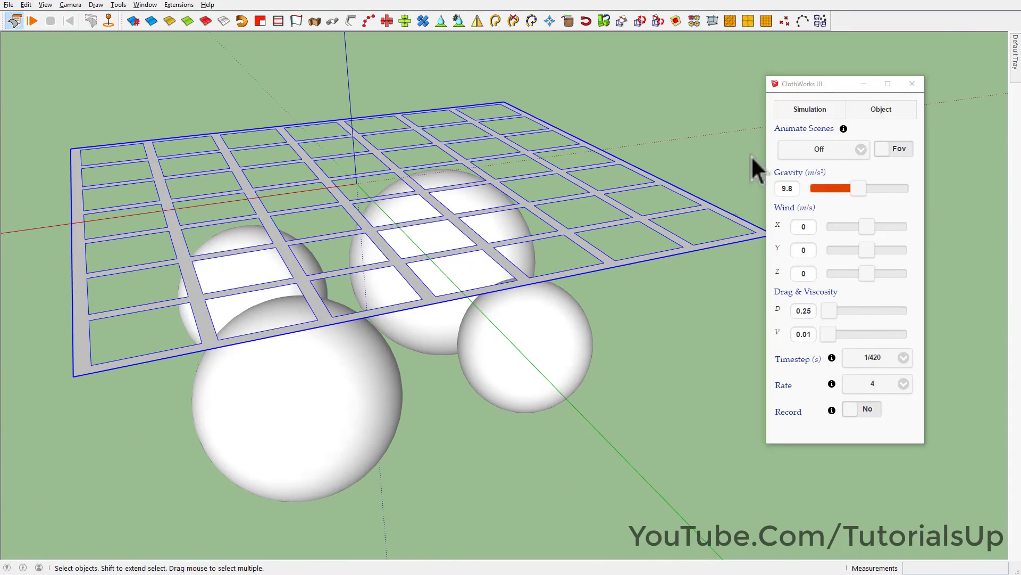
{"action": "left_click", "coordinate": [872, 110]}
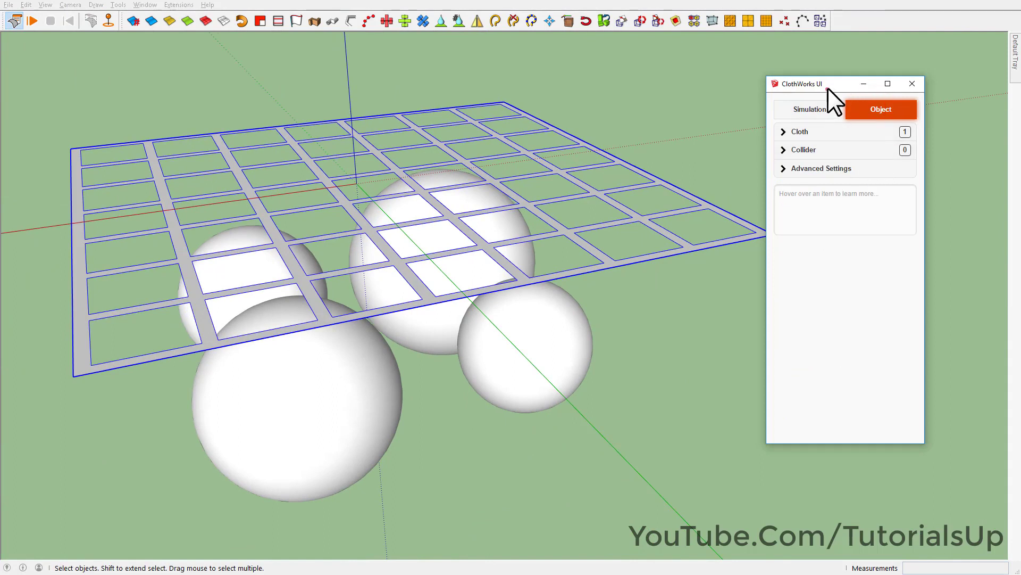
{"action": "left_click_drag", "start_coordinate": [827, 88], "coordinate": [882, 53]}
{"action": "left_click", "coordinate": [846, 96]}
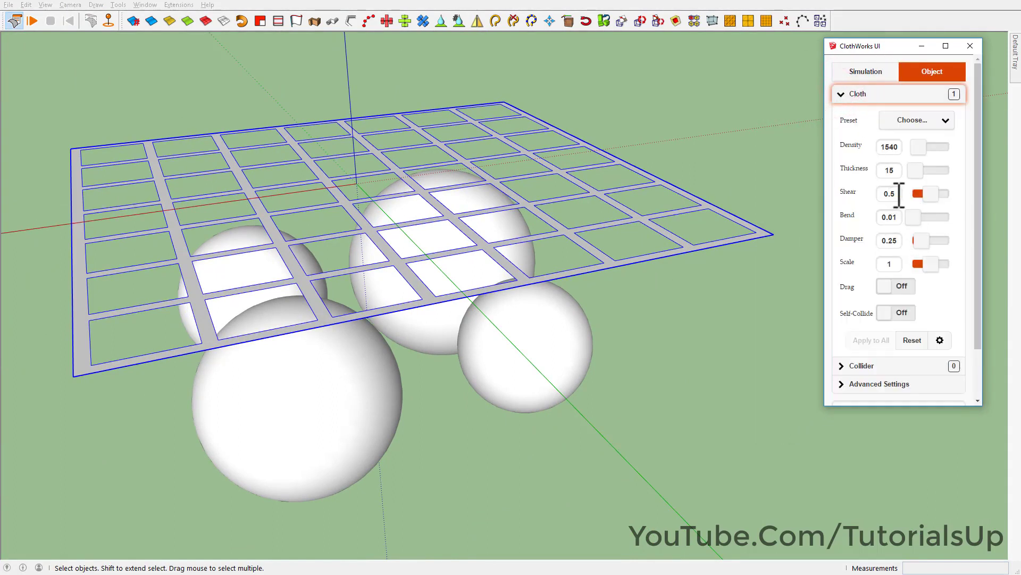
Step: Set the cloth Shear and Bend values to 0.4
{"action": "double_click", "coordinate": [900, 194]}
{"action": "type", "text": "0.4"}
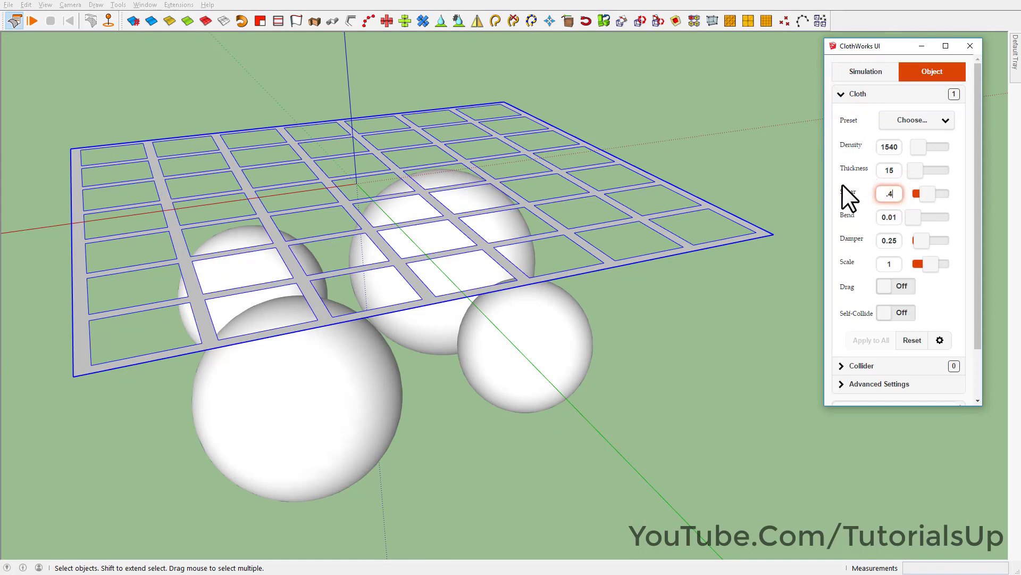
{"action": "double_click", "coordinate": [875, 215]}
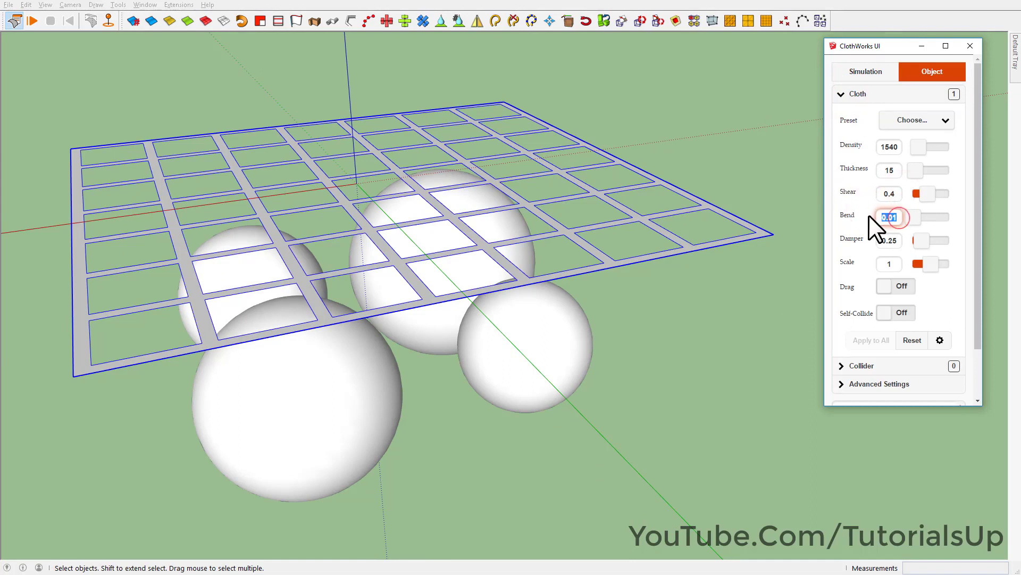
{"action": "type", "text": ".4"}
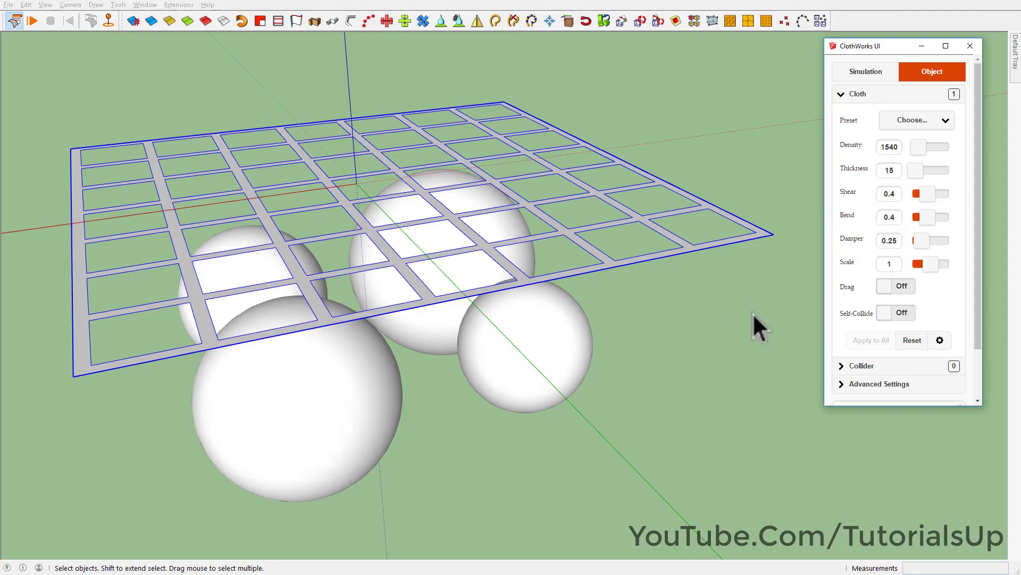
{"action": "middle_click_drag", "start_coordinate": [540, 303], "coordinate": [553, 304]}
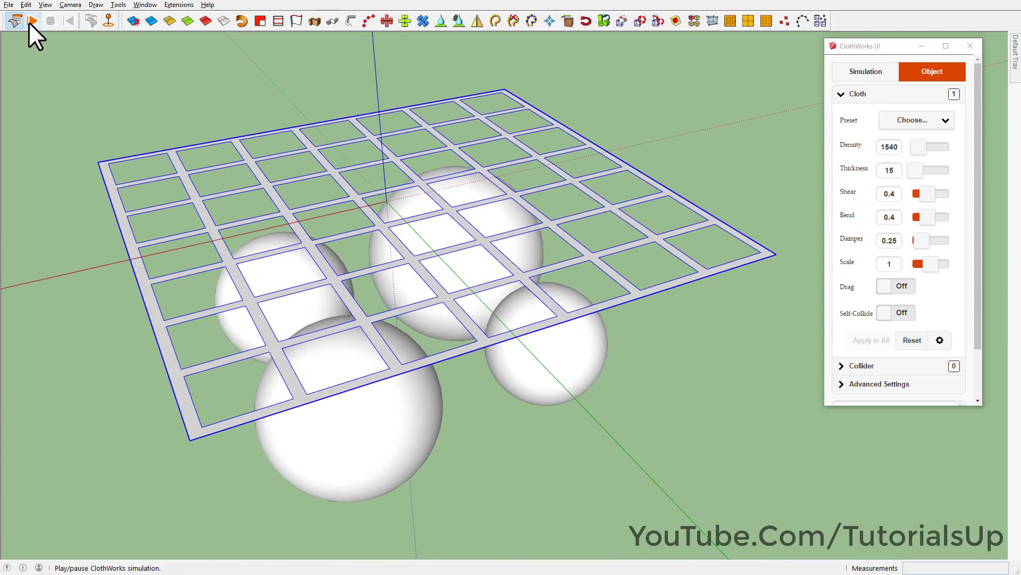
Step: Run the ClothWorks simulation and watch the net drape over the spheres
{"action": "left_click", "coordinate": [31, 21]}
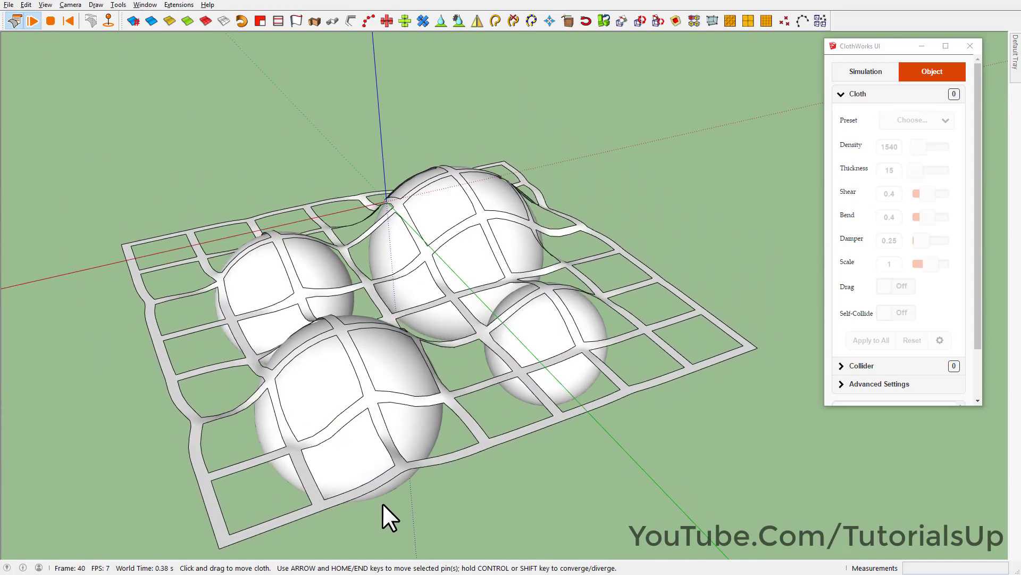
{"action": "mouse_move", "coordinate": [377, 494]}
{"action": "middle_mouse_down"}
{"action": "mouse_move", "coordinate": [376, 433]}
{"action": "mouse_move", "coordinate": [159, 404]}
{"action": "middle_mouse_up"}
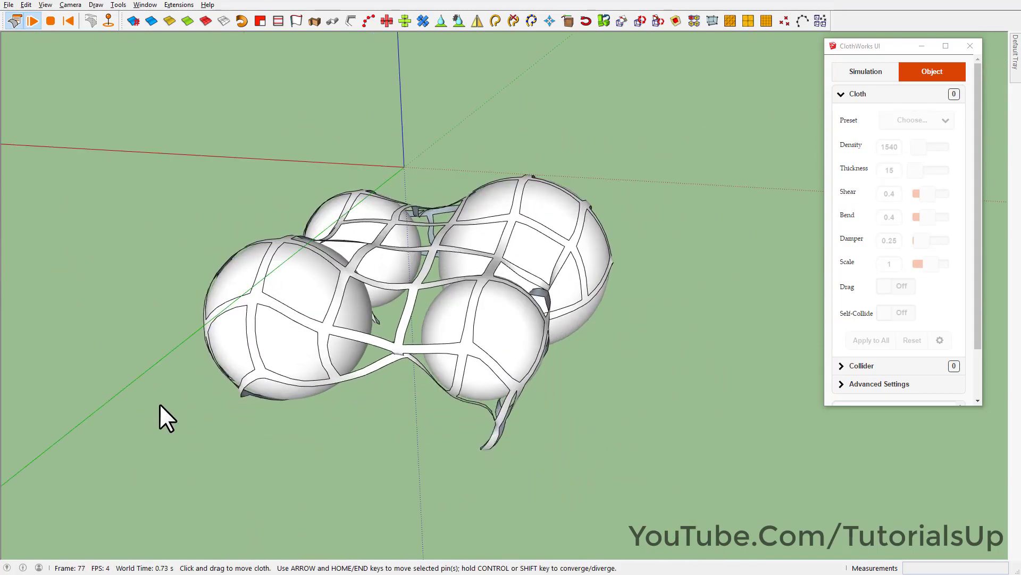
Step: Reset the net flat, turn on Self-Collide, and set simulation viscosity to 0.3
{"action": "left_click", "coordinate": [68, 22]}
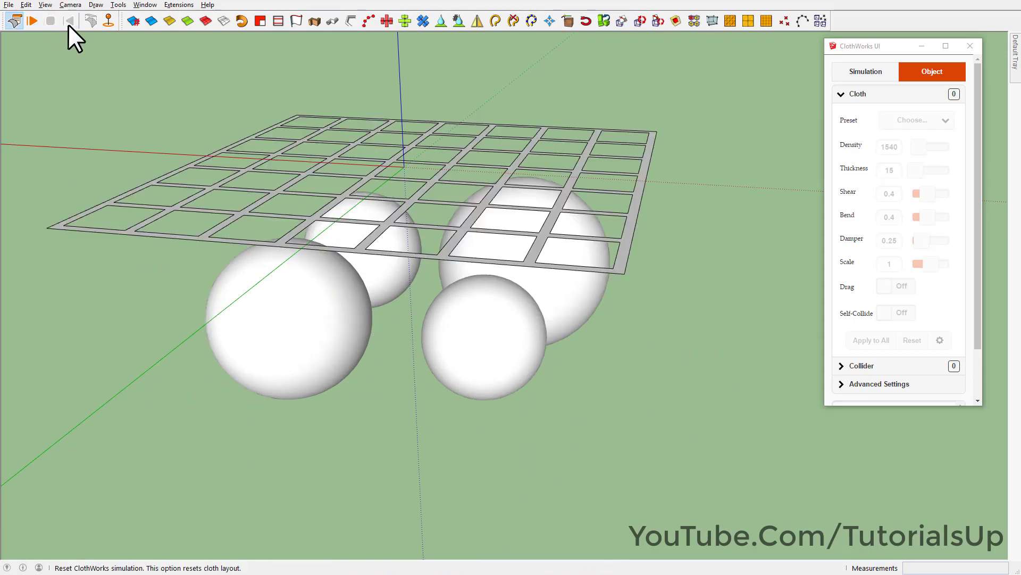
{"action": "left_click", "coordinate": [558, 312]}
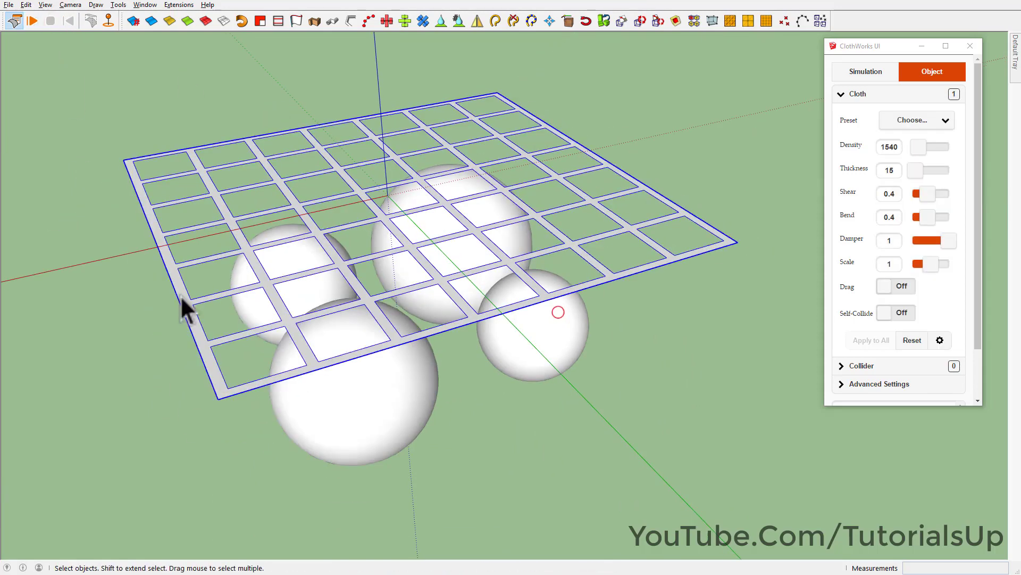
{"action": "left_click", "coordinate": [888, 316]}
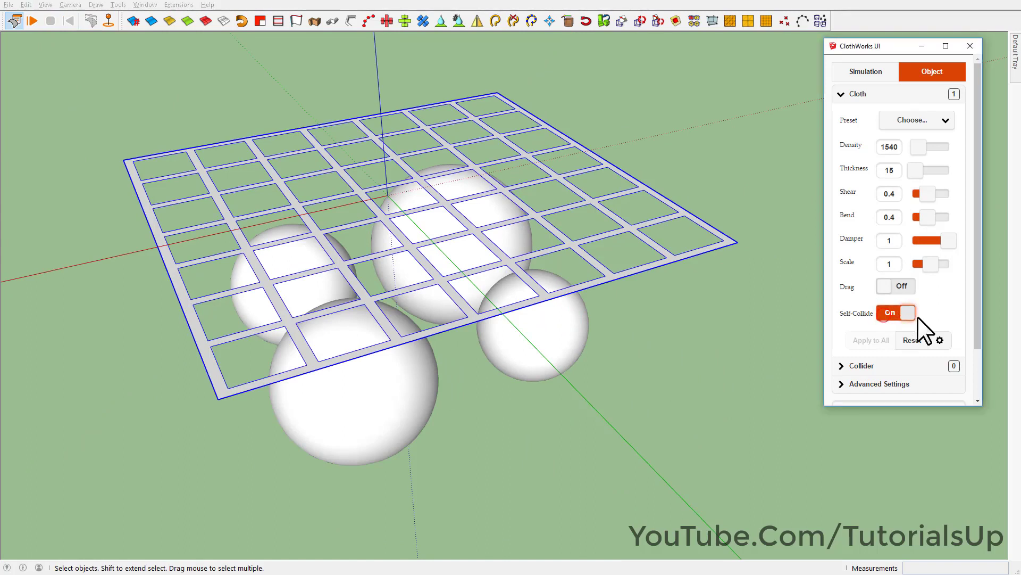
{"action": "left_click", "coordinate": [869, 79]}
{"action": "left_click_drag", "start_coordinate": [887, 298], "coordinate": [909, 297]}
{"action": "left_click", "coordinate": [883, 309]}
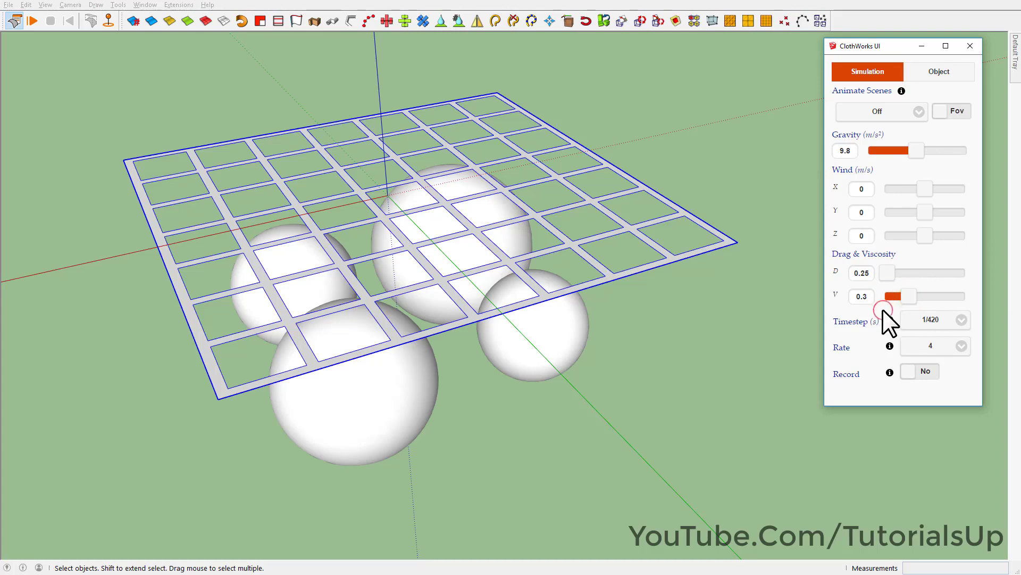
{"action": "left_click", "coordinate": [31, 21]}
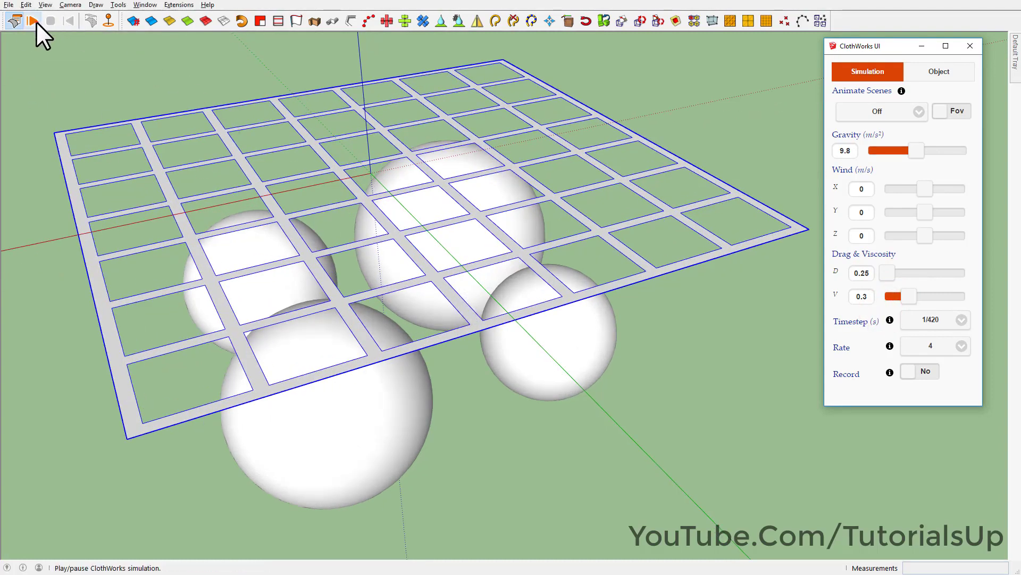
Step: Run the simulation, lower viscosity to 0 mid-run, and stop once the net drapes snugly
{"action": "left_click", "coordinate": [36, 21]}
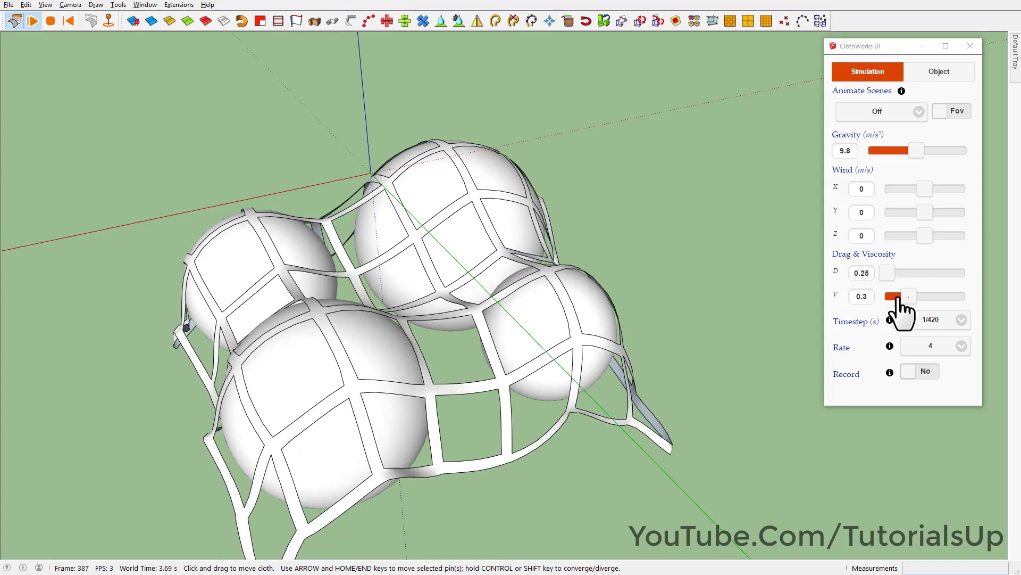
{"action": "left_click_drag", "start_coordinate": [899, 297], "coordinate": [868, 310]}
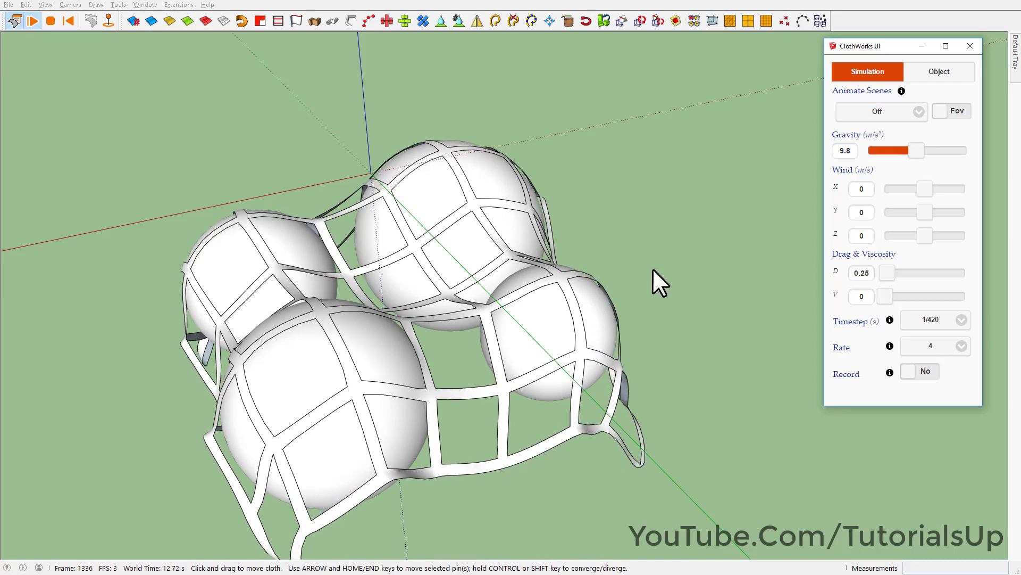
{"action": "middle_click_drag", "start_coordinate": [388, 302], "coordinate": [354, 300]}
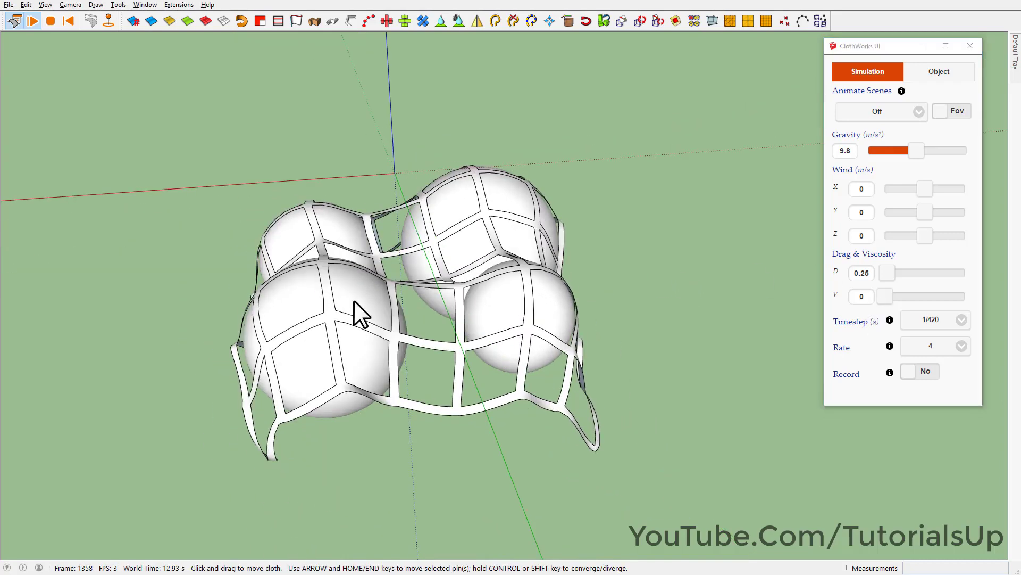
{"action": "mouse_move", "coordinate": [347, 354]}
{"action": "middle_mouse_down"}
{"action": "mouse_move", "coordinate": [575, 352]}
{"action": "mouse_move", "coordinate": [664, 372]}
{"action": "mouse_move", "coordinate": [635, 389]}
{"action": "middle_mouse_up"}
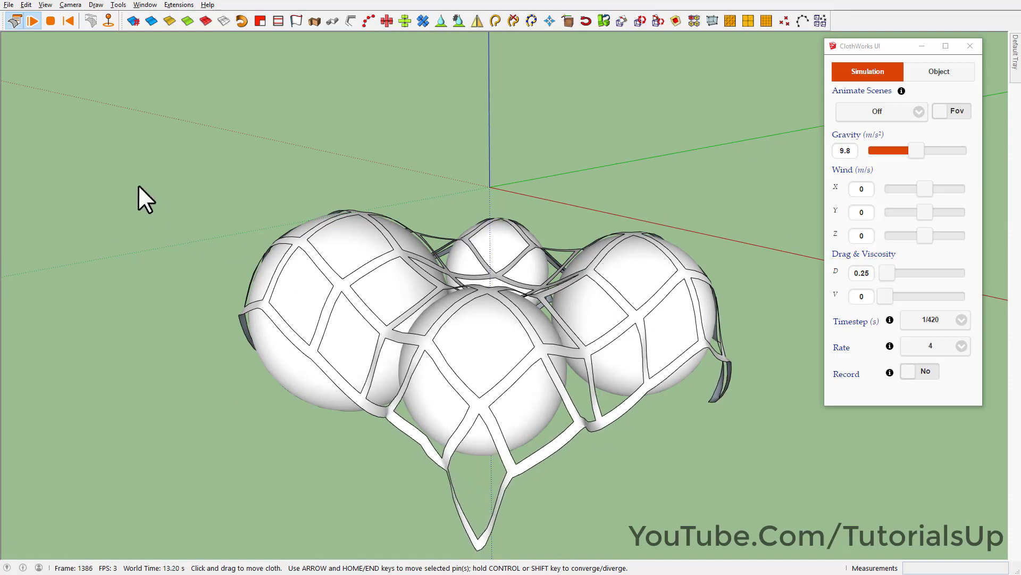
{"action": "left_click", "coordinate": [46, 21]}
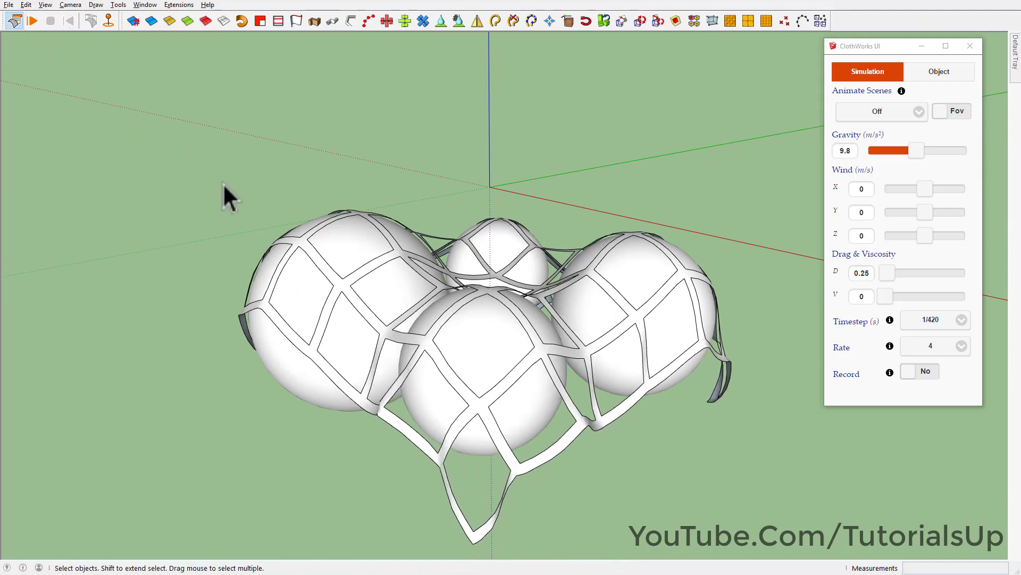
{"action": "mouse_move", "coordinate": [420, 374]}
{"action": "middle_mouse_down"}
{"action": "mouse_move", "coordinate": [588, 392]}
{"action": "mouse_move", "coordinate": [463, 370]}
{"action": "mouse_move", "coordinate": [670, 349]}
{"action": "mouse_move", "coordinate": [646, 354]}
{"action": "mouse_move", "coordinate": [528, 303]}
{"action": "mouse_move", "coordinate": [467, 292]}
{"action": "middle_mouse_up"}
Step: Enable and dock the Fredo6 Joint Push Pull toolbar and activate its Thicken tool
{"action": "scroll", "coordinate": [437, 308], "scroll_direction": "up", "scroll_amount": 5}
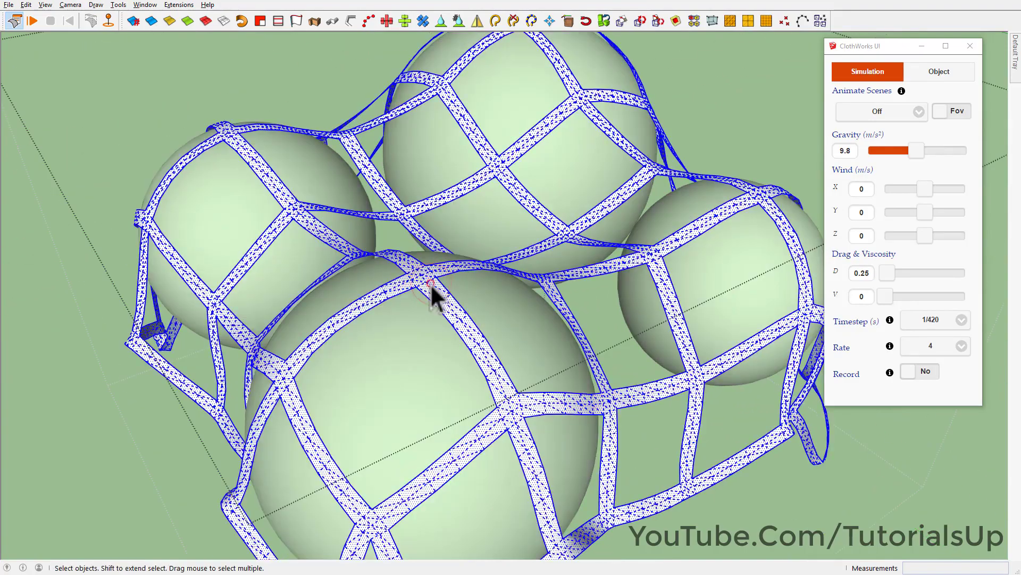
{"action": "scroll", "coordinate": [414, 283], "scroll_direction": "down", "scroll_amount": 5}
{"action": "mouse_move", "coordinate": [388, 202]}
{"action": "middle_mouse_down"}
{"action": "mouse_move", "coordinate": [175, 64]}
{"action": "mouse_move", "coordinate": [57, 103]}
{"action": "mouse_move", "coordinate": [155, 365]}
{"action": "mouse_move", "coordinate": [248, 409]}
{"action": "mouse_move", "coordinate": [361, 354]}
{"action": "middle_mouse_up"}
{"action": "key", "text": "space"}
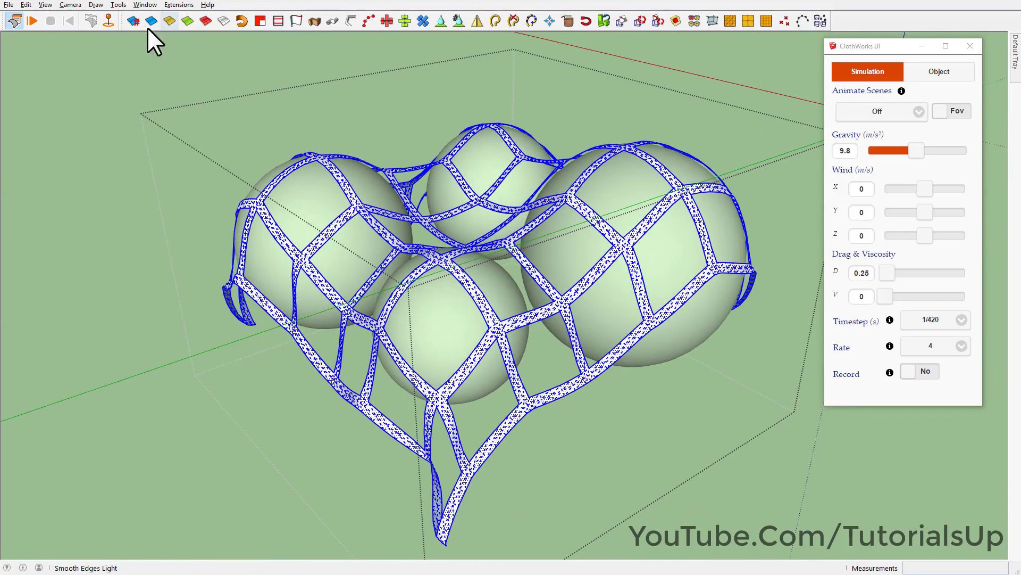
{"action": "right_click", "coordinate": [873, 23]}
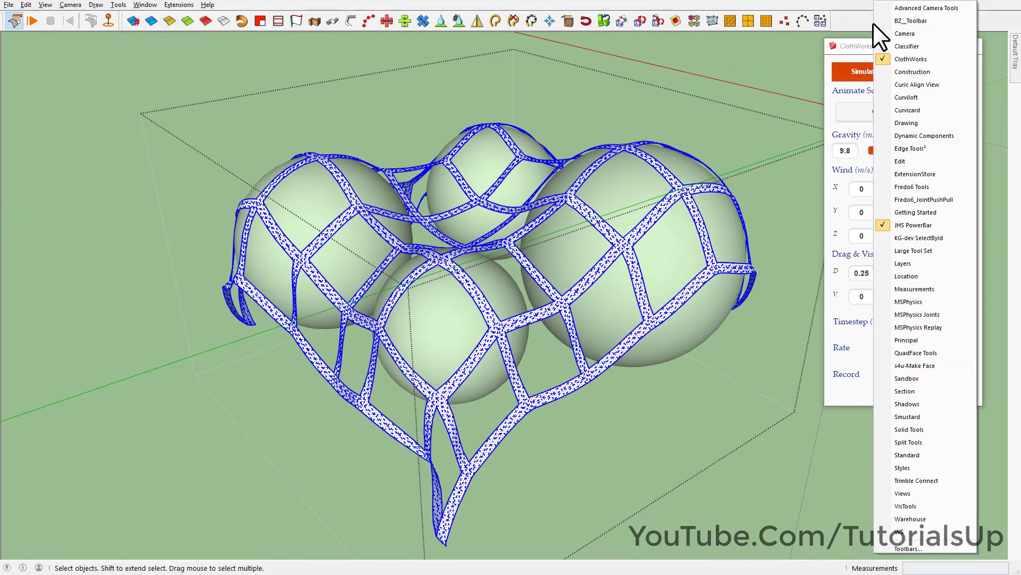
{"action": "left_click", "coordinate": [943, 199]}
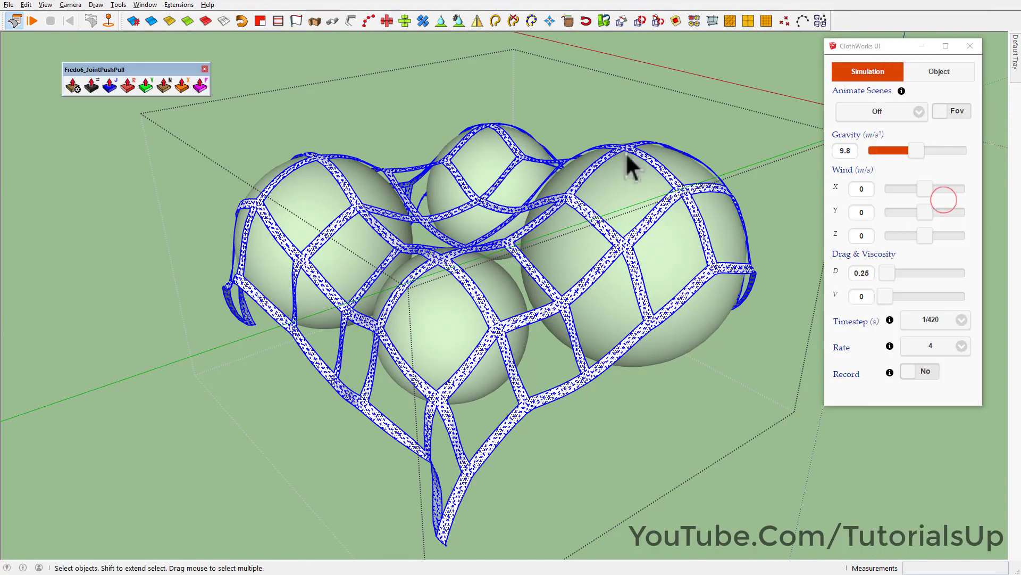
{"action": "left_click_drag", "start_coordinate": [143, 68], "coordinate": [887, 15]}
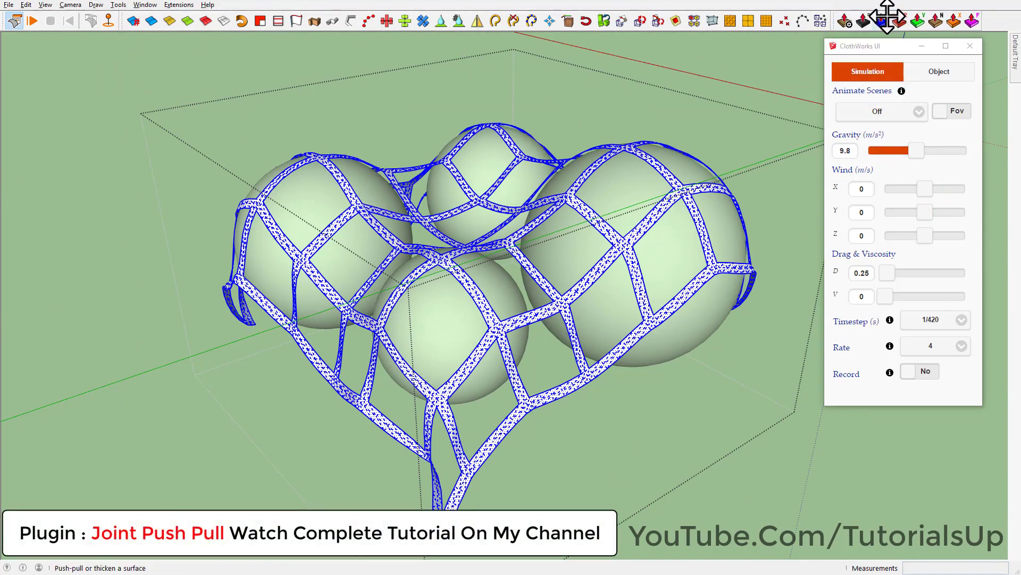
{"action": "left_click", "coordinate": [879, 21]}
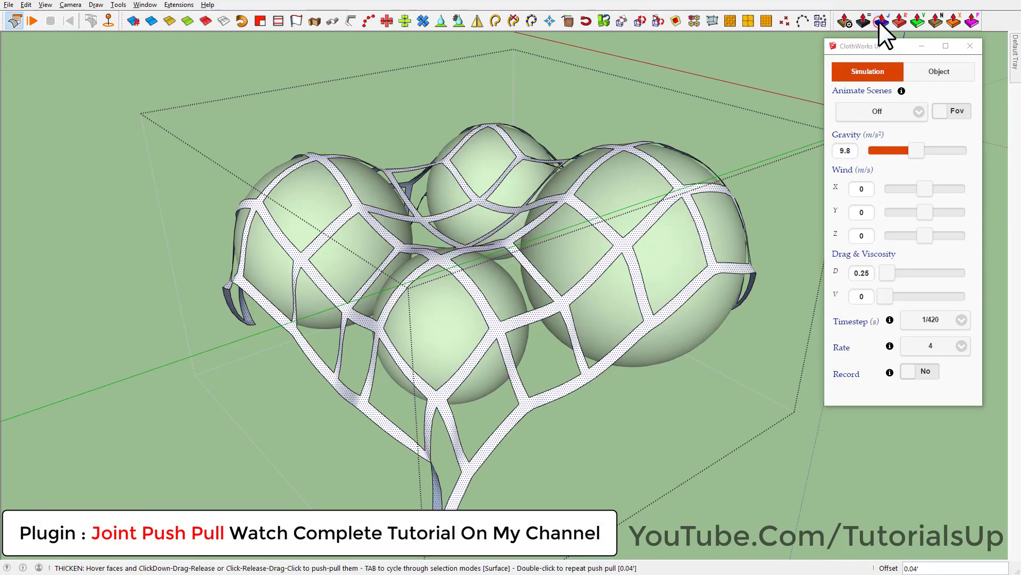
Step: Thicken the draped net surface into solid strips about 0.16' deep
{"action": "scroll", "coordinate": [456, 274], "scroll_direction": "up", "scroll_amount": 2}
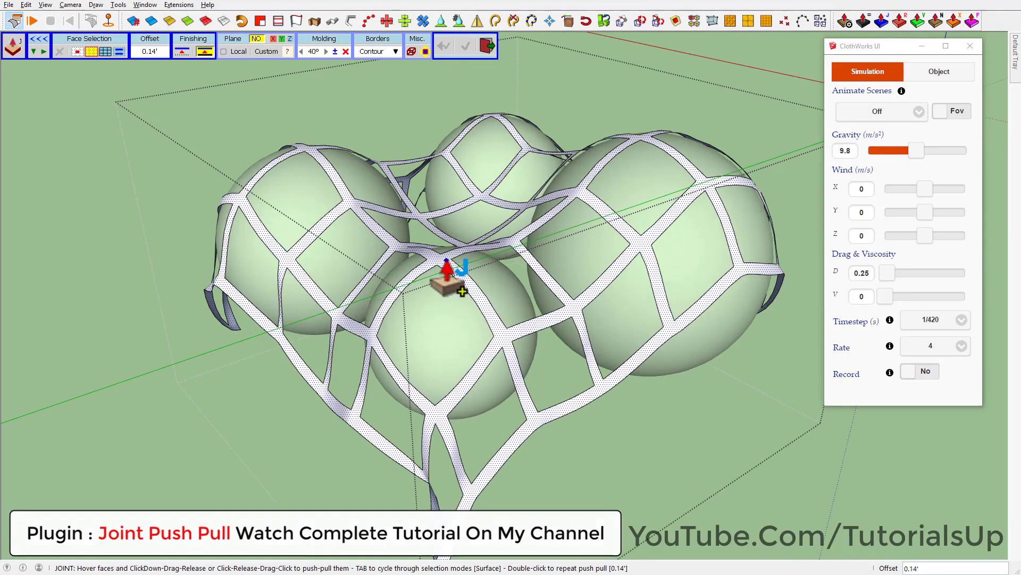
{"action": "left_click", "coordinate": [443, 266]}
{"action": "left_click_drag", "start_coordinate": [441, 260], "coordinate": [442, 258]}
{"action": "scroll", "coordinate": [484, 199], "scroll_direction": "up", "scroll_amount": 3}
{"action": "left_click", "coordinate": [472, 173]}
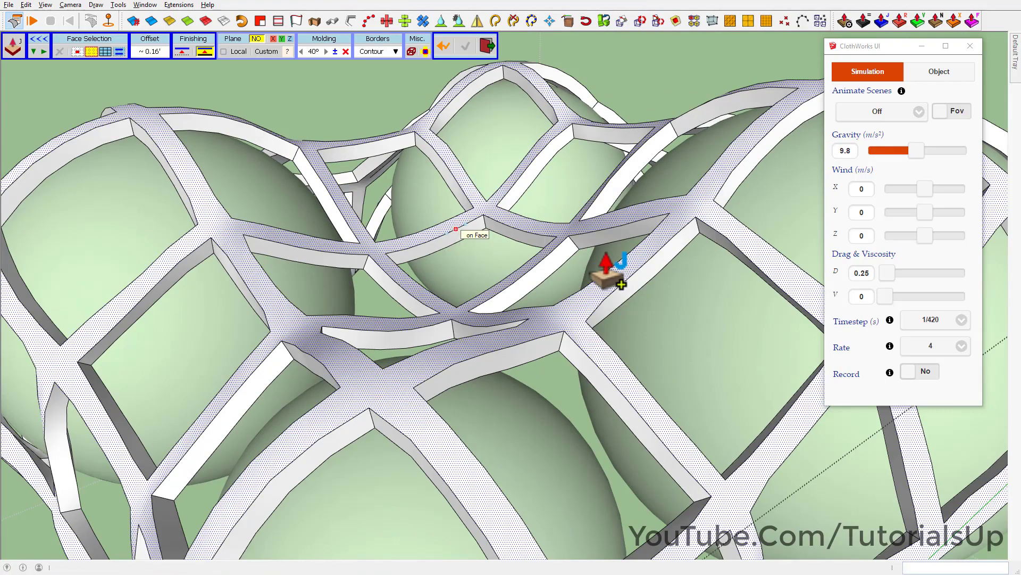
{"action": "scroll", "coordinate": [598, 266], "scroll_direction": "down", "scroll_amount": 3}
{"action": "key", "text": "space"}
{"action": "scroll", "coordinate": [159, 250], "scroll_direction": "down", "scroll_amount": 3}
{"action": "mouse_move", "coordinate": [160, 250]}
{"action": "middle_mouse_down"}
{"action": "mouse_move", "coordinate": [341, 137]}
{"action": "mouse_move", "coordinate": [217, 154]}
{"action": "mouse_move", "coordinate": [250, 210]}
{"action": "mouse_move", "coordinate": [221, 292]}
{"action": "mouse_move", "coordinate": [171, 278]}
{"action": "mouse_move", "coordinate": [320, 262]}
{"action": "mouse_move", "coordinate": [135, 261]}
{"action": "mouse_move", "coordinate": [87, 302]}
{"action": "mouse_move", "coordinate": [888, 330]}
{"action": "mouse_move", "coordinate": [533, 277]}
{"action": "middle_mouse_up"}
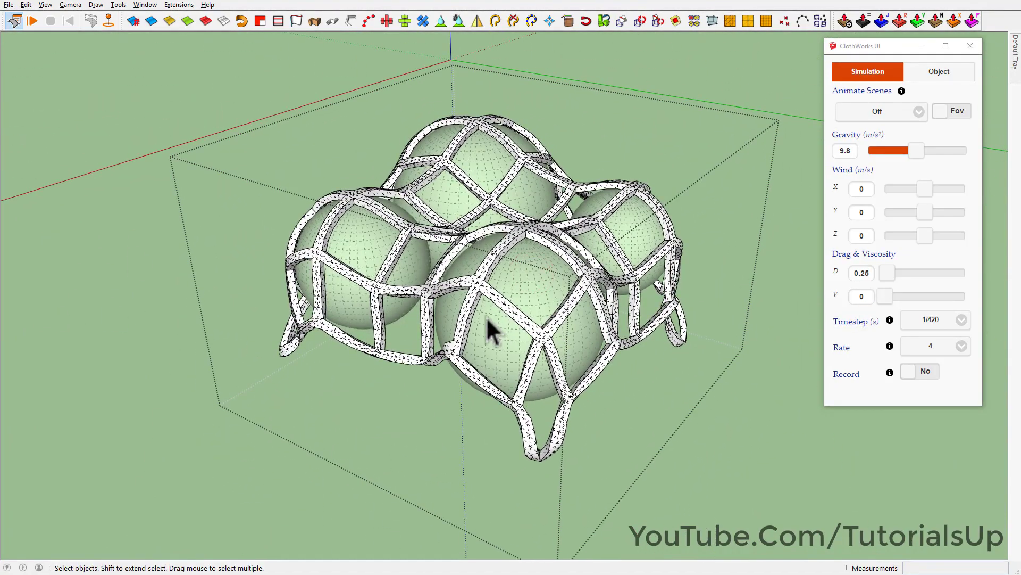
Step: Select the thickened net group with Move and check how it wraps the four spheres
{"action": "left_click", "coordinate": [529, 284]}
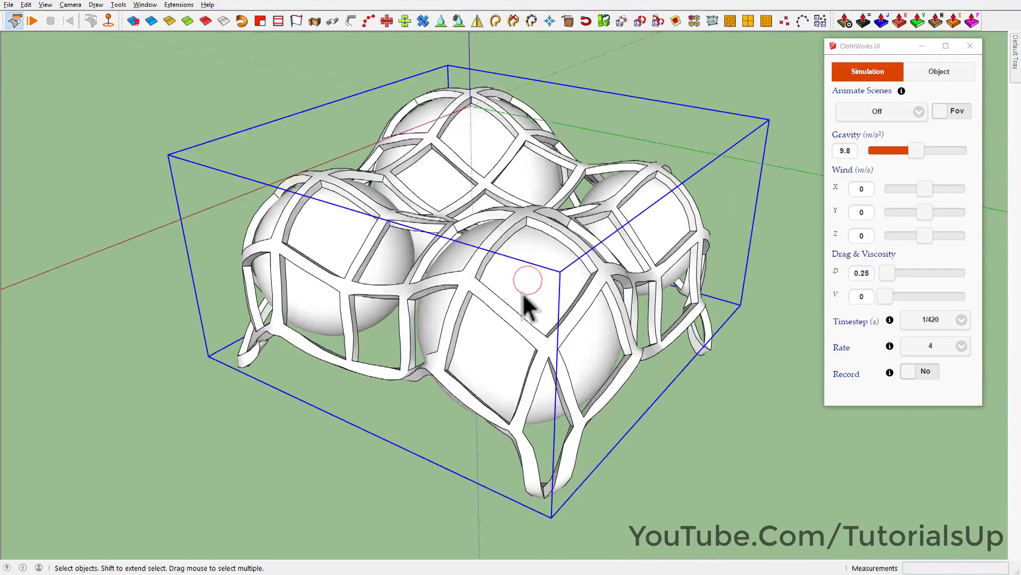
{"action": "scroll", "coordinate": [524, 303], "scroll_direction": "up", "scroll_amount": 3}
{"action": "middle_click_drag", "start_coordinate": [525, 303], "coordinate": [522, 200]}
{"action": "scroll", "coordinate": [533, 219], "scroll_direction": "up", "scroll_amount": 3}
{"action": "key", "text": "m"}
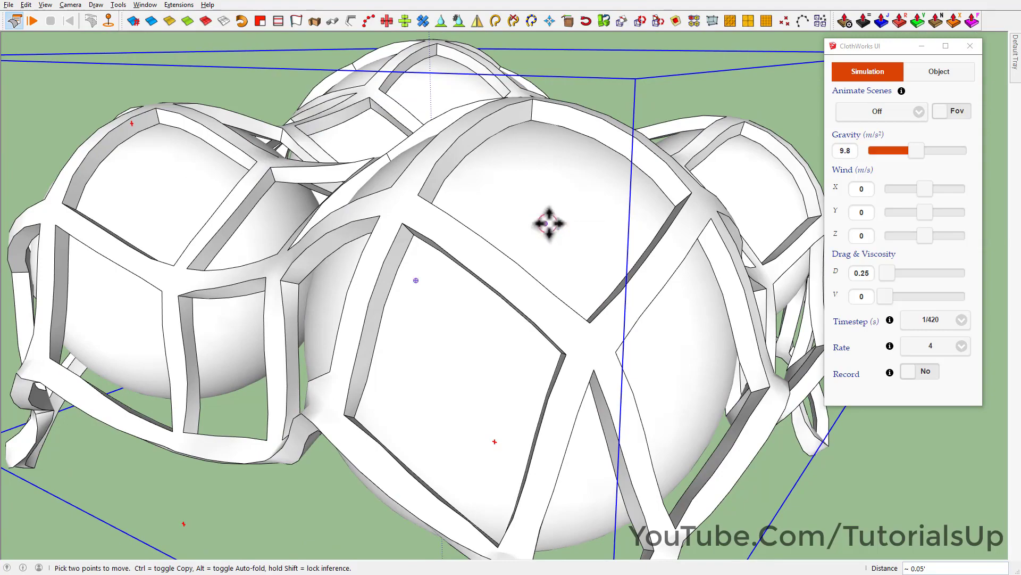
{"action": "scroll", "coordinate": [548, 224], "scroll_direction": "down", "scroll_amount": 5}
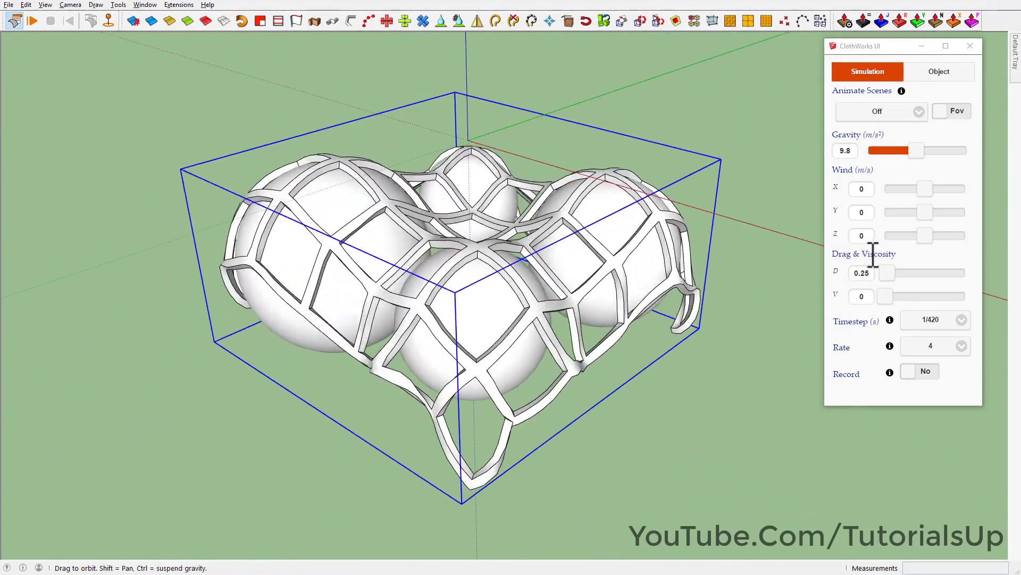
{"action": "mouse_move", "coordinate": [564, 318]}
{"action": "left_mouse_down"}
{"action": "mouse_move", "coordinate": [653, 296]}
{"action": "mouse_move", "coordinate": [647, 325]}
{"action": "mouse_move", "coordinate": [541, 365]}
{"action": "mouse_move", "coordinate": [541, 319]}
{"action": "left_mouse_up"}
{"action": "key", "text": "space"}
Step: Close the cloth simulation window and paint the spheres with a grey Colors swatch
{"action": "left_click", "coordinate": [969, 46]}
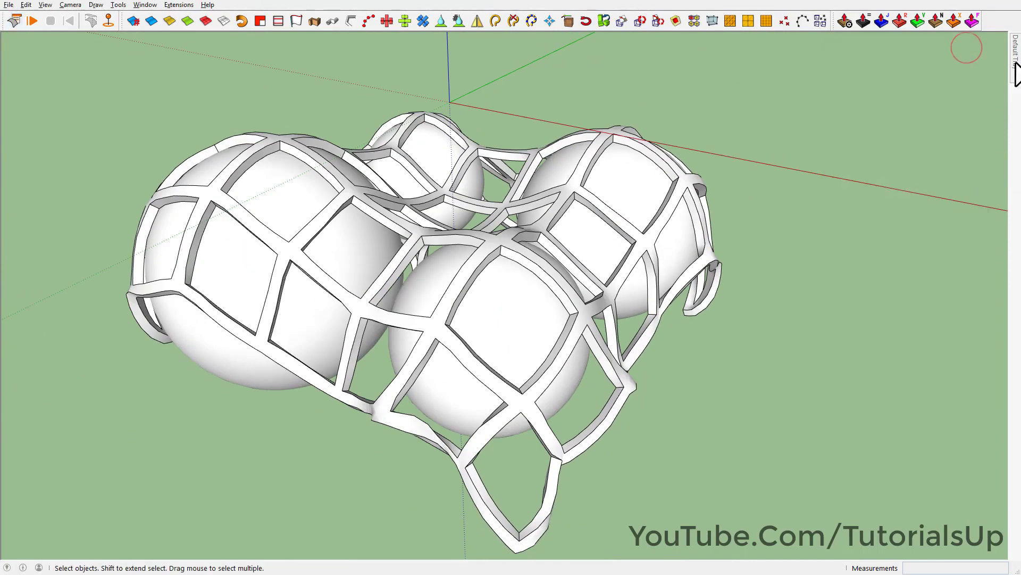
{"action": "left_click", "coordinate": [881, 54]}
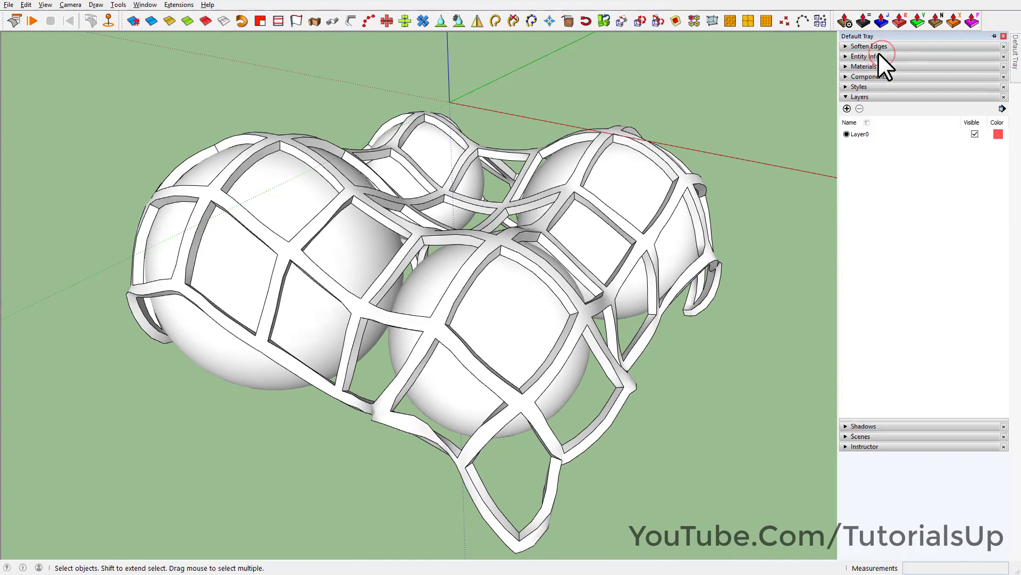
{"action": "left_click", "coordinate": [853, 97]}
{"action": "left_click", "coordinate": [846, 64]}
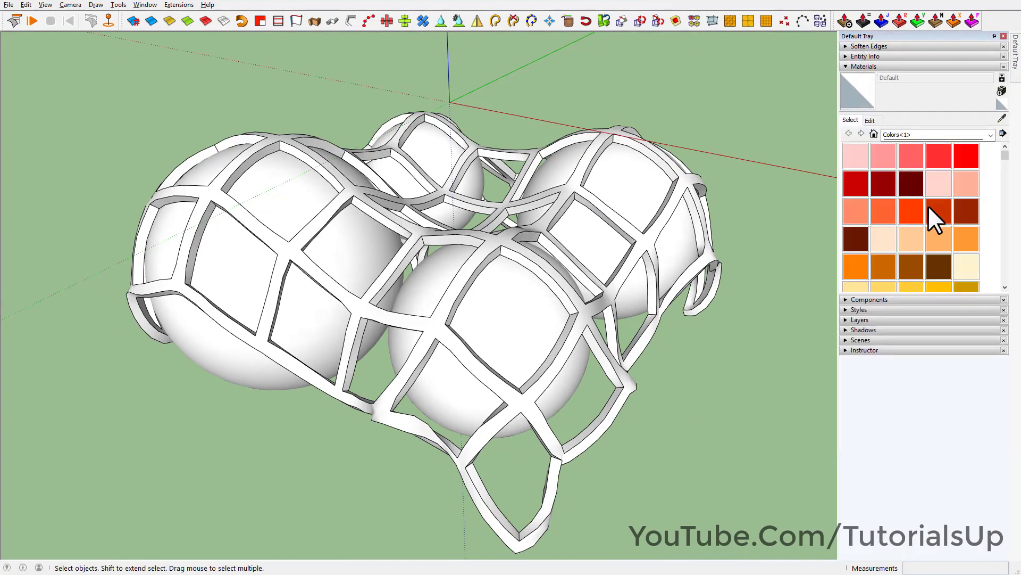
{"action": "scroll", "coordinate": [929, 207], "scroll_direction": "down", "scroll_amount": 10}
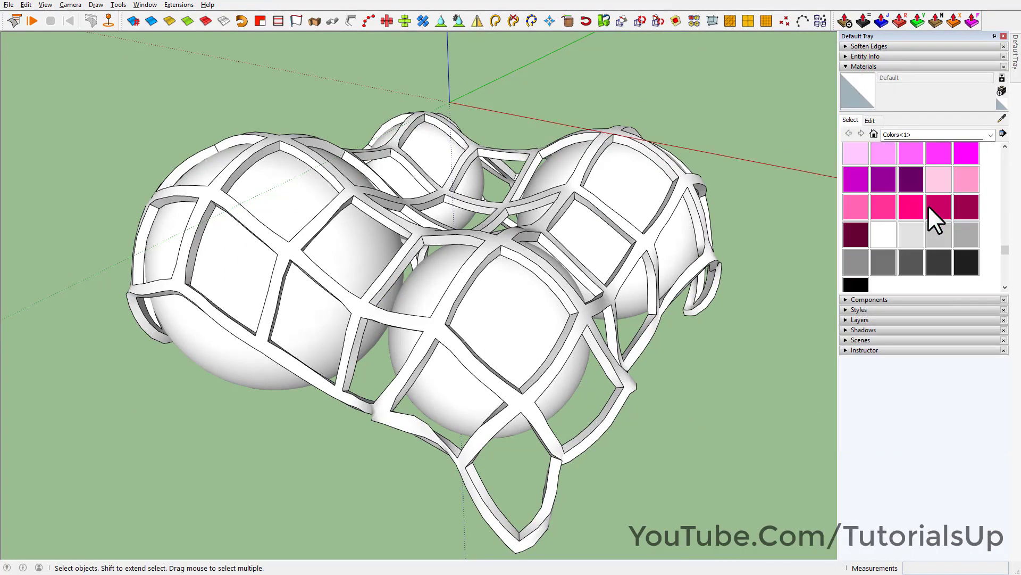
{"action": "left_click", "coordinate": [966, 235]}
{"action": "left_click", "coordinate": [343, 234]}
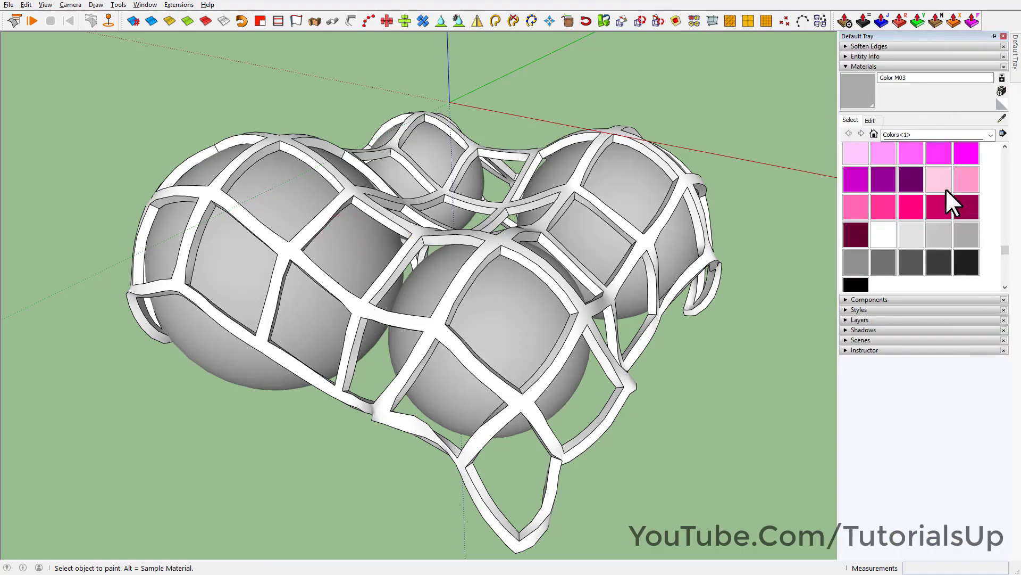
Step: Paint the net group with the red swatch, then orbit to view it
{"action": "mouse_move", "coordinate": [936, 245]}
{"action": "scroll", "coordinate": [936, 245], "scroll_direction": "up", "scroll_amount": 5}
{"action": "scroll", "coordinate": [918, 266], "scroll_direction": "up", "scroll_amount": 5}
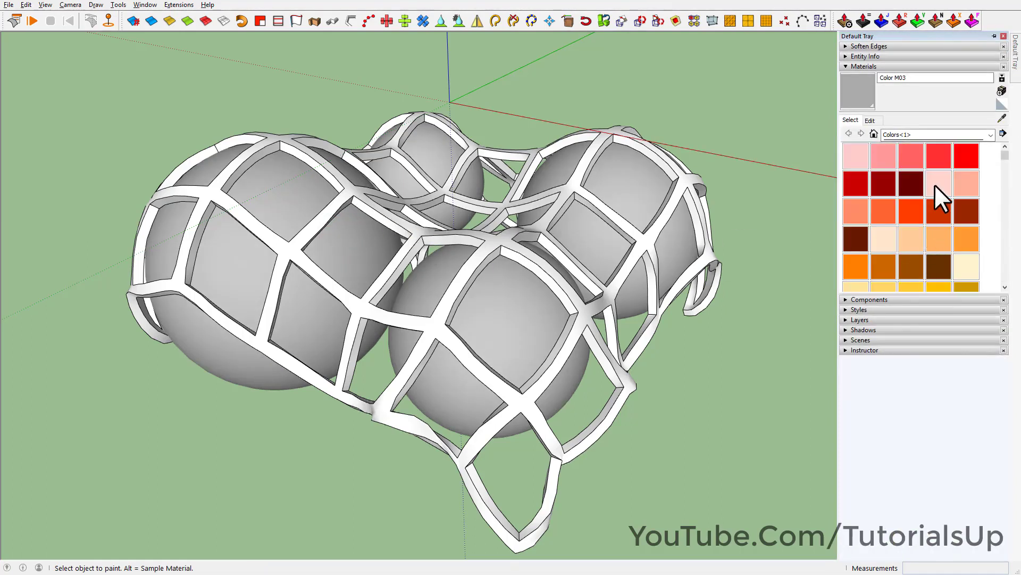
{"action": "left_click", "coordinate": [960, 160]}
{"action": "left_click", "coordinate": [714, 244]}
{"action": "key", "text": "space"}
{"action": "mouse_move", "coordinate": [750, 338]}
{"action": "middle_mouse_down"}
{"action": "mouse_move", "coordinate": [431, 330]}
{"action": "mouse_move", "coordinate": [454, 246]}
{"action": "mouse_move", "coordinate": [496, 161]}
{"action": "mouse_move", "coordinate": [515, 167]}
{"action": "mouse_move", "coordinate": [464, 219]}
{"action": "mouse_move", "coordinate": [497, 205]}
{"action": "mouse_move", "coordinate": [547, 221]}
{"action": "mouse_move", "coordinate": [607, 262]}
{"action": "mouse_move", "coordinate": [498, 200]}
{"action": "mouse_move", "coordinate": [513, 252]}
{"action": "mouse_move", "coordinate": [485, 253]}
{"action": "mouse_move", "coordinate": [495, 245]}
{"action": "middle_mouse_up"}
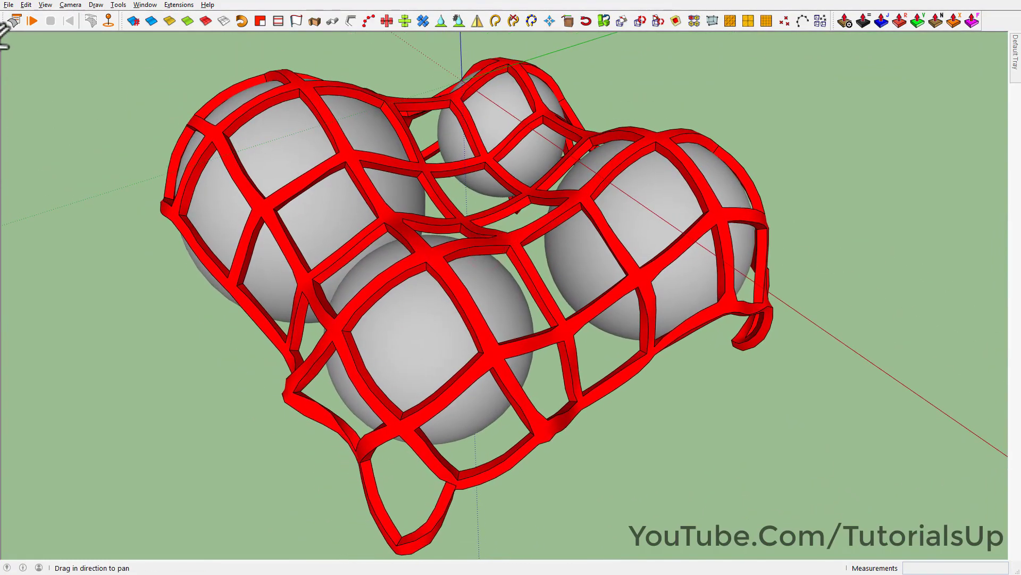
Step: Save the model to the Desktop as Untitledd.skp in SketchUp Version 2016 format
{"action": "left_click", "coordinate": [8, 4]}
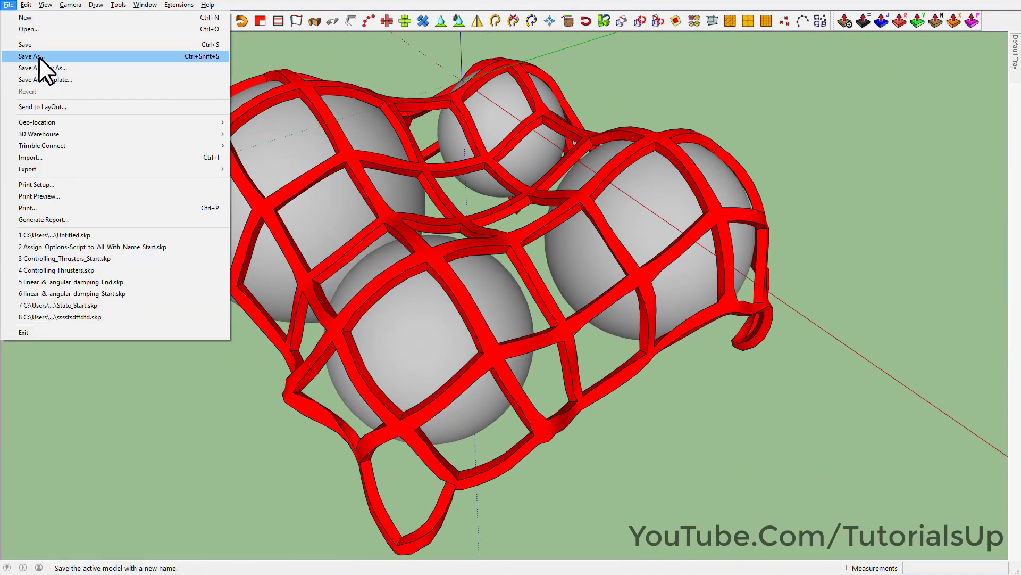
{"action": "left_click", "coordinate": [39, 57]}
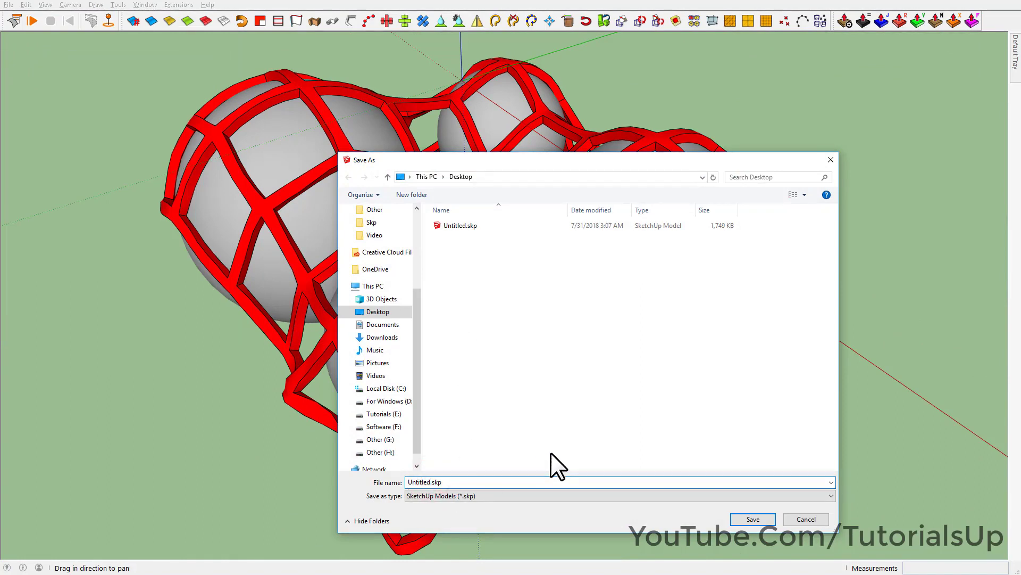
{"action": "type", "text": "d"}
{"action": "left_click", "coordinate": [549, 496]}
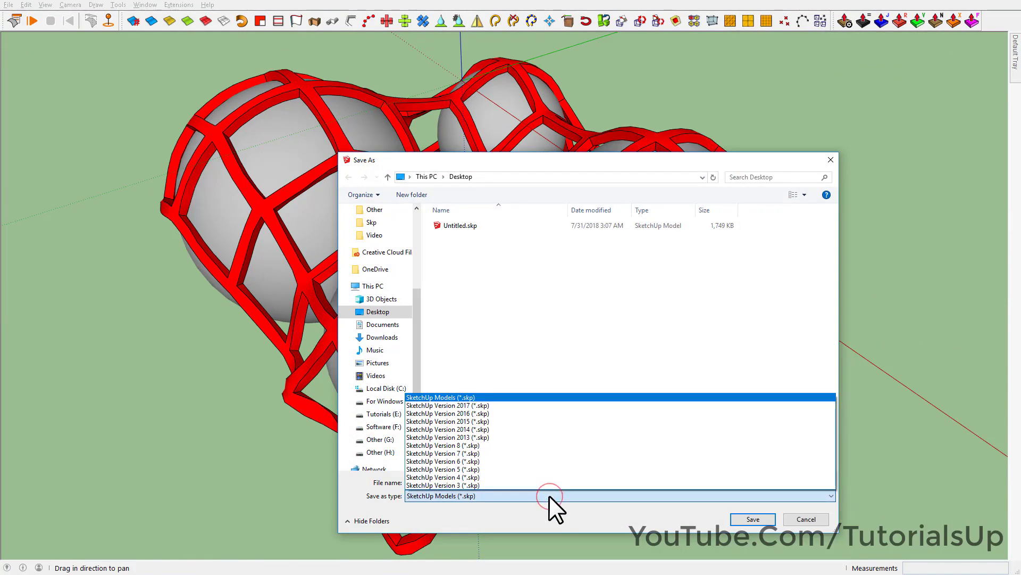
{"action": "left_click", "coordinate": [528, 414]}
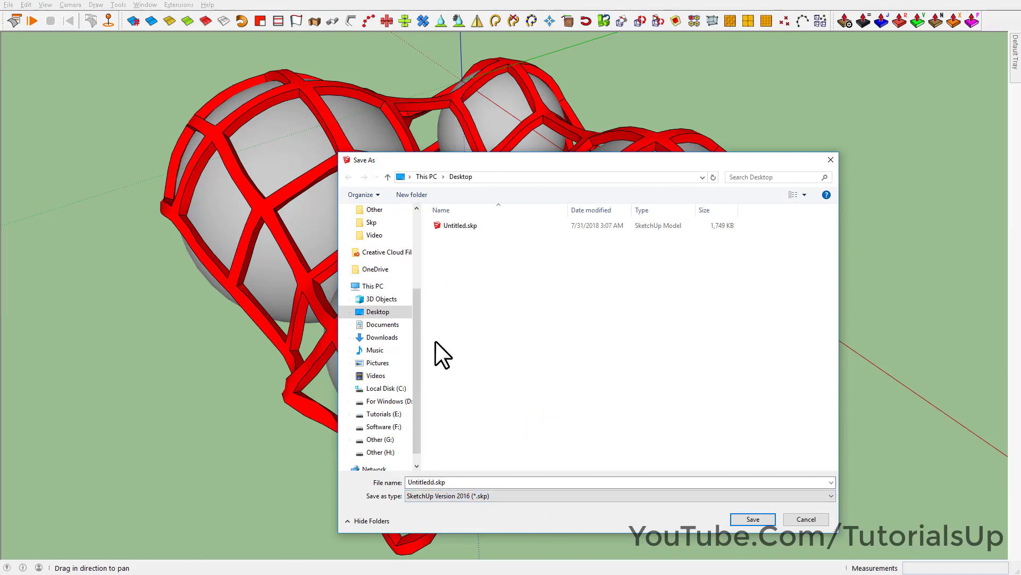
{"action": "left_click", "coordinate": [762, 519]}
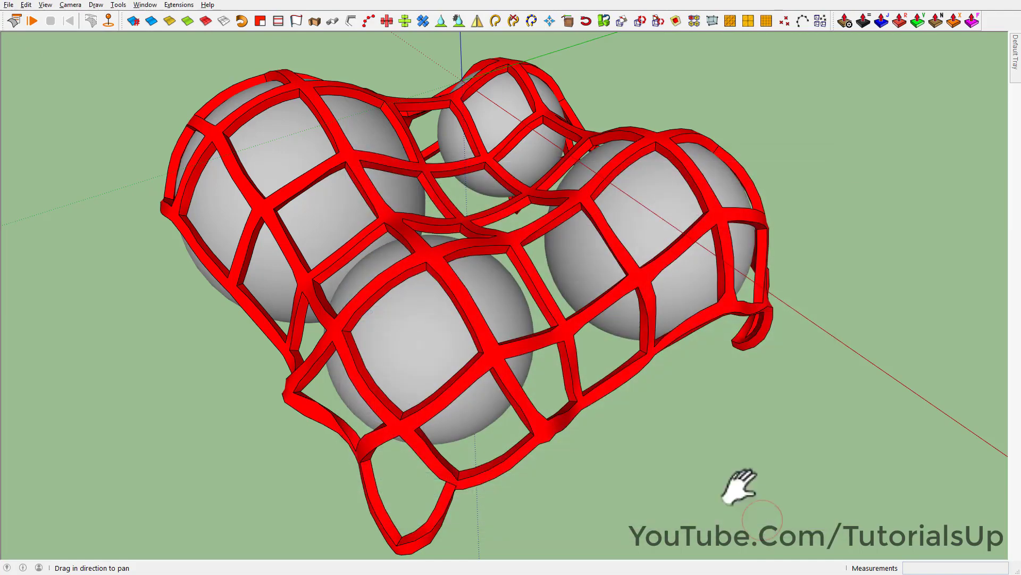
{"action": "key", "text": "super"}
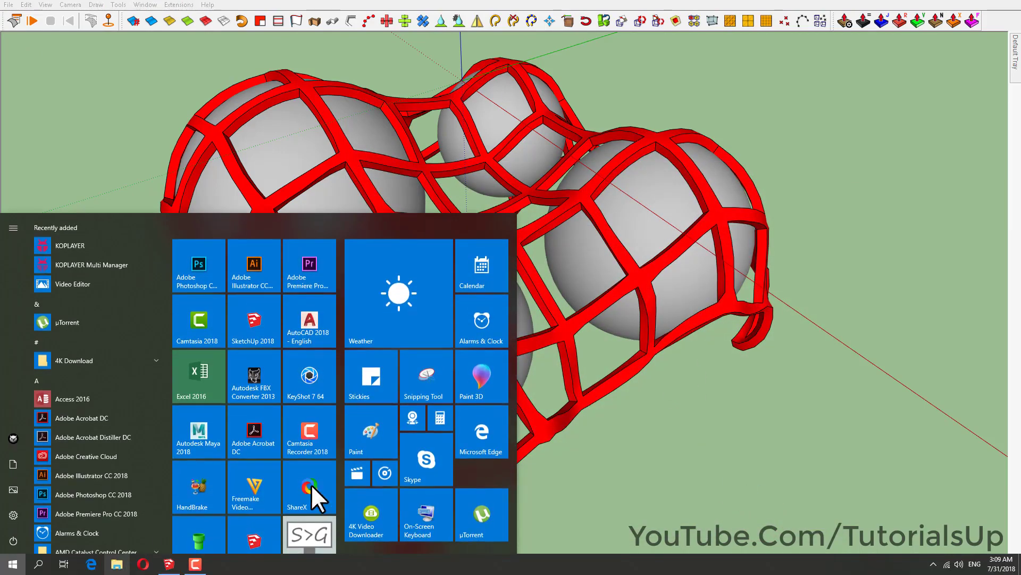
Step: Launch KeyShot and import Untitledd.skp from the Desktop with the default import settings
{"action": "left_click", "coordinate": [320, 378]}
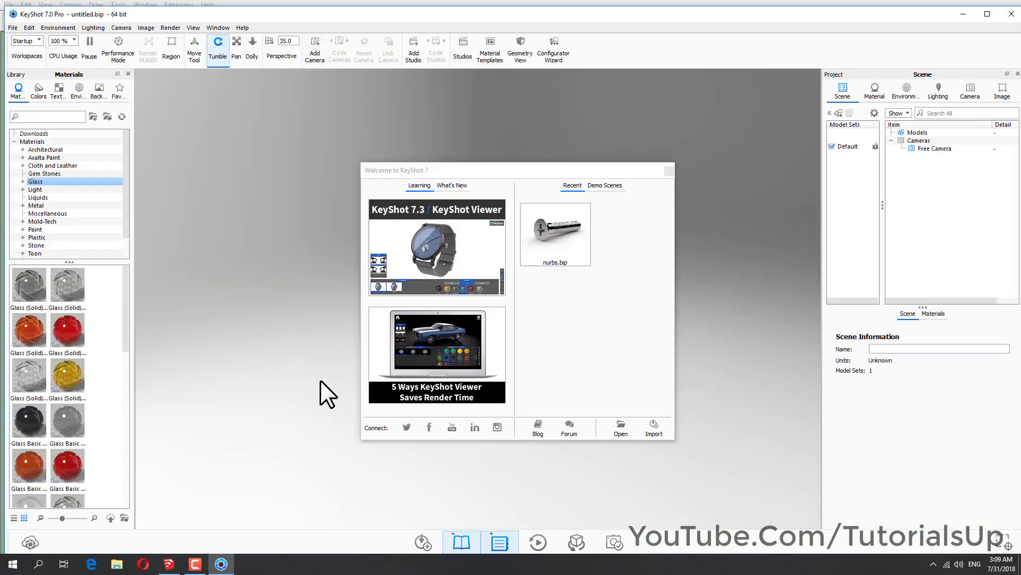
{"action": "left_click", "coordinate": [650, 427]}
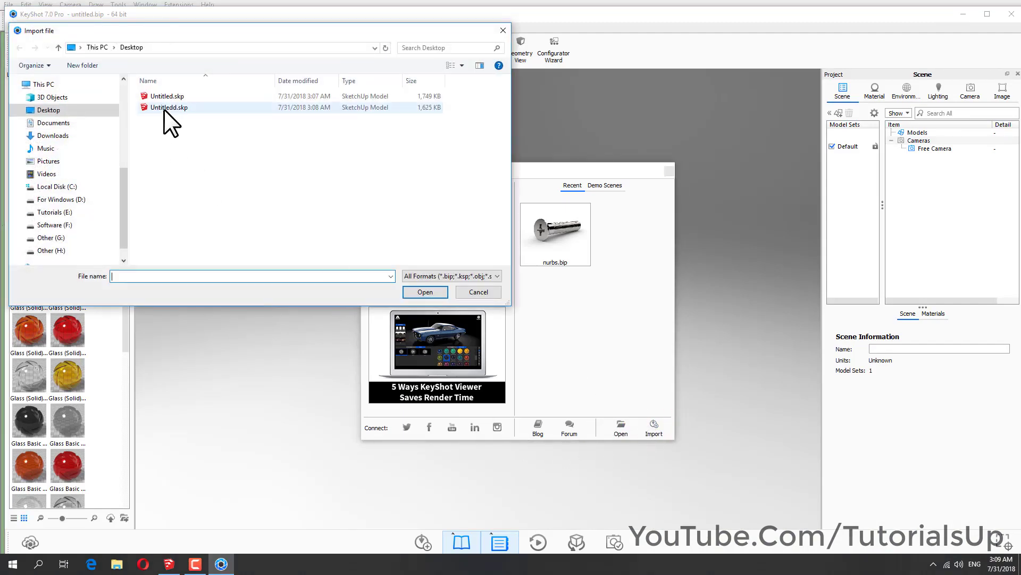
{"action": "left_click", "coordinate": [163, 108]}
{"action": "left_click", "coordinate": [421, 292]}
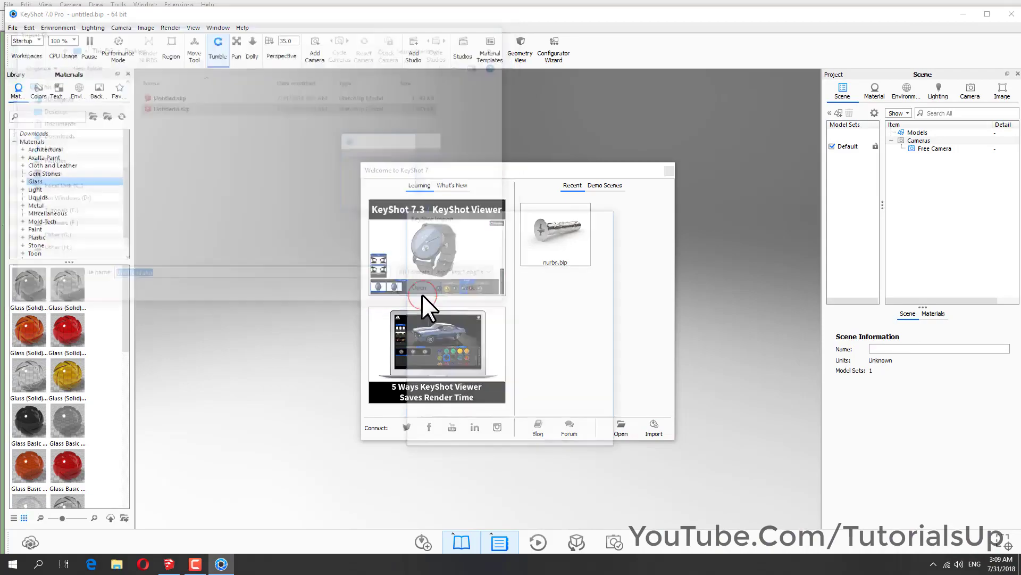
{"action": "left_click", "coordinate": [554, 437]}
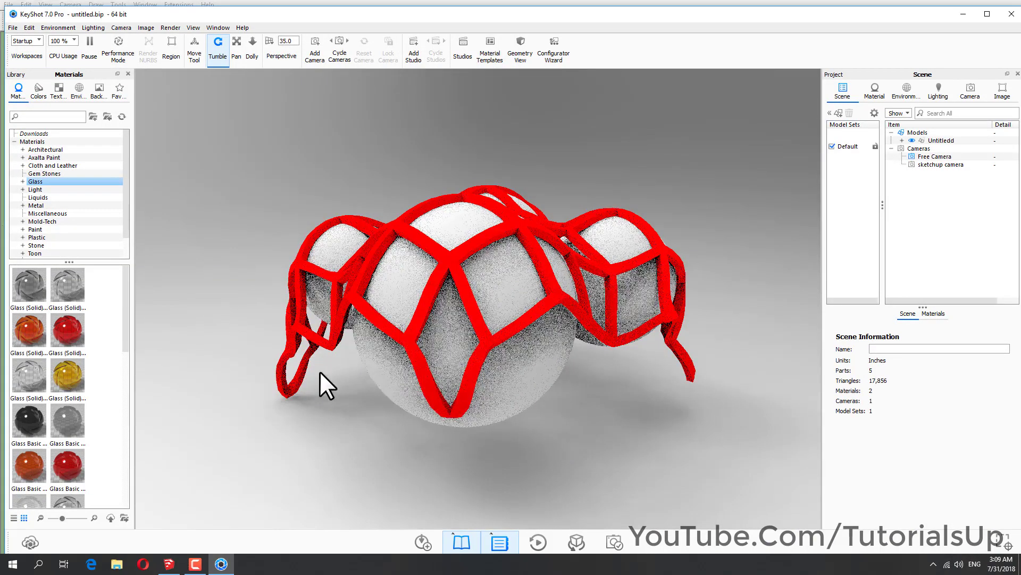
Step: Apply Aluminum Polished to the spheres and Glass (Solid) Red to the net
{"action": "mouse_move", "coordinate": [319, 371]}
{"action": "left_mouse_down"}
{"action": "mouse_move", "coordinate": [393, 423]}
{"action": "mouse_move", "coordinate": [680, 413]}
{"action": "mouse_move", "coordinate": [491, 426]}
{"action": "mouse_move", "coordinate": [579, 429]}
{"action": "mouse_move", "coordinate": [427, 406]}
{"action": "left_mouse_up"}
{"action": "mouse_move", "coordinate": [293, 413]}
{"action": "left_mouse_down"}
{"action": "mouse_move", "coordinate": [665, 402]}
{"action": "mouse_move", "coordinate": [198, 456]}
{"action": "mouse_move", "coordinate": [565, 388]}
{"action": "mouse_move", "coordinate": [432, 330]}
{"action": "mouse_move", "coordinate": [273, 349]}
{"action": "mouse_move", "coordinate": [618, 468]}
{"action": "left_mouse_up"}
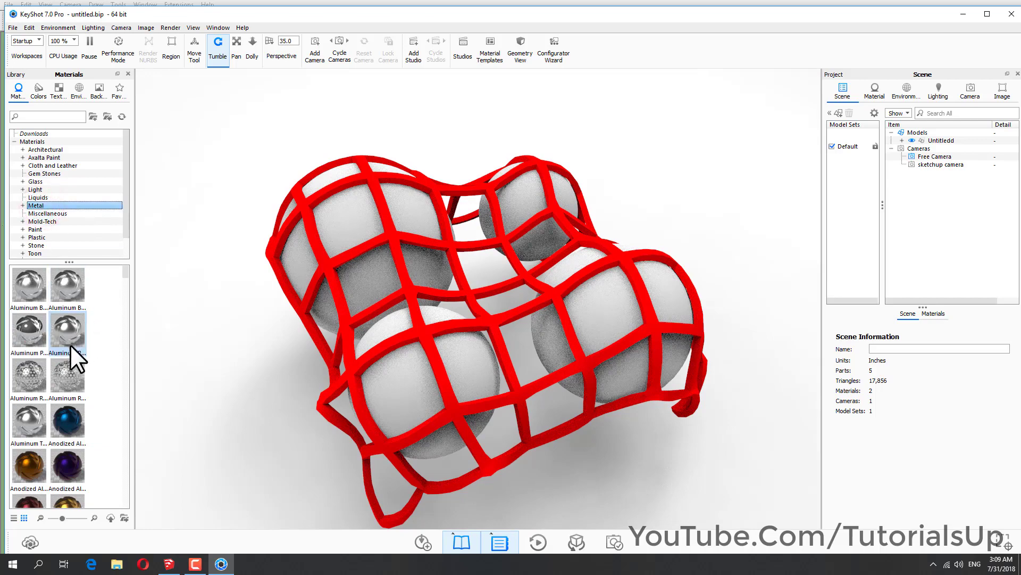
{"action": "mouse_move", "coordinate": [28, 329]}
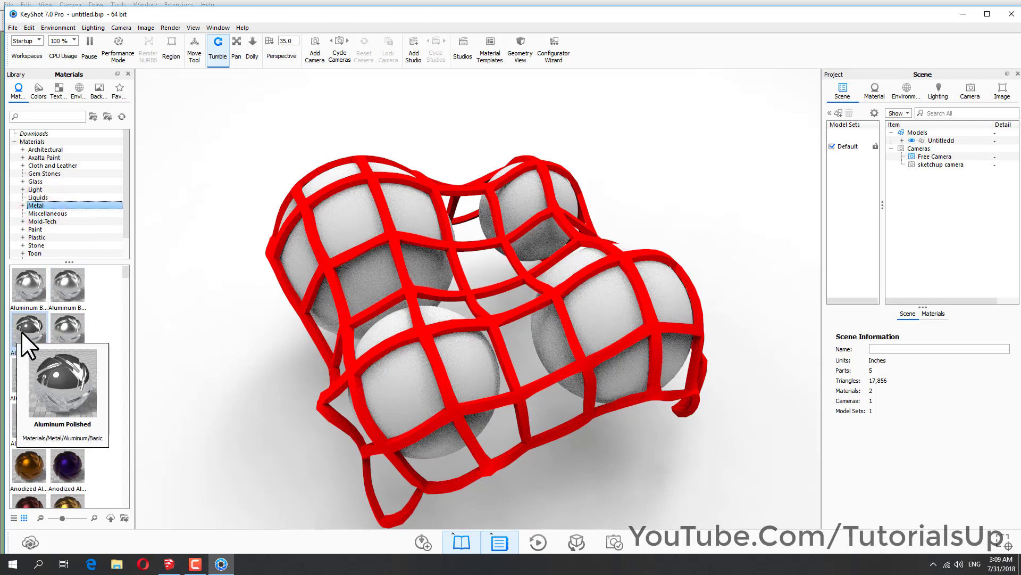
{"action": "left_click_drag", "start_coordinate": [21, 330], "coordinate": [301, 253]}
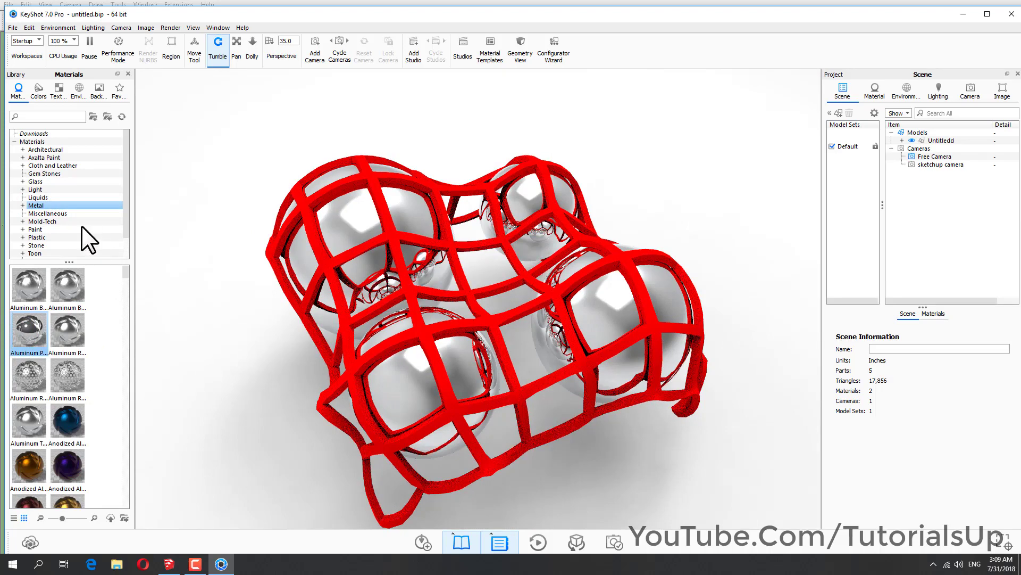
{"action": "left_click", "coordinate": [44, 182]}
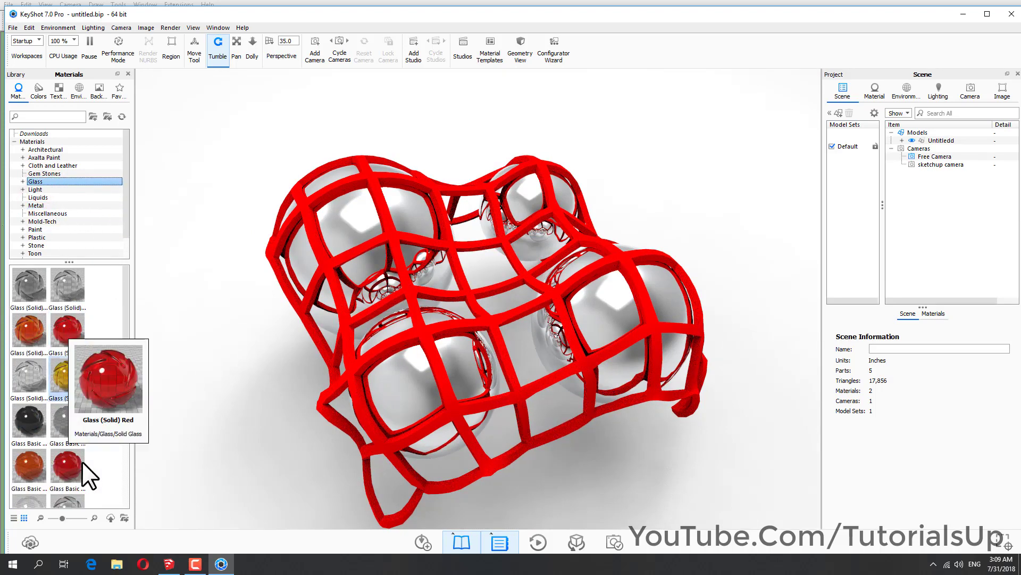
{"action": "left_click_drag", "start_coordinate": [63, 325], "coordinate": [311, 327]}
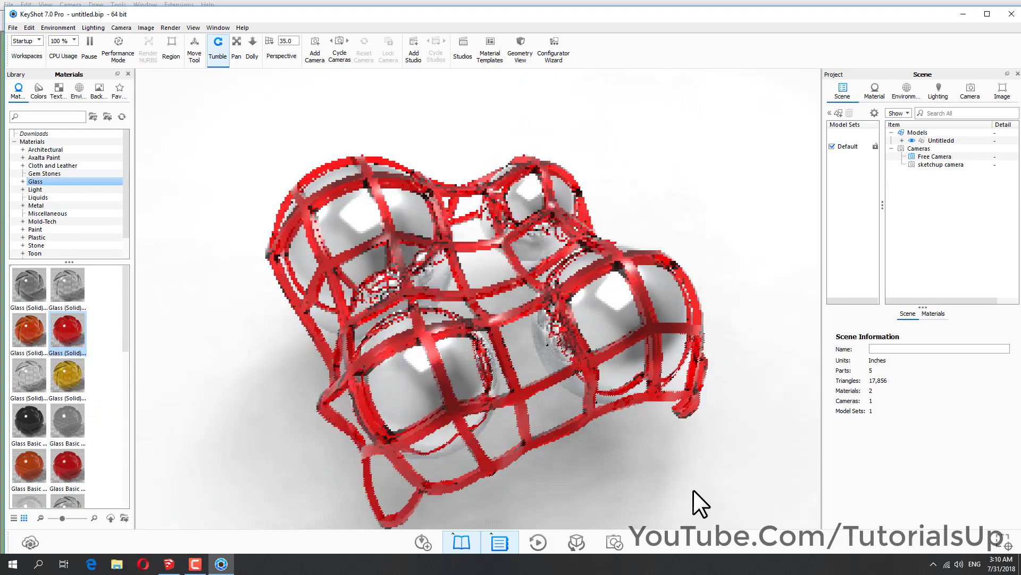
{"action": "mouse_move", "coordinate": [673, 487]}
{"action": "left_mouse_down"}
{"action": "mouse_move", "coordinate": [581, 452]}
{"action": "mouse_move", "coordinate": [651, 456]}
{"action": "left_mouse_up"}
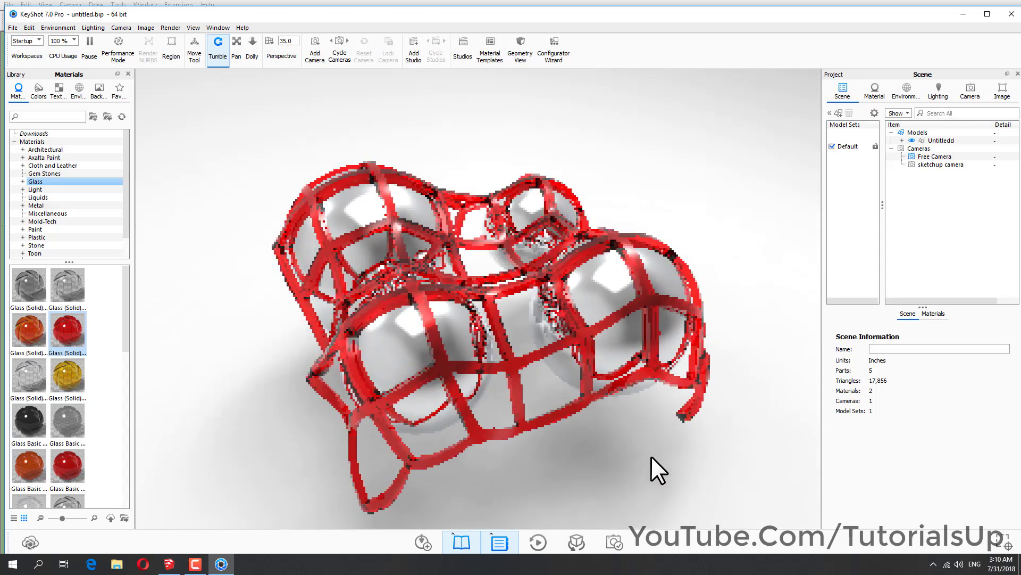
Step: Set Light Tent White Floor 4K as the studio environment and orbit into a heart-shaped view
{"action": "left_click", "coordinate": [79, 88]}
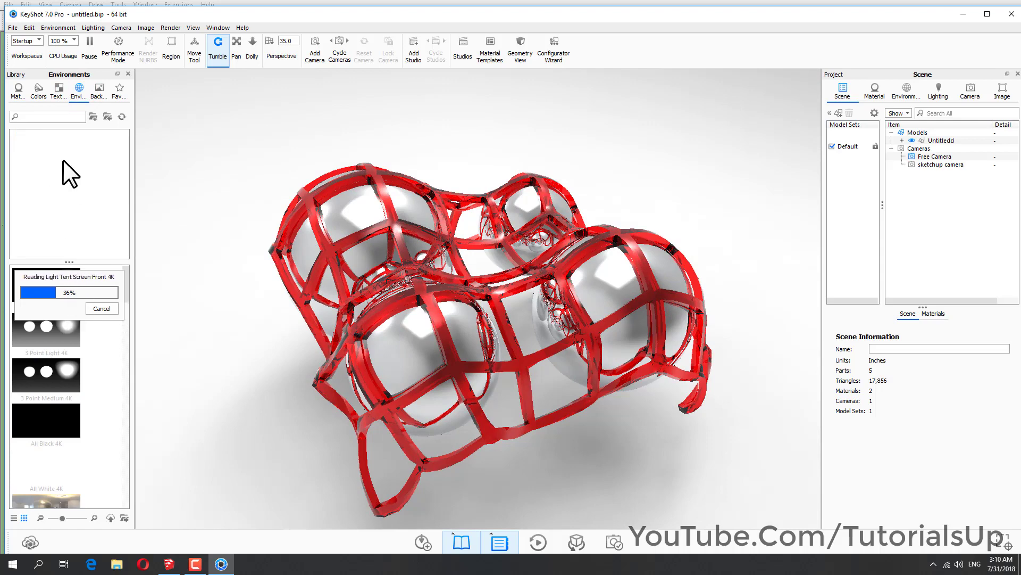
{"action": "scroll", "coordinate": [70, 315], "scroll_direction": "down", "scroll_amount": 5}
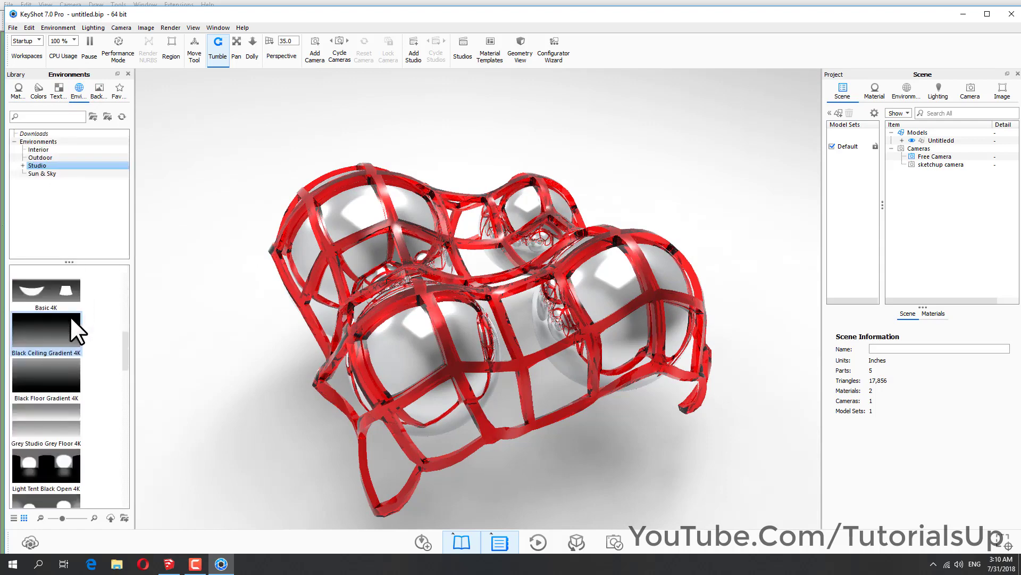
{"action": "scroll", "coordinate": [70, 321], "scroll_direction": "down", "scroll_amount": 5}
{"action": "scroll", "coordinate": [75, 327], "scroll_direction": "down", "scroll_amount": 5}
{"action": "left_click_drag", "start_coordinate": [126, 416], "coordinate": [126, 403]}
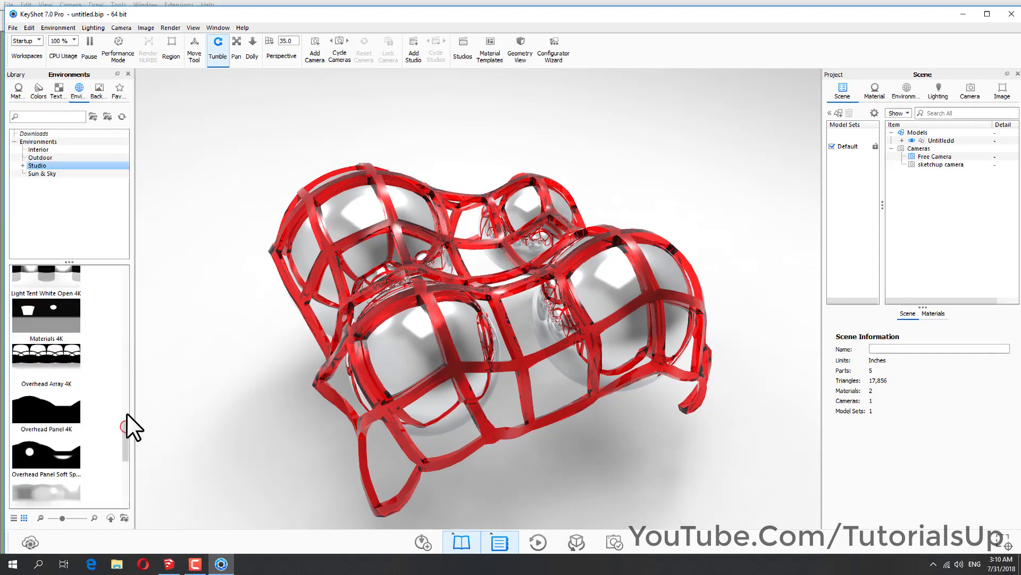
{"action": "left_click_drag", "start_coordinate": [44, 340], "coordinate": [222, 183]}
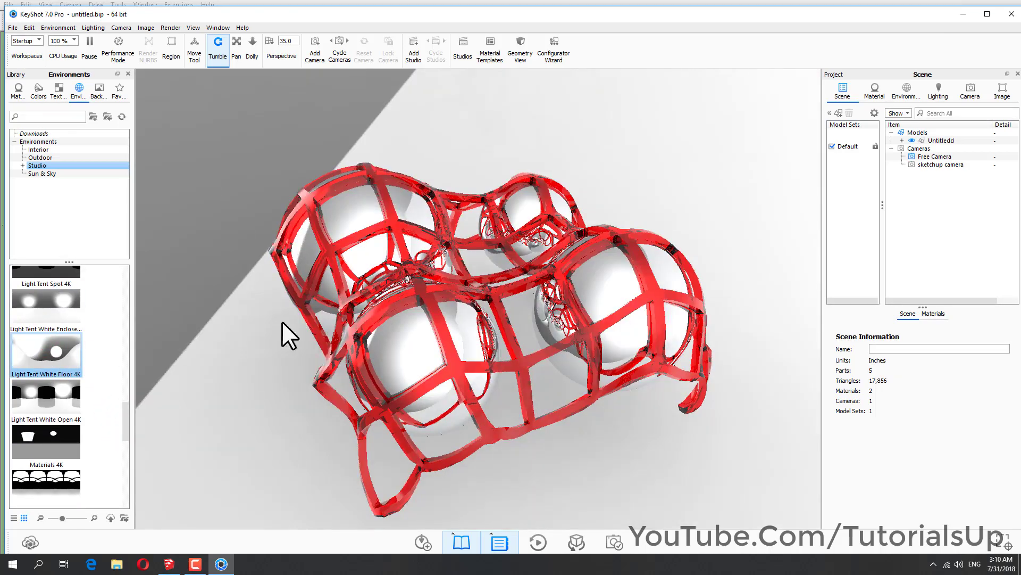
{"action": "mouse_move", "coordinate": [246, 373]}
{"action": "left_mouse_down"}
{"action": "mouse_move", "coordinate": [314, 384]}
{"action": "mouse_move", "coordinate": [536, 353]}
{"action": "mouse_move", "coordinate": [720, 353]}
{"action": "mouse_move", "coordinate": [630, 440]}
{"action": "mouse_move", "coordinate": [774, 452]}
{"action": "left_mouse_up"}
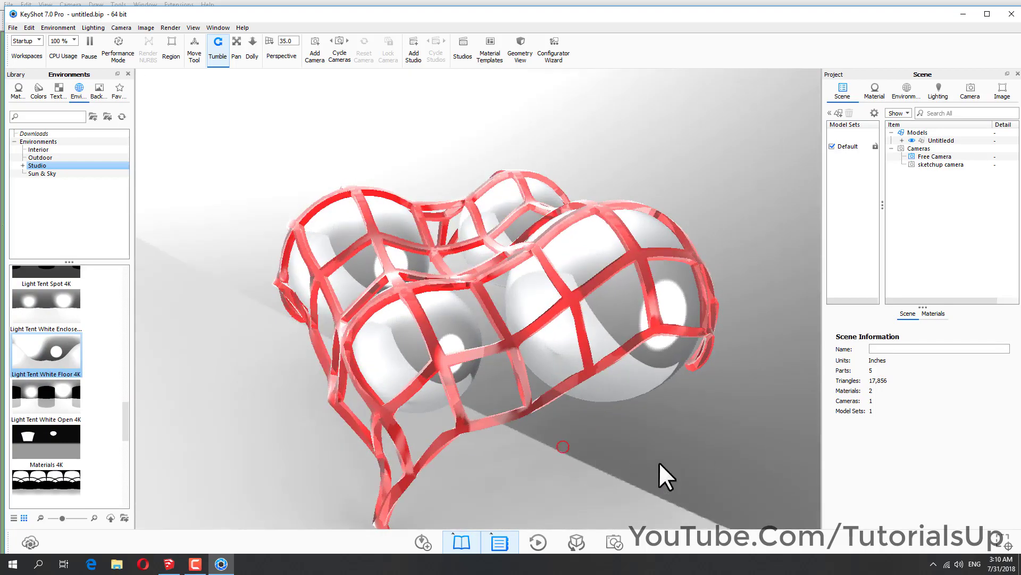
{"action": "left_click_drag", "start_coordinate": [666, 474], "coordinate": [697, 460]}
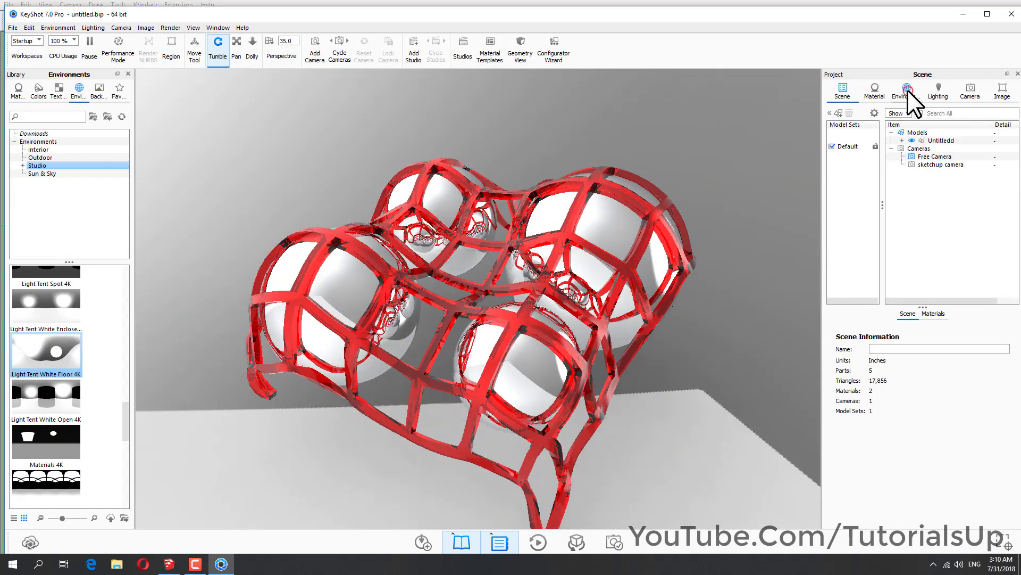
Step: Give the environment a solid cyan background colour and a flattened ground
{"action": "left_click", "coordinate": [907, 90]}
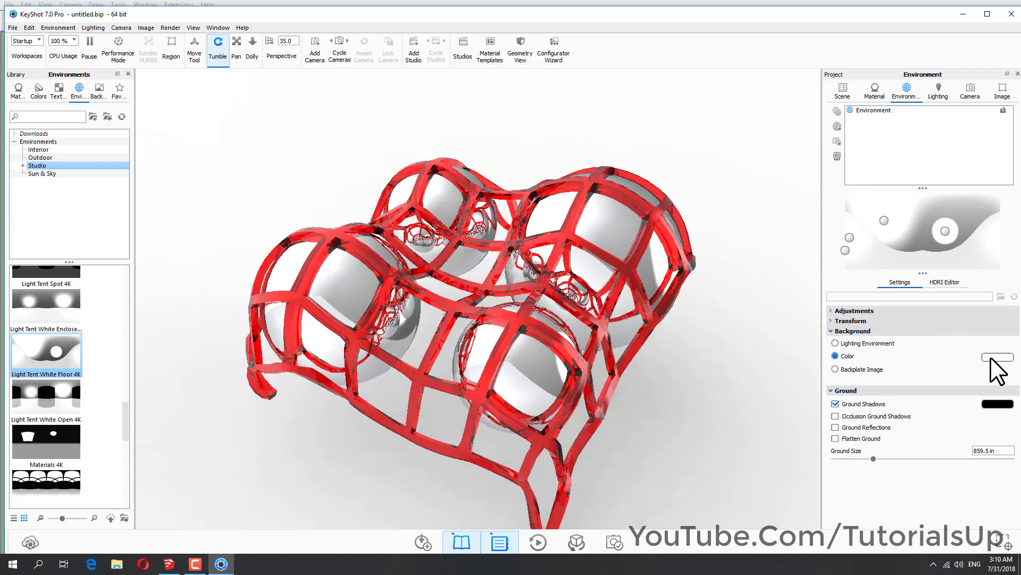
{"action": "left_click", "coordinate": [993, 356]}
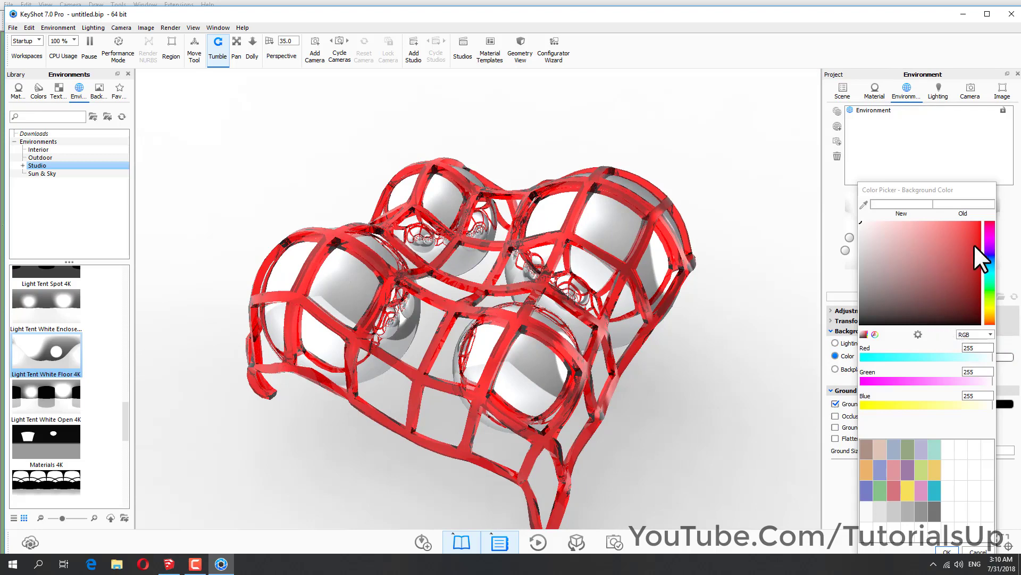
{"action": "left_click_drag", "start_coordinate": [918, 355], "coordinate": [928, 354]}
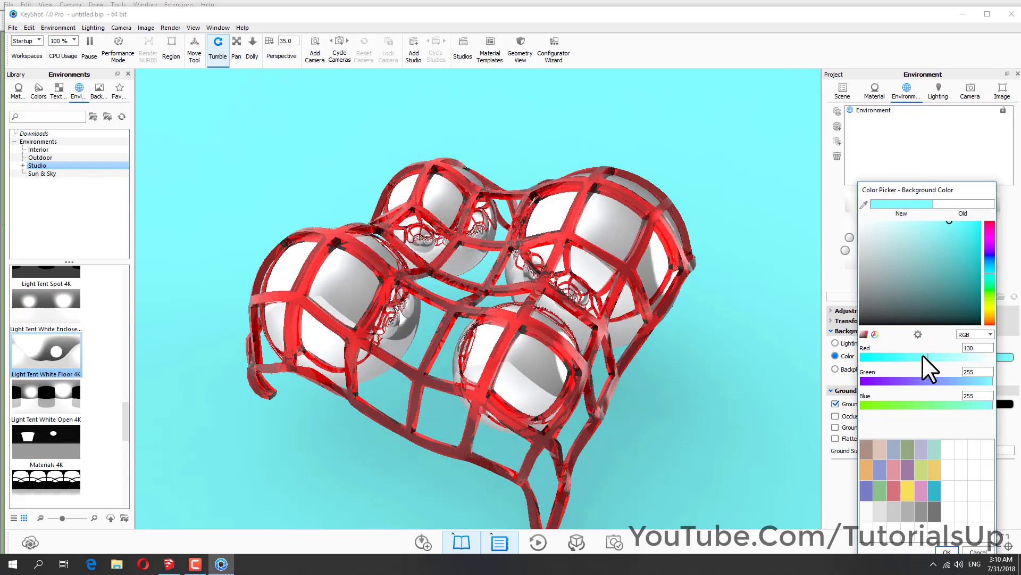
{"action": "left_click", "coordinate": [947, 551]}
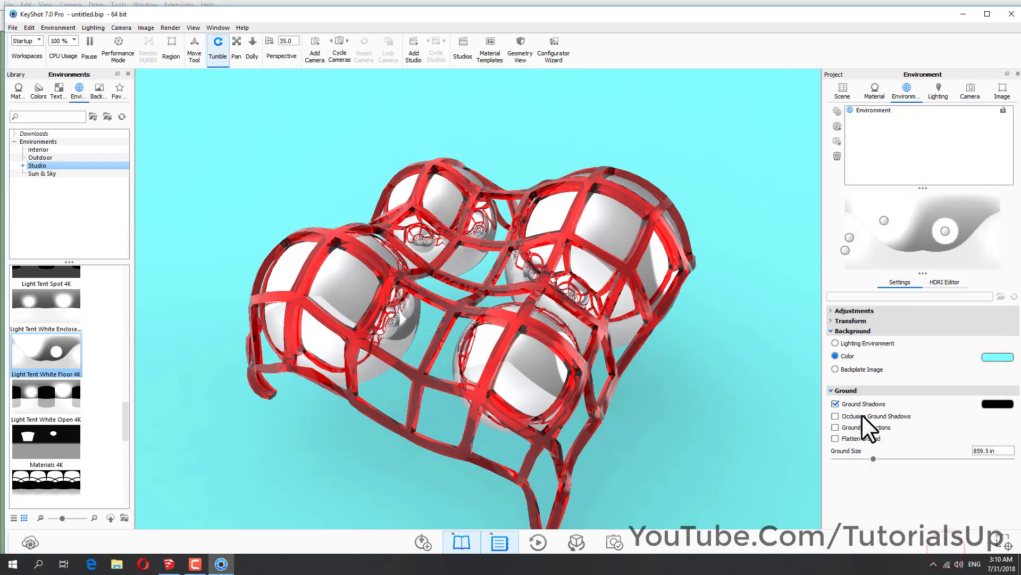
{"action": "left_click", "coordinate": [836, 438]}
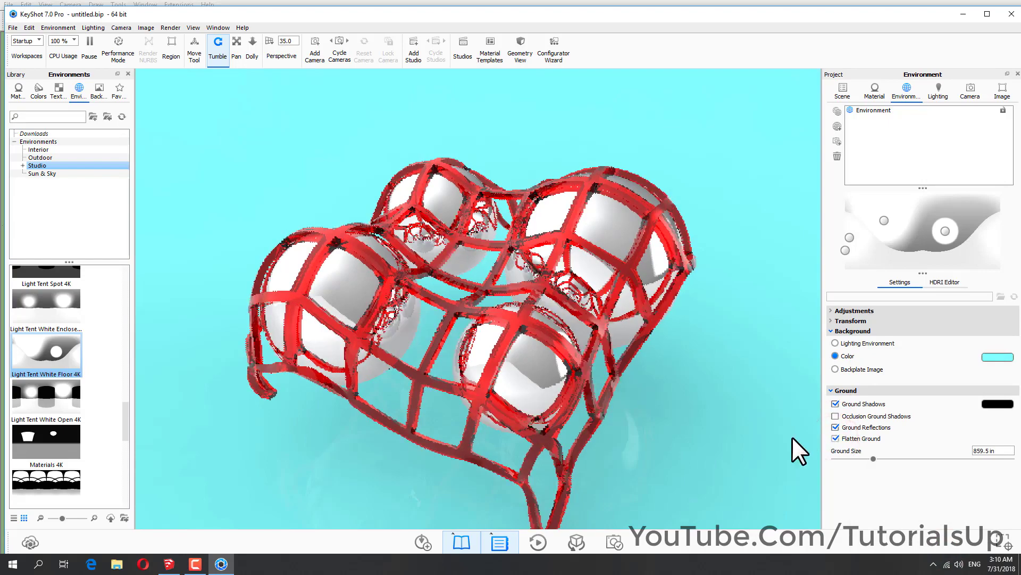
Step: Set the Aluminum Polished sphere material's roughness to 0.00027 and maximize the window
{"action": "left_click_drag", "start_coordinate": [655, 423], "coordinate": [729, 413]}
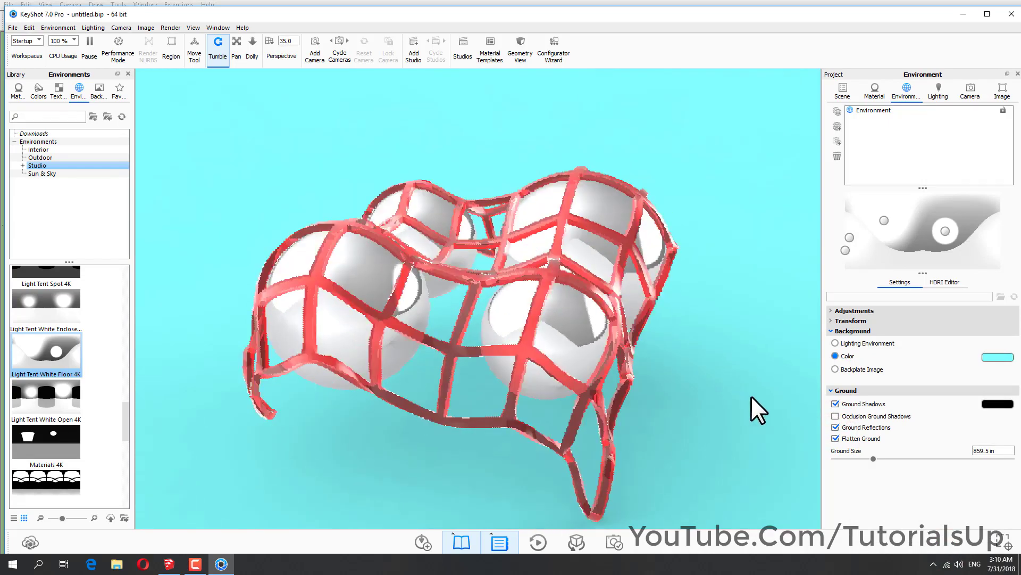
{"action": "mouse_move", "coordinate": [692, 425]}
{"action": "left_mouse_down"}
{"action": "mouse_move", "coordinate": [545, 493]}
{"action": "mouse_move", "coordinate": [509, 442]}
{"action": "mouse_move", "coordinate": [531, 445]}
{"action": "mouse_move", "coordinate": [500, 467]}
{"action": "mouse_move", "coordinate": [506, 426]}
{"action": "left_mouse_up"}
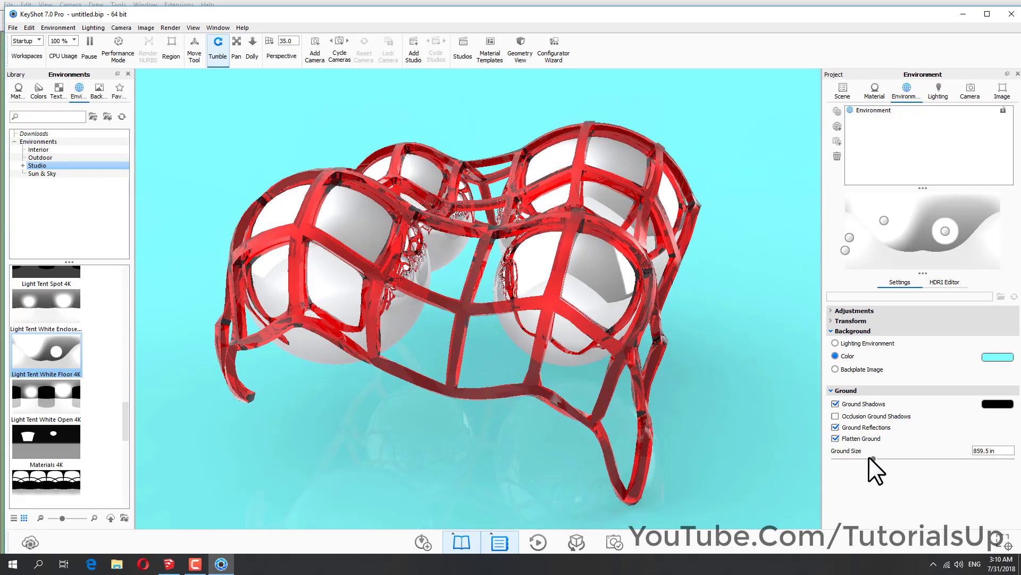
{"action": "double_click", "coordinate": [416, 263]}
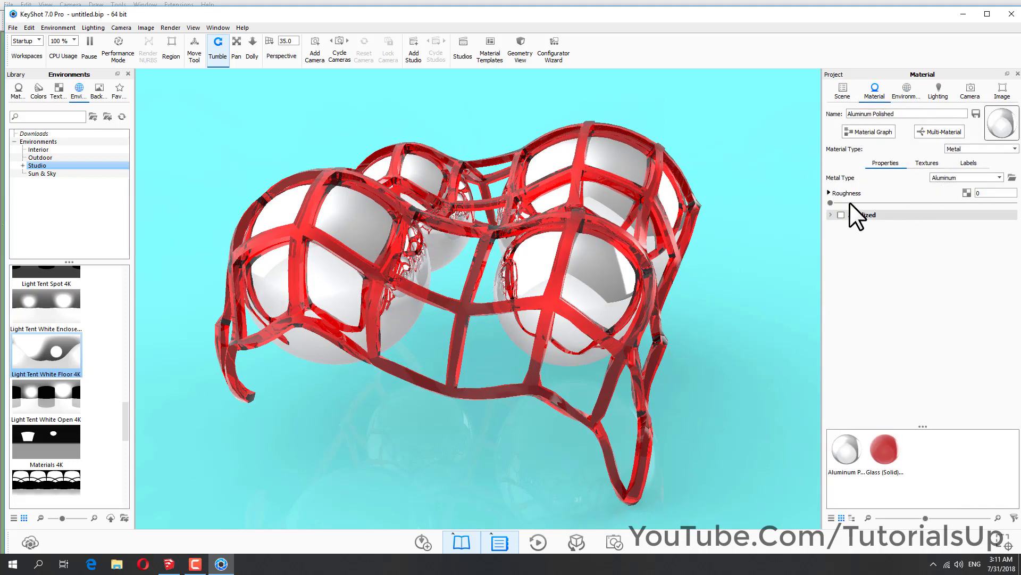
{"action": "left_click_drag", "start_coordinate": [836, 203], "coordinate": [832, 202]}
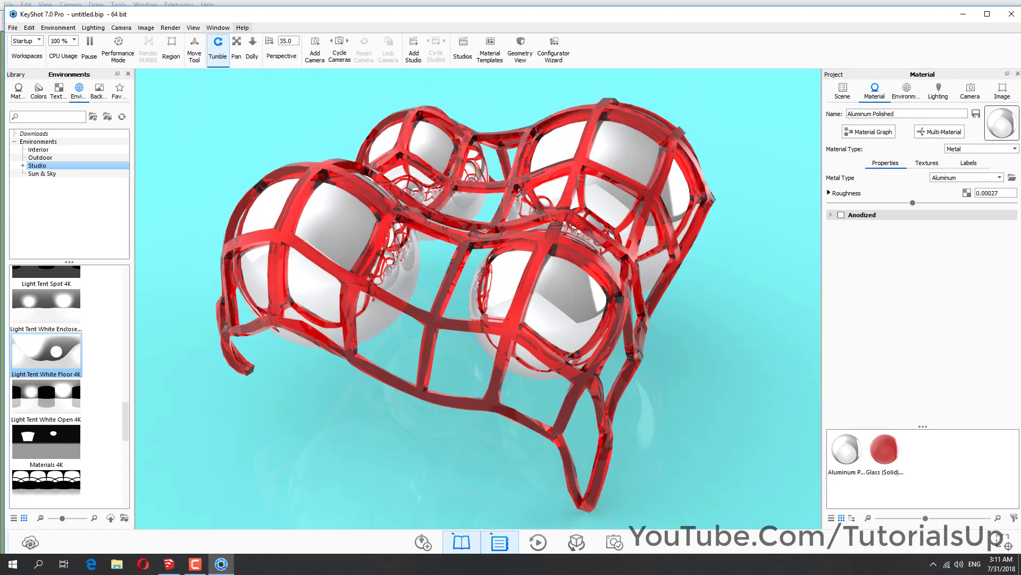
{"action": "left_click", "coordinate": [987, 13]}
Step: Render a JPEG still at the 3840 x 2571 preset resolution
{"action": "left_click", "coordinate": [164, 19]}
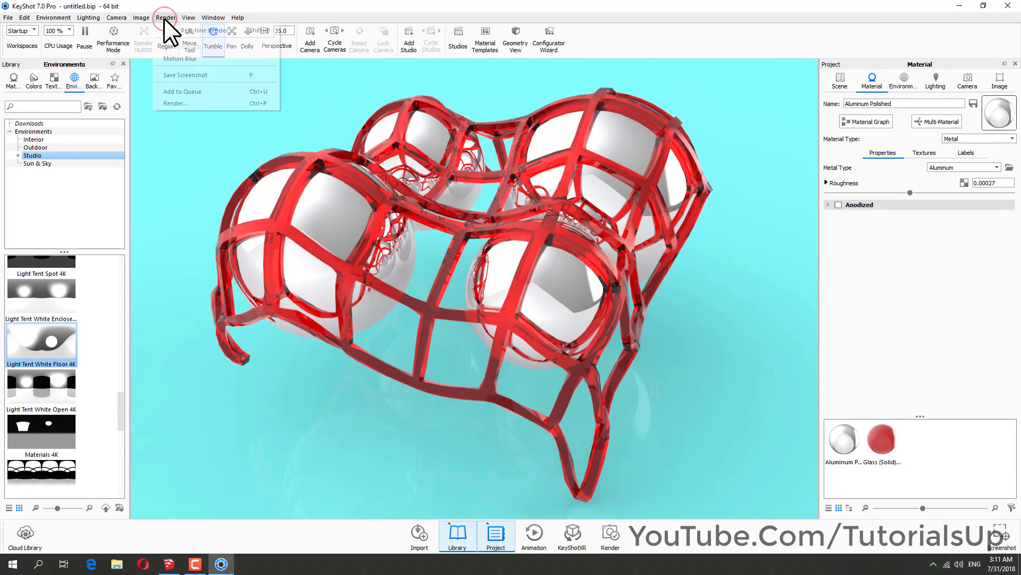
{"action": "left_click", "coordinate": [186, 102]}
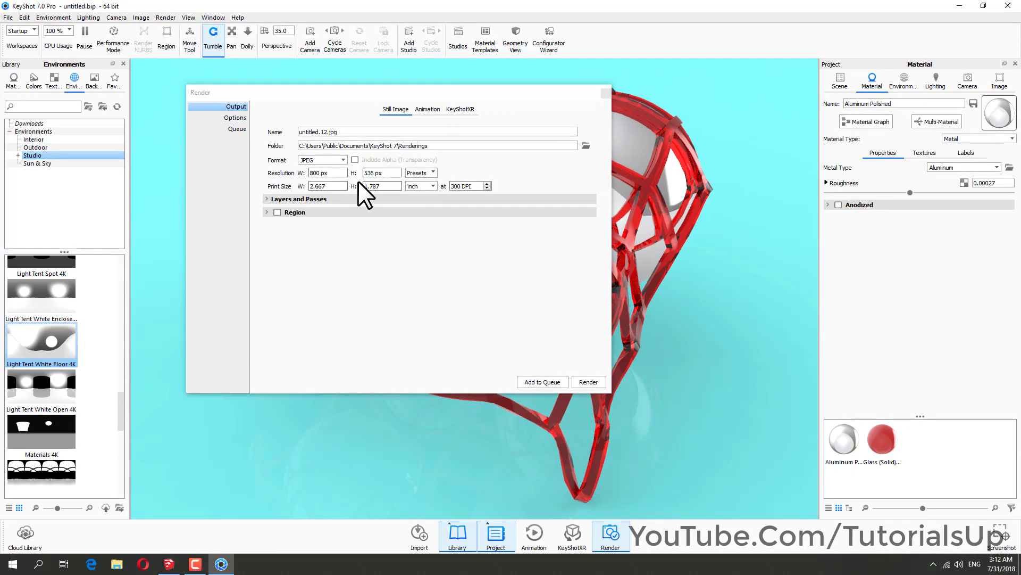
{"action": "left_click", "coordinate": [344, 161]}
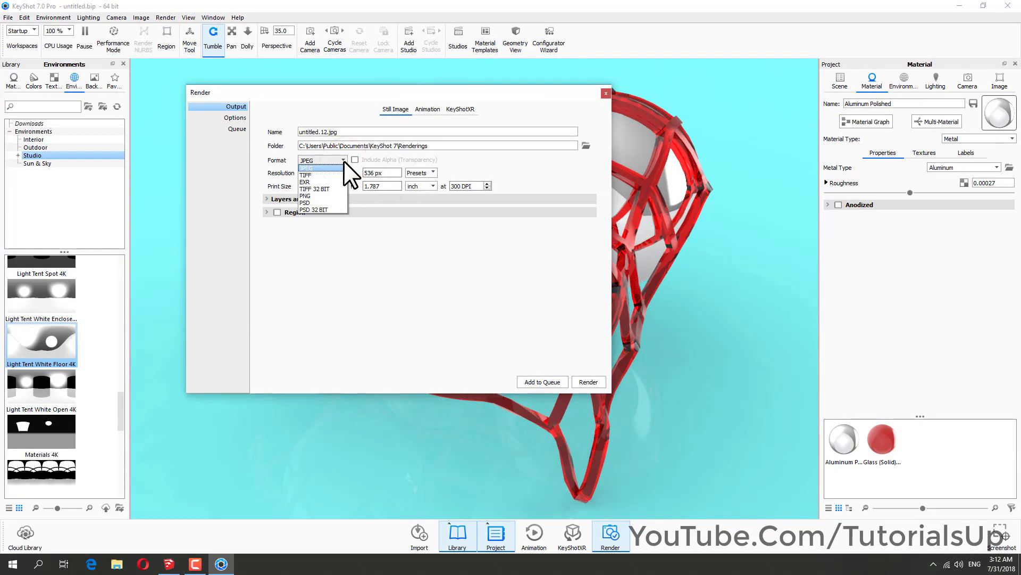
{"action": "left_click", "coordinate": [434, 172]}
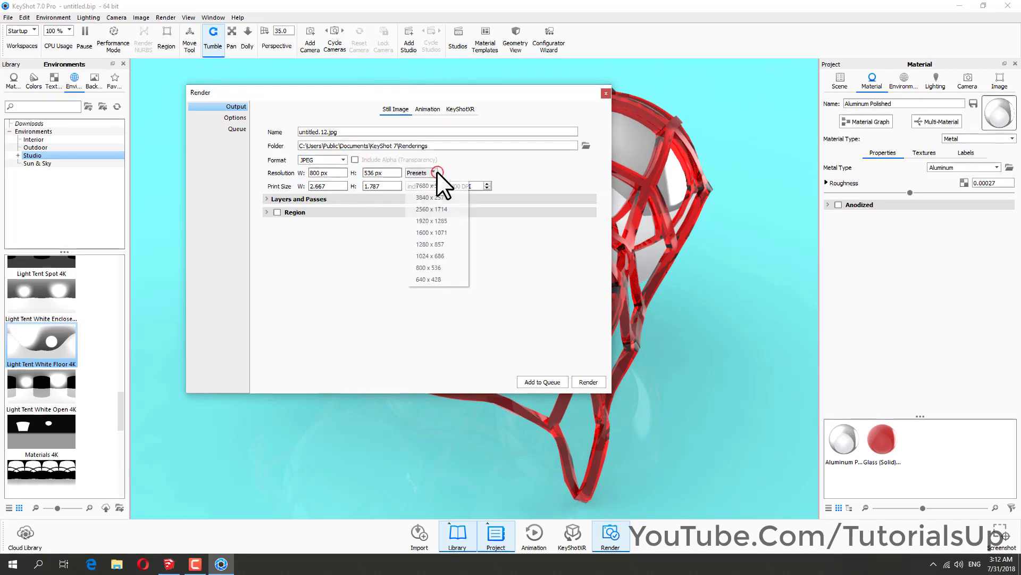
{"action": "left_click", "coordinate": [449, 197]}
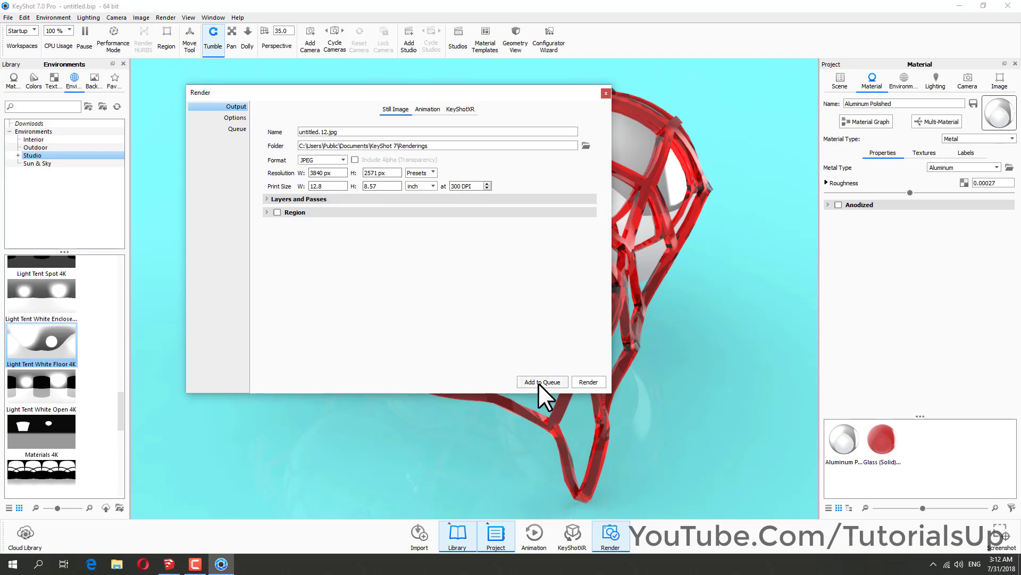
{"action": "left_click", "coordinate": [589, 381]}
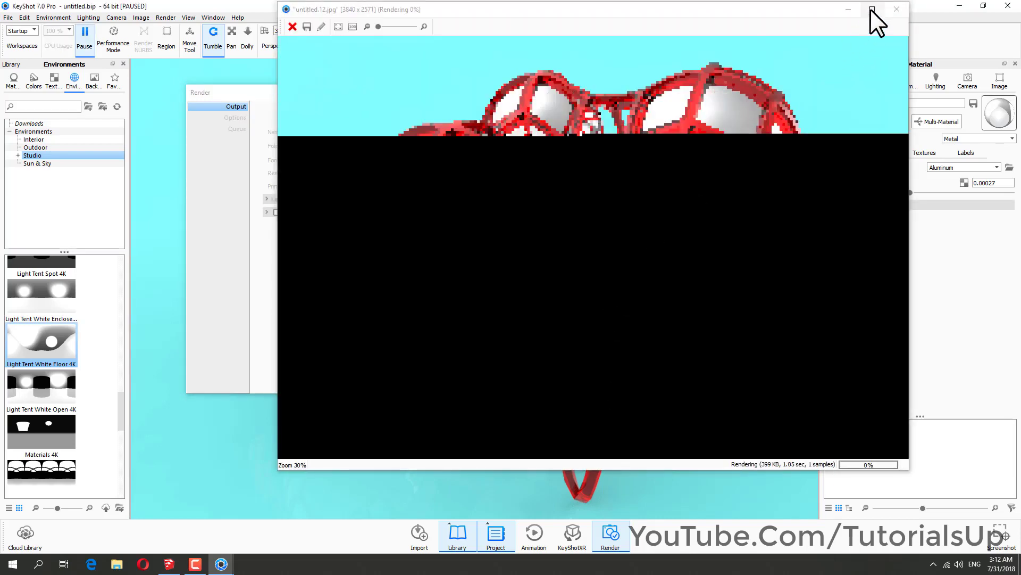
Step: Save the finished full-screen render to the Desktop as 123.jpg
{"action": "left_click", "coordinate": [872, 9]}
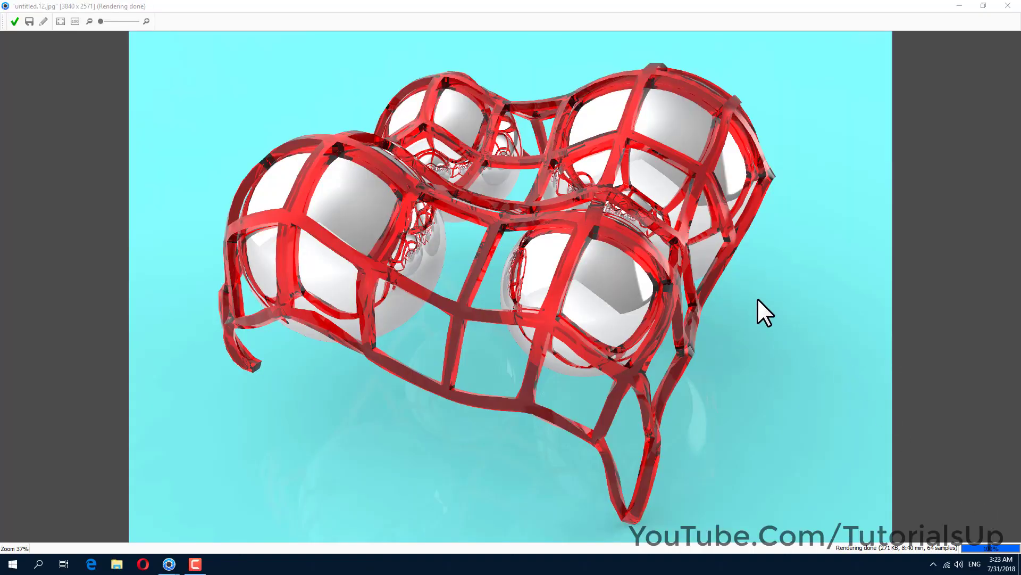
{"action": "left_click", "coordinate": [30, 23]}
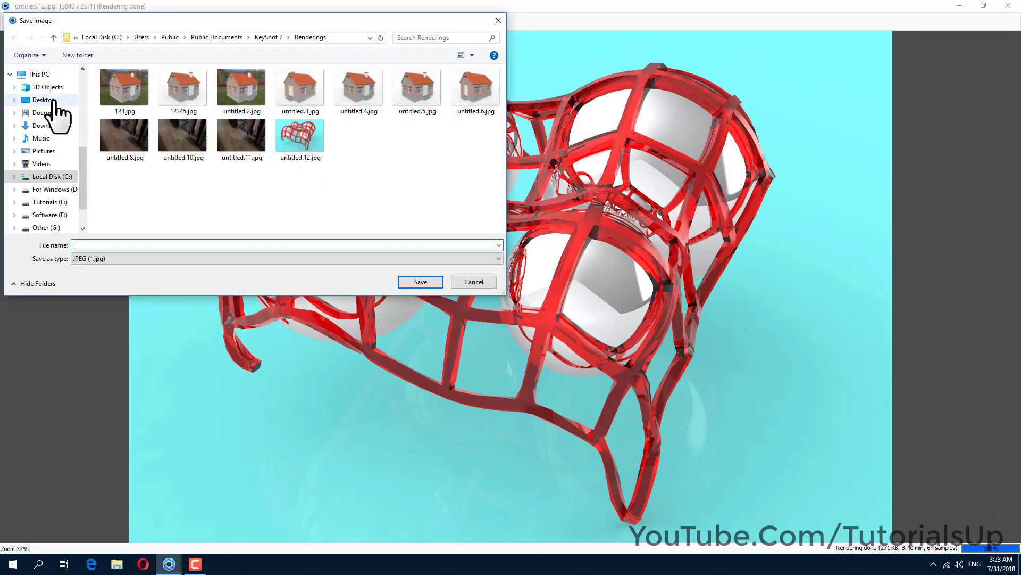
{"action": "left_click", "coordinate": [54, 102]}
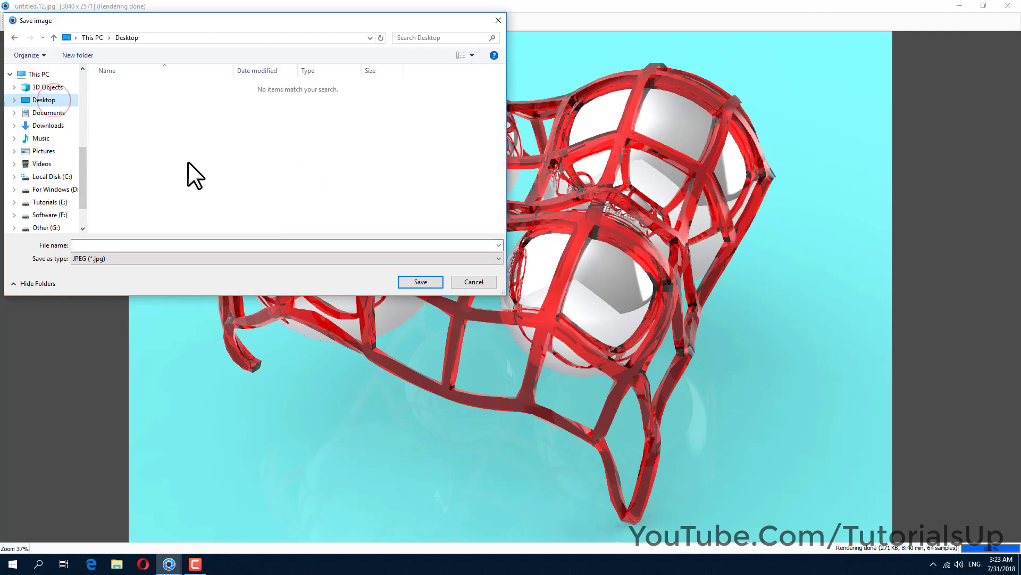
{"action": "left_click", "coordinate": [406, 245]}
{"action": "type", "text": "2"}
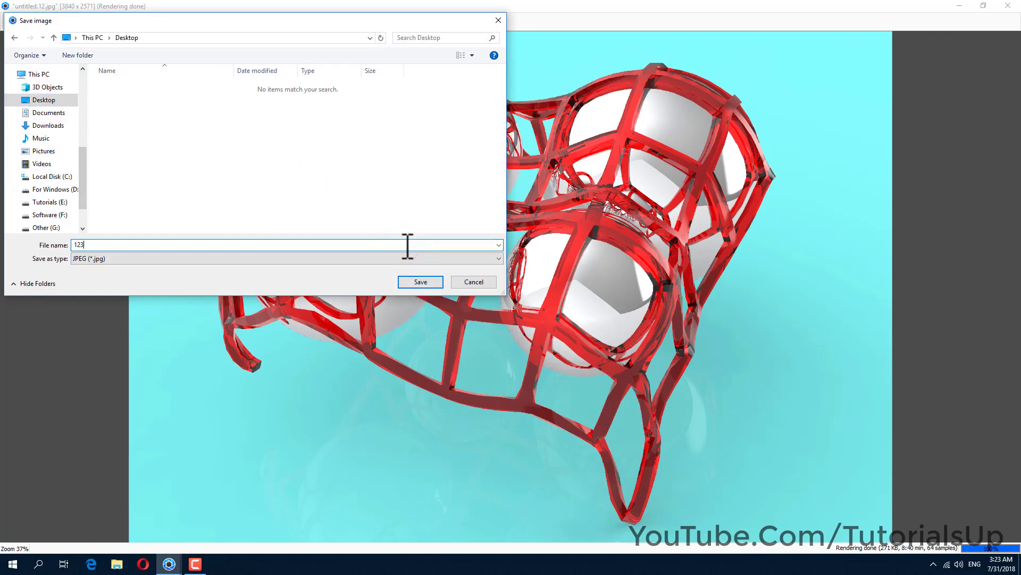
{"action": "type", "text": "3"}
{"action": "left_click", "coordinate": [421, 282]}
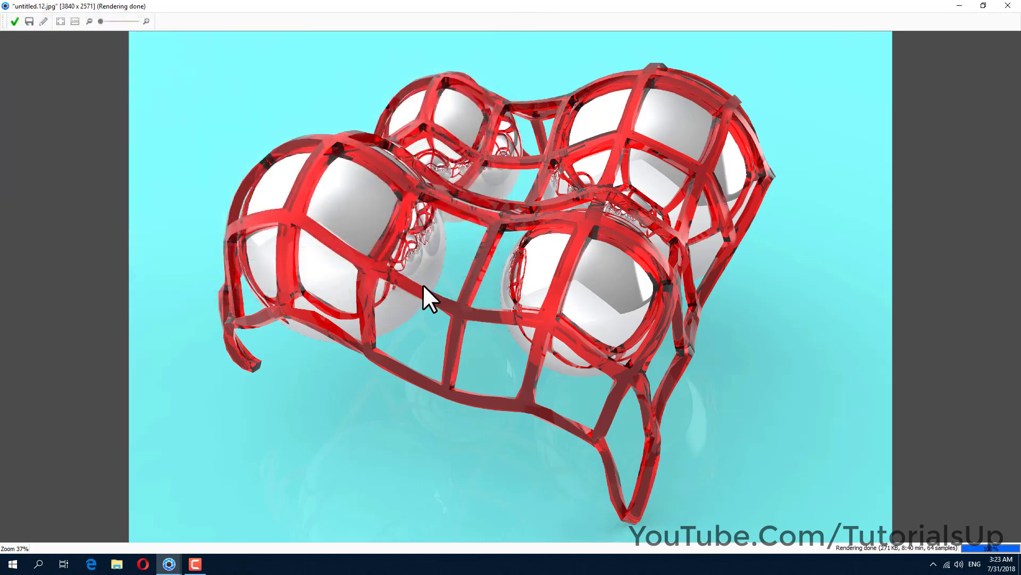
Step: Close the render output and render settings windows, and pause real-time rendering
{"action": "left_click", "coordinate": [1008, 6]}
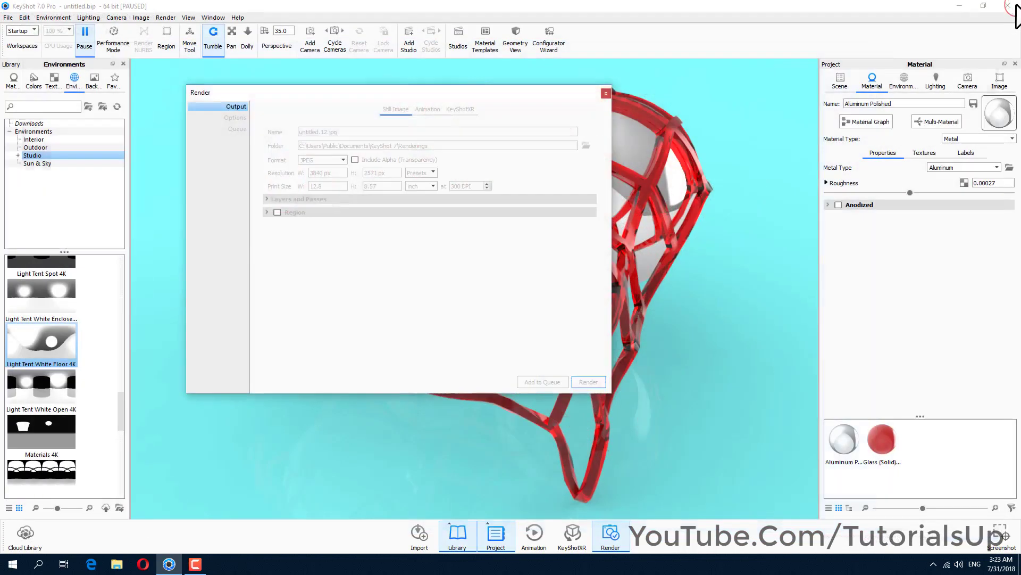
{"action": "left_click", "coordinate": [605, 94]}
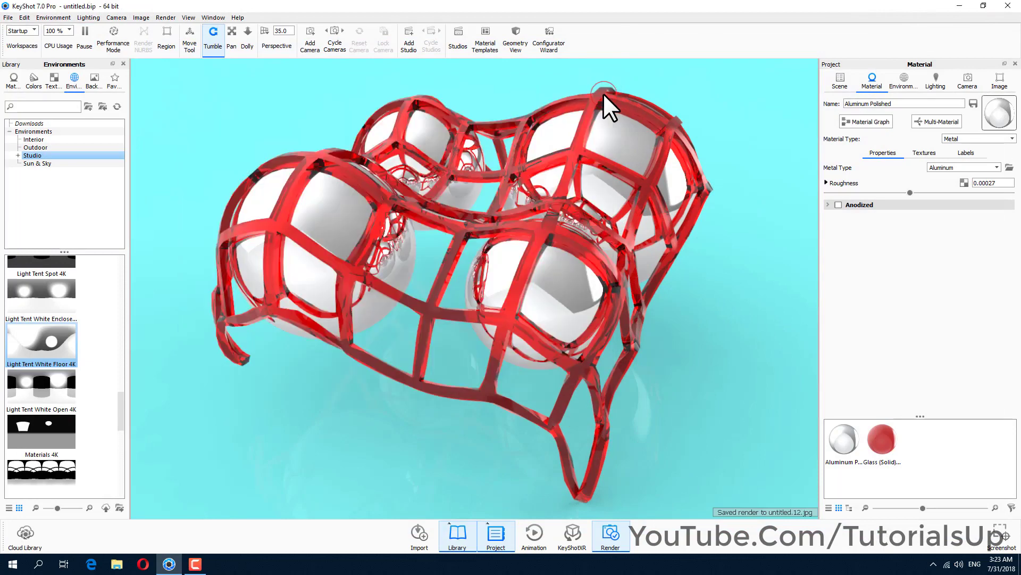
{"action": "left_click", "coordinate": [87, 33]}
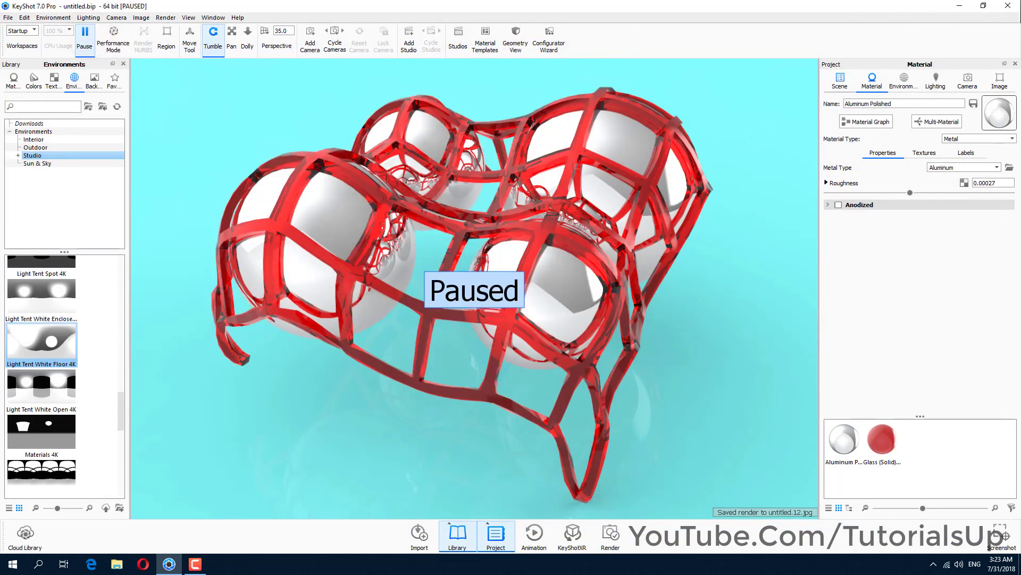
Step: Open 123.jpg from the desktop in Photos and zoom and pan to inspect it
{"action": "left_click", "coordinate": [960, 5]}
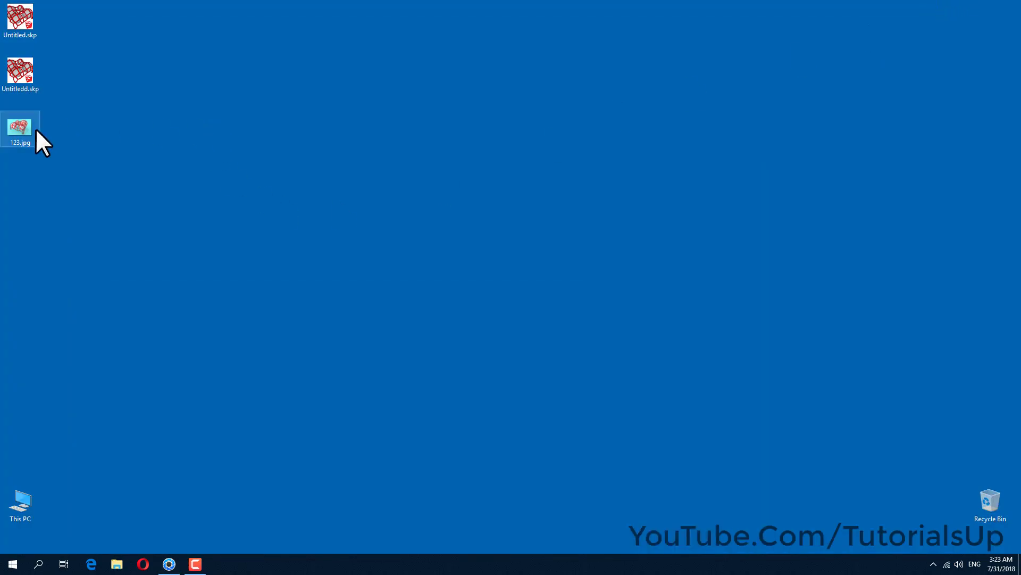
{"action": "double_click", "coordinate": [27, 129]}
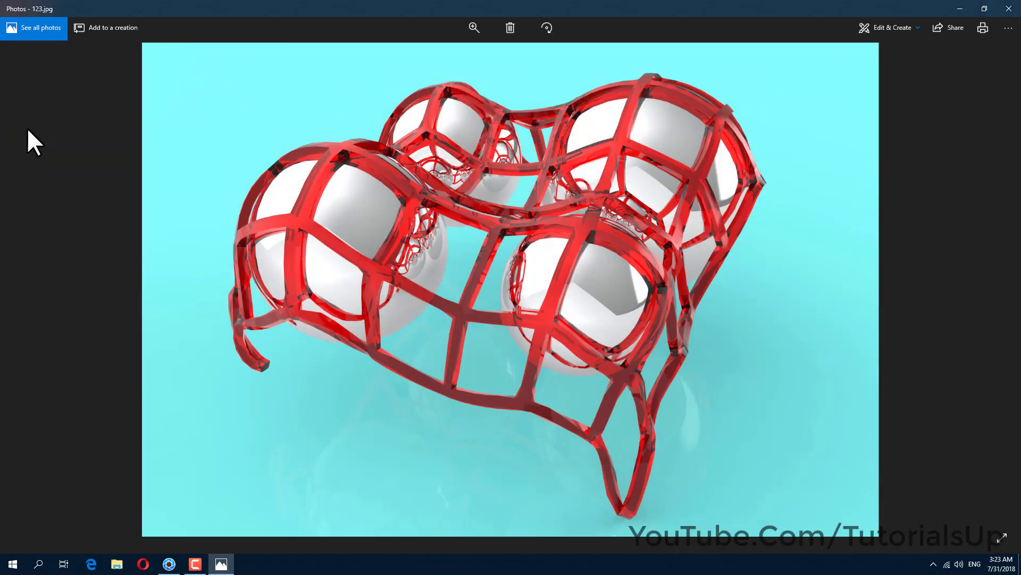
{"action": "left_click", "coordinate": [477, 33]}
{"action": "left_click_drag", "start_coordinate": [431, 56], "coordinate": [437, 53]}
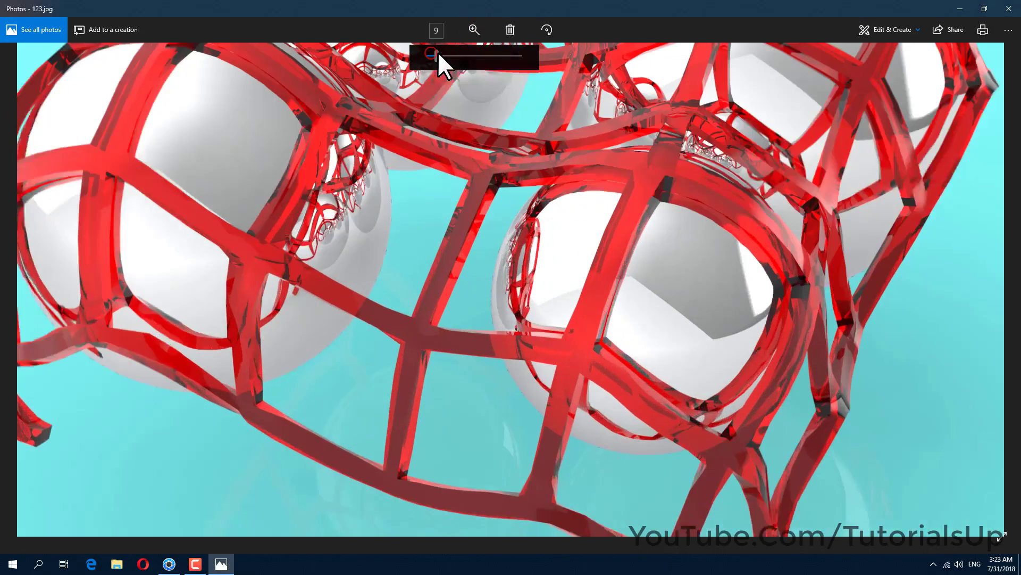
{"action": "mouse_move", "coordinate": [576, 206]}
{"action": "left_mouse_down"}
{"action": "mouse_move", "coordinate": [330, 135]}
{"action": "mouse_move", "coordinate": [372, 89]}
{"action": "left_mouse_up"}
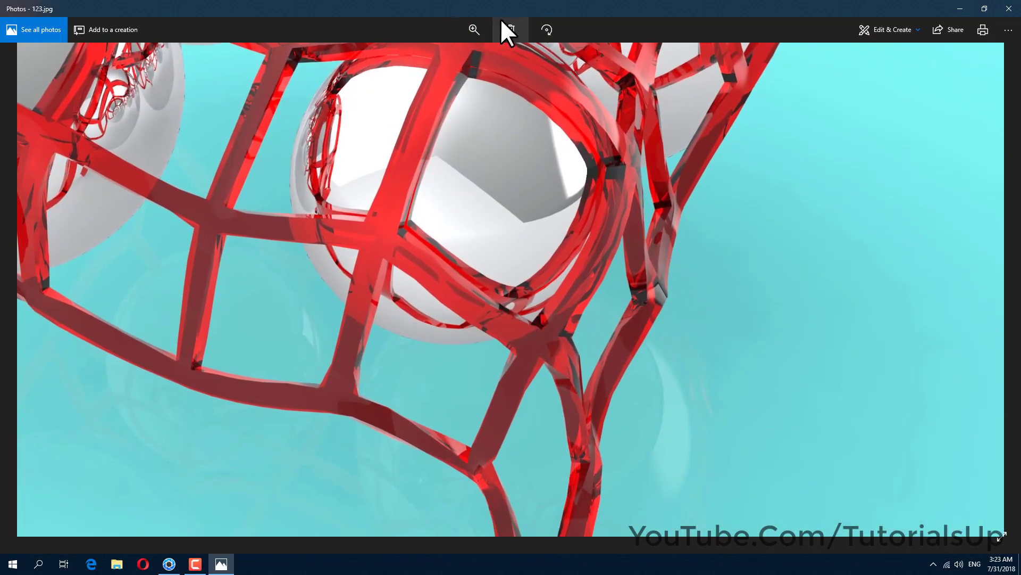
{"action": "left_click", "coordinate": [484, 54]}
{"action": "left_click_drag", "start_coordinate": [483, 55], "coordinate": [411, 59]}
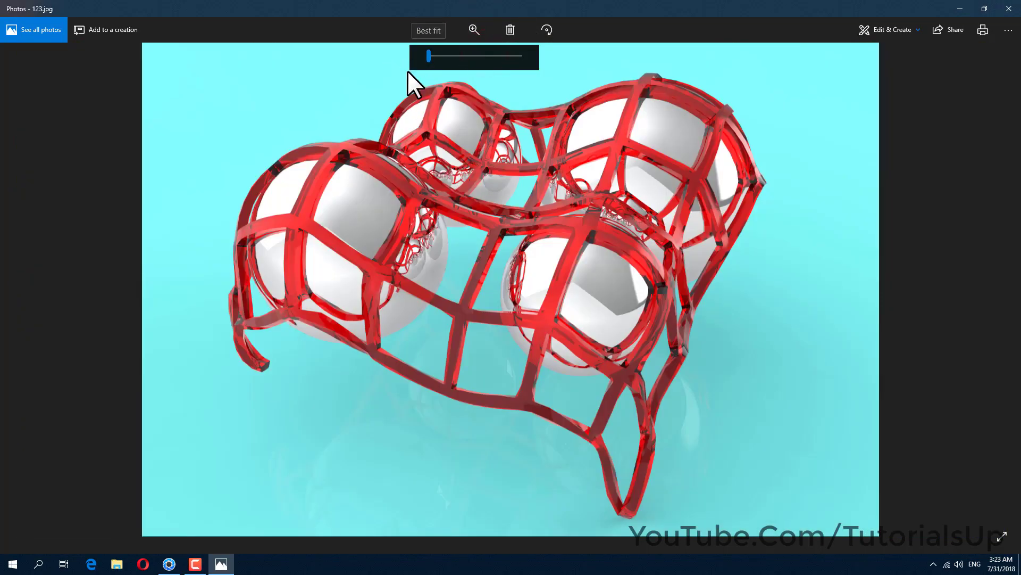
Step: Dismiss the photo's context menu and close the Photos viewer
{"action": "right_click", "coordinate": [539, 144]}
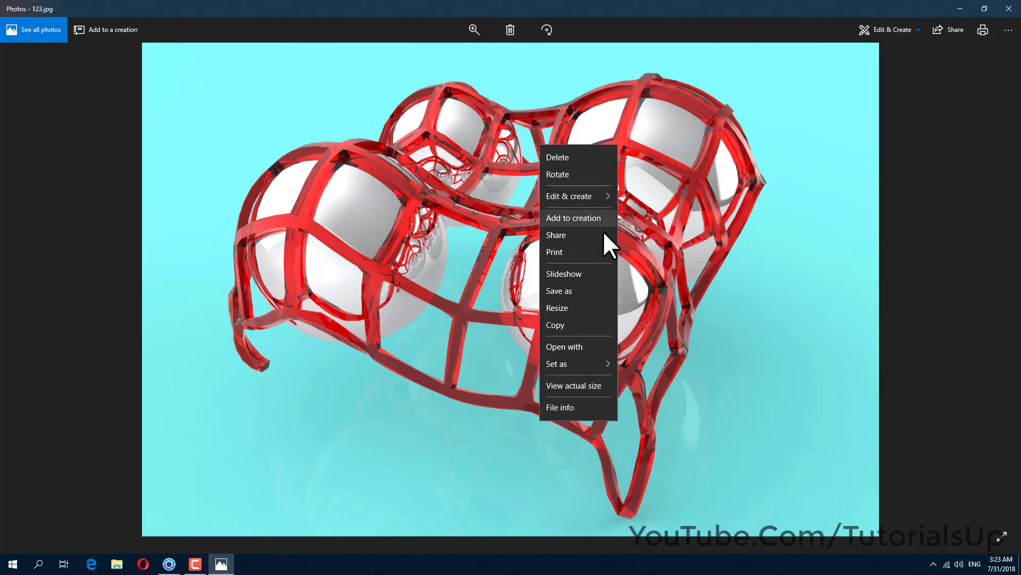
{"action": "left_click", "coordinate": [781, 266]}
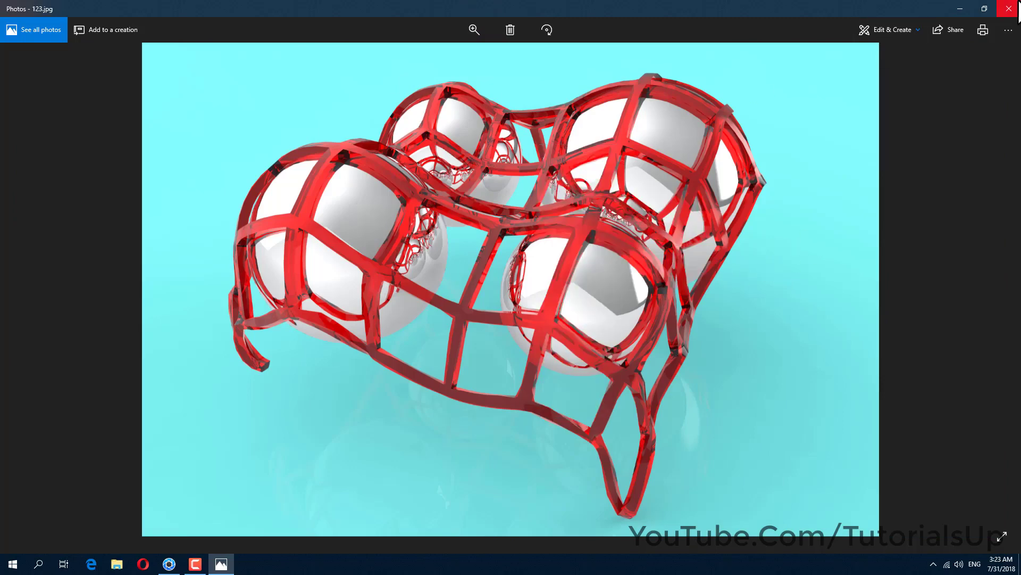
{"action": "left_click", "coordinate": [1014, 9]}
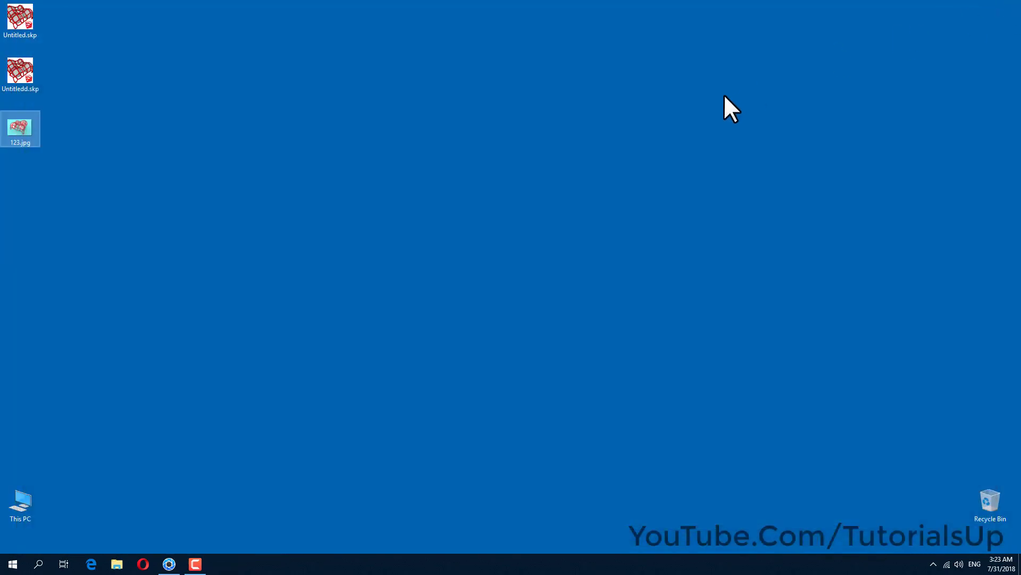